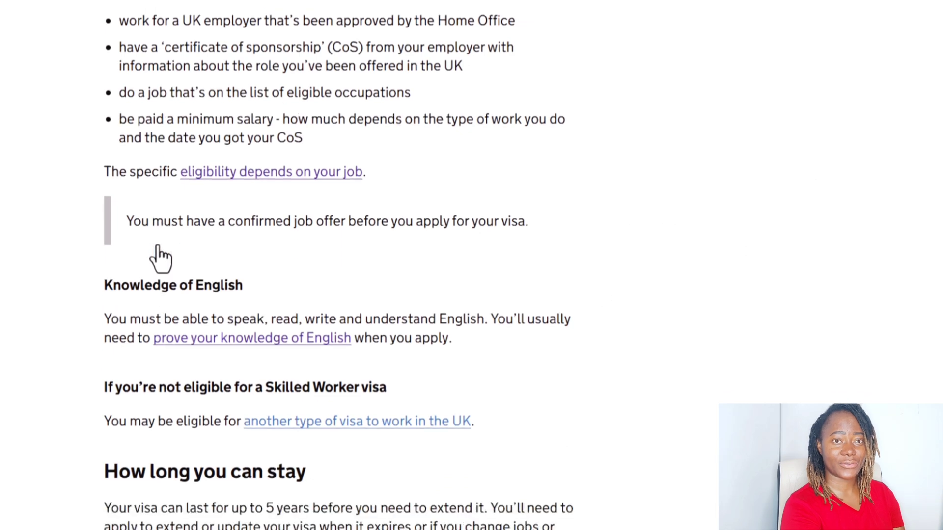
Review the Skilled Worker visa overview, covering eligibility, how to apply, decision times, costs and what the visa allows.
{"action": "scroll", "coordinate": [161, 258], "scroll_direction": "down", "scroll_amount": 3}
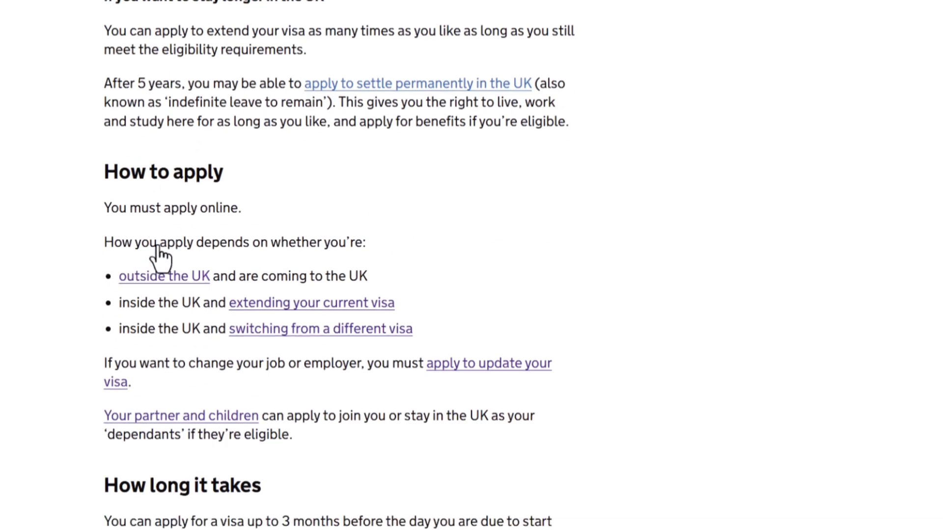
{"action": "scroll", "coordinate": [161, 259], "scroll_direction": "down", "scroll_amount": 6}
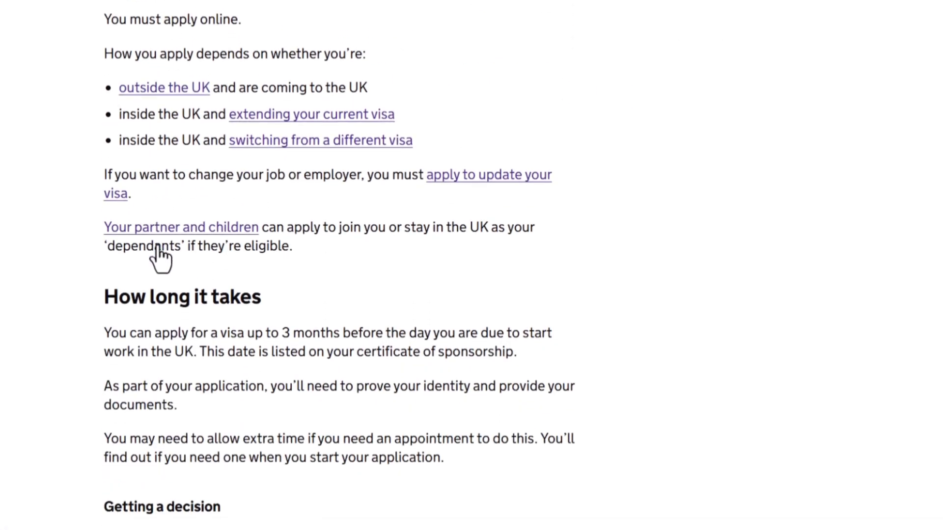
{"action": "scroll", "coordinate": [161, 259], "scroll_direction": "down", "scroll_amount": 6}
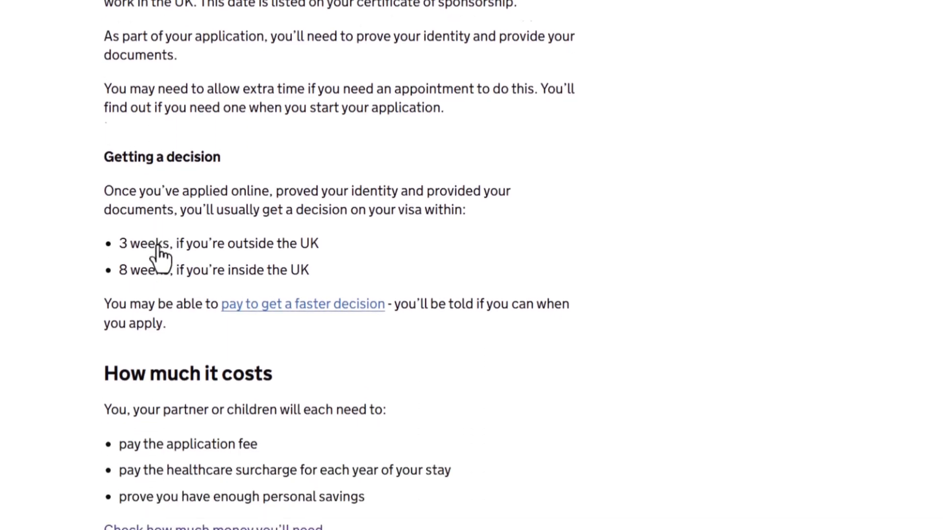
{"action": "scroll", "coordinate": [161, 258], "scroll_direction": "down", "scroll_amount": 5}
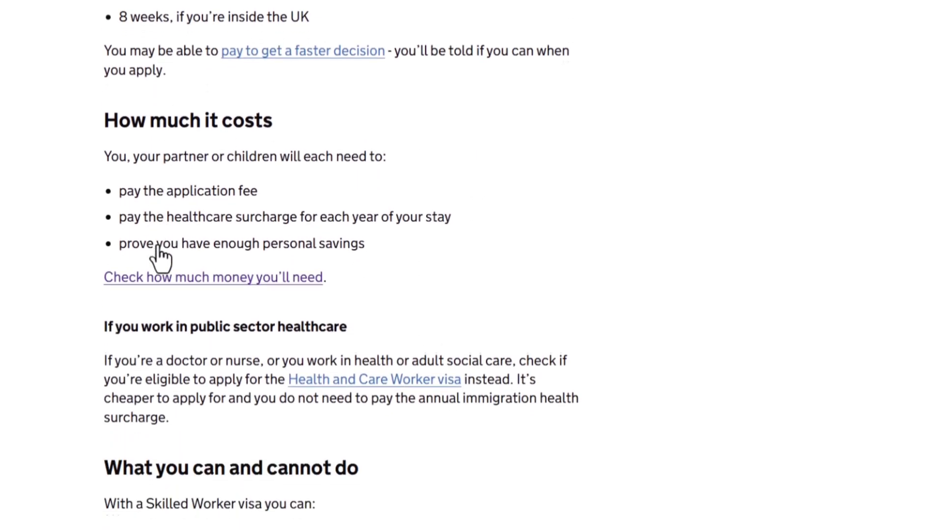
{"action": "scroll", "coordinate": [161, 259], "scroll_direction": "down", "scroll_amount": 15}
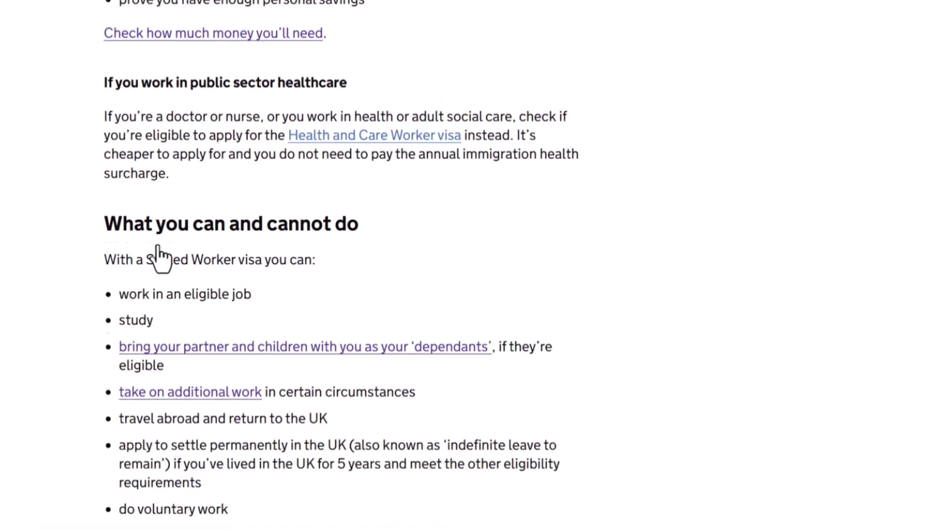
{"action": "scroll", "coordinate": [160, 259], "scroll_direction": "down", "scroll_amount": 9}
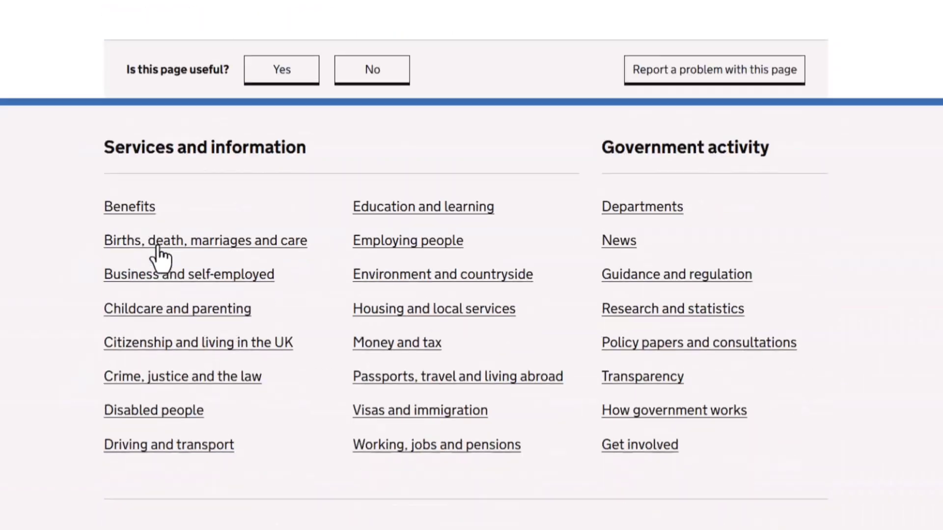
{"action": "scroll", "coordinate": [161, 258], "scroll_direction": "up", "scroll_amount": 15}
{"action": "scroll", "coordinate": [160, 258], "scroll_direction": "up", "scroll_amount": 20}
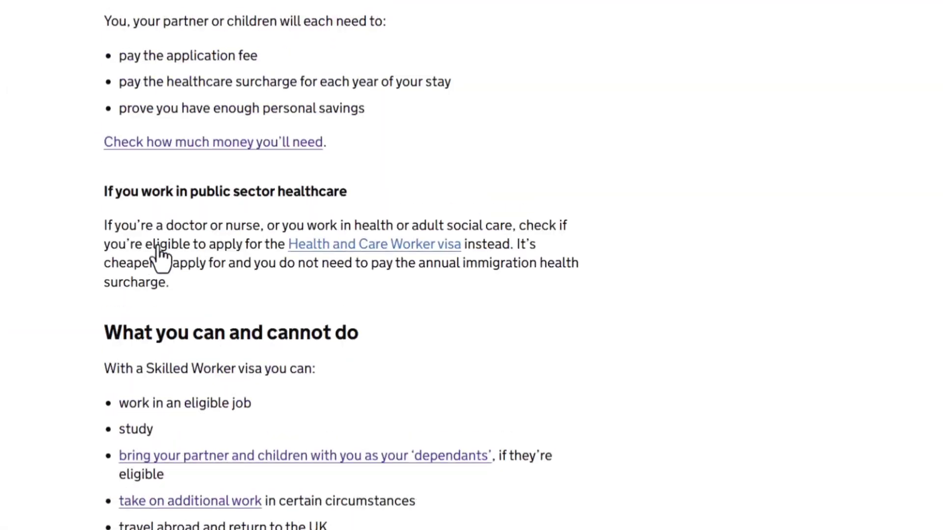
{"action": "scroll", "coordinate": [160, 258], "scroll_direction": "up", "scroll_amount": 20}
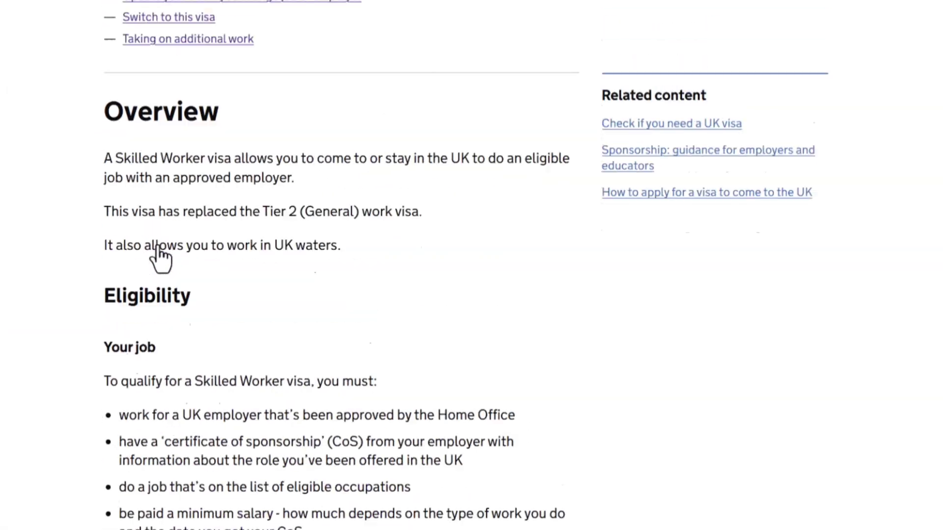
{"action": "scroll", "coordinate": [161, 258], "scroll_direction": "down", "scroll_amount": 1}
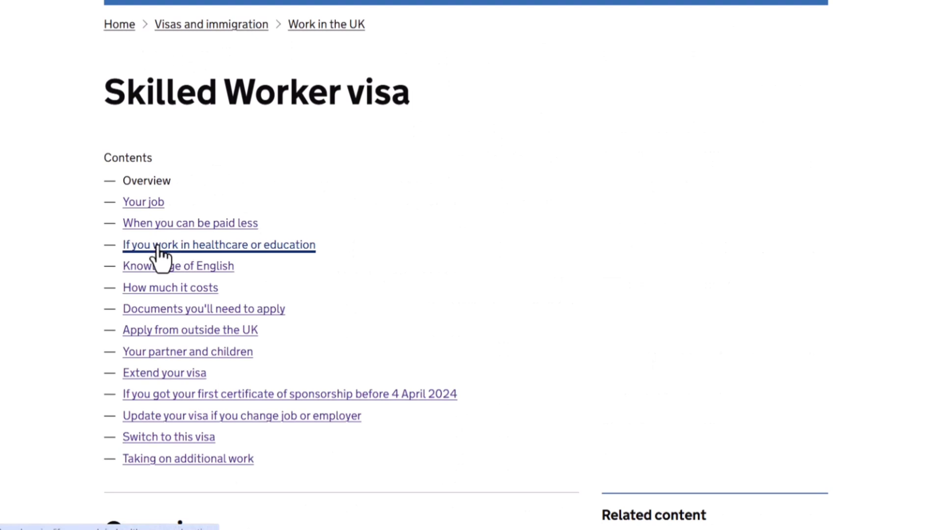
Open the guidance on applying from outside the UK and start a Skilled Worker visa application from it.
{"action": "left_click", "coordinate": [140, 330]}
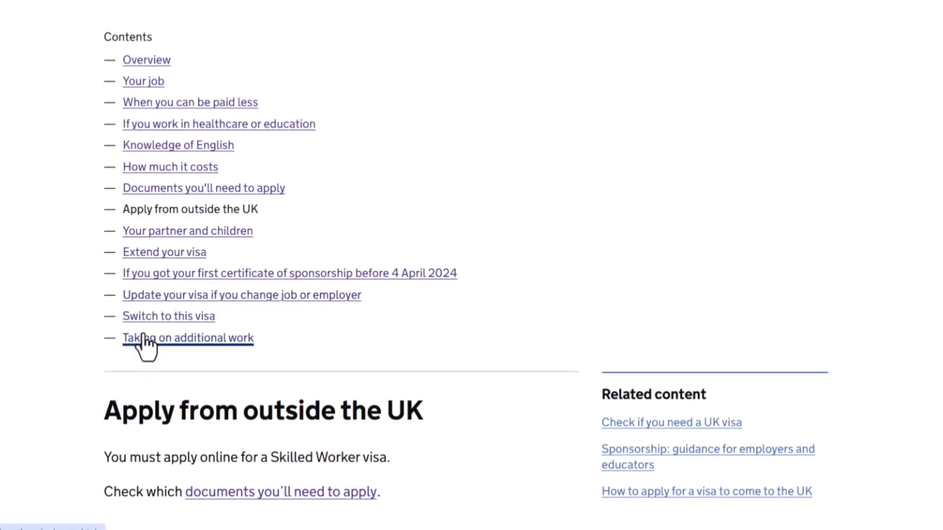
{"action": "scroll", "coordinate": [143, 345], "scroll_direction": "down", "scroll_amount": 2}
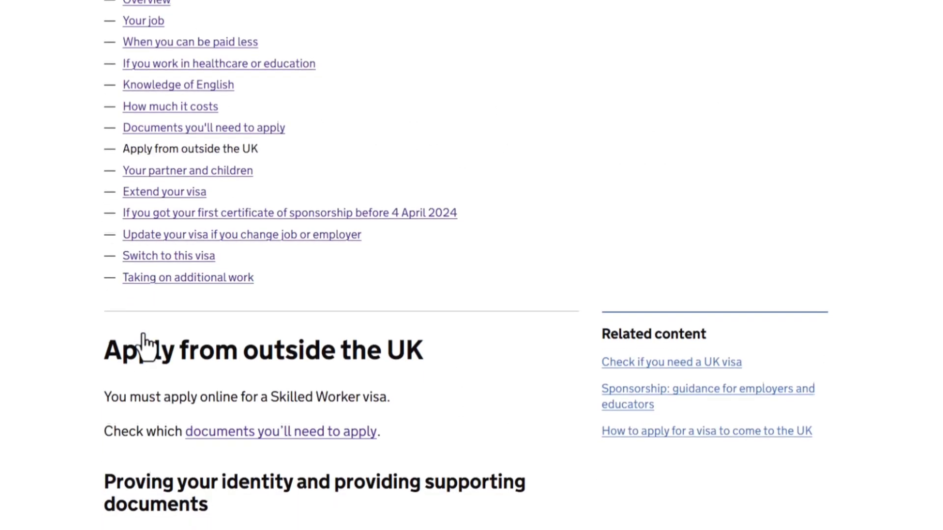
{"action": "scroll", "coordinate": [143, 345], "scroll_direction": "down", "scroll_amount": 4}
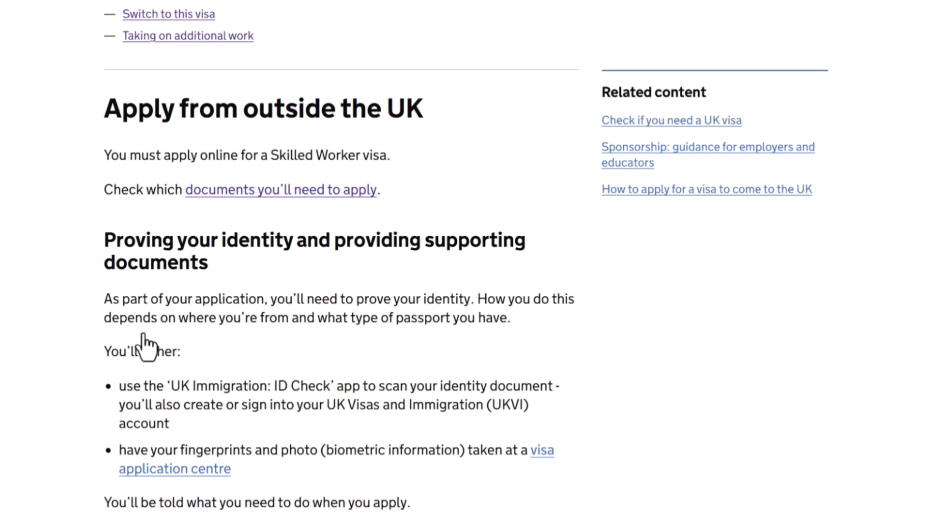
{"action": "scroll", "coordinate": [144, 344], "scroll_direction": "up", "scroll_amount": 3}
{"action": "scroll", "coordinate": [146, 345], "scroll_direction": "down", "scroll_amount": 5}
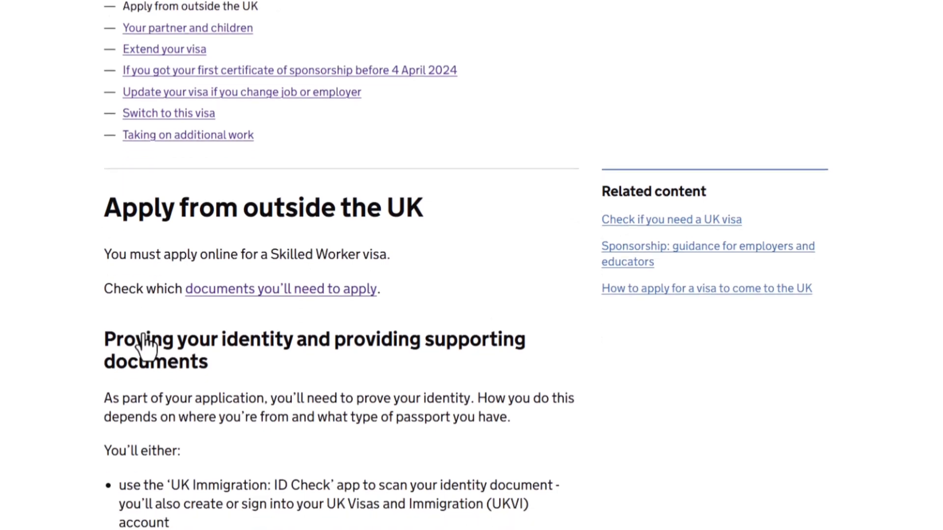
{"action": "scroll", "coordinate": [145, 346], "scroll_direction": "down", "scroll_amount": 1}
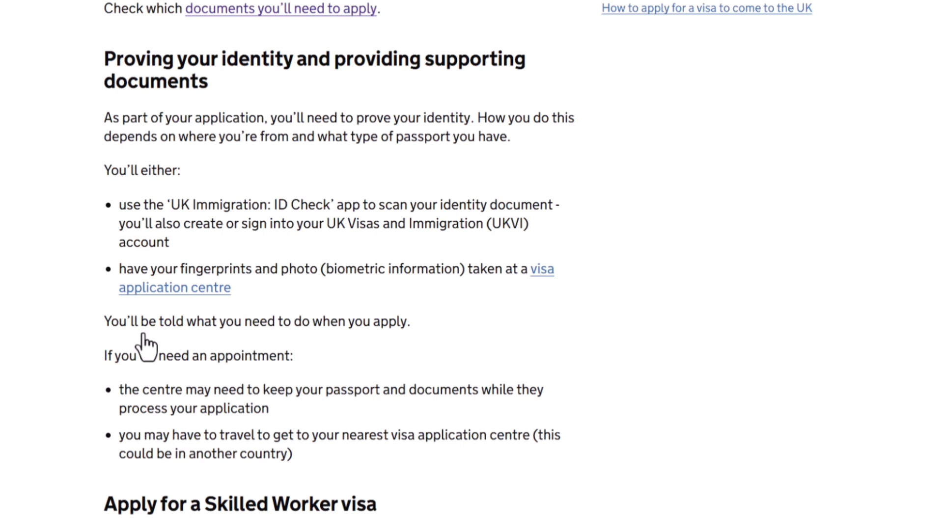
{"action": "scroll", "coordinate": [146, 346], "scroll_direction": "down", "scroll_amount": 5}
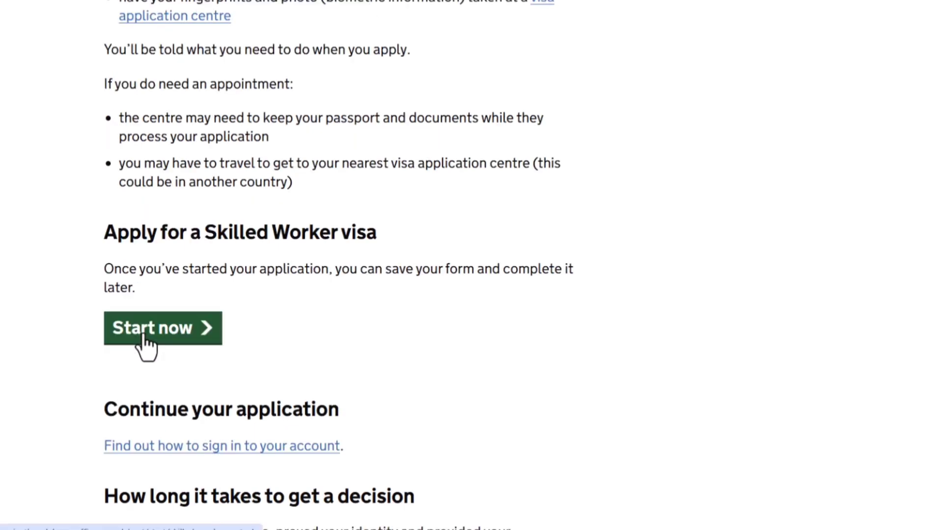
{"action": "left_click", "coordinate": [173, 343]}
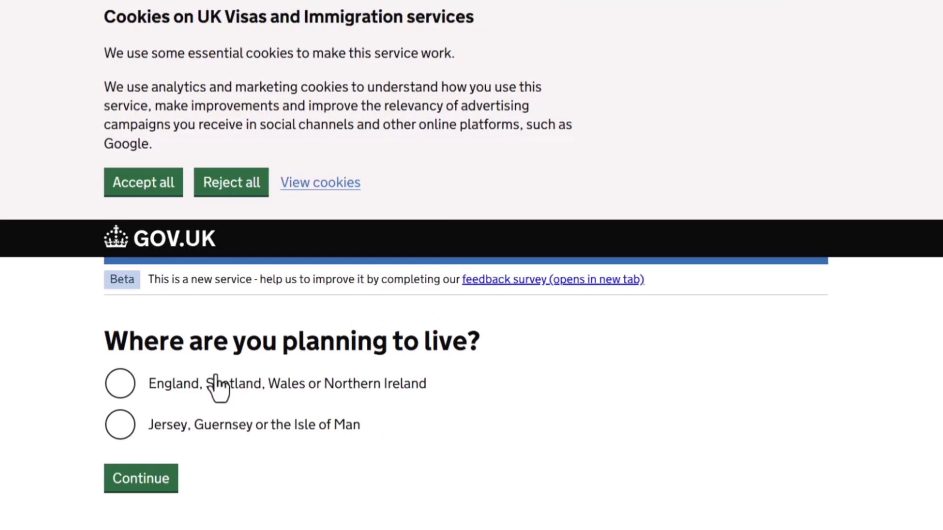
Answer England, Scotland, Wales or Northern Ireland as the planned place to live, and No to having a current EU, EEA or Swiss passport.
{"action": "left_click", "coordinate": [205, 391]}
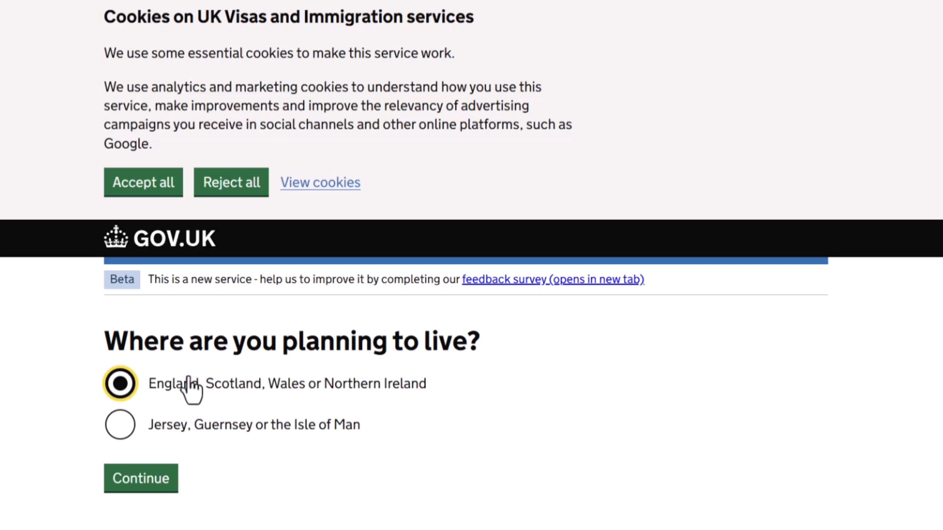
{"action": "left_click", "coordinate": [146, 485]}
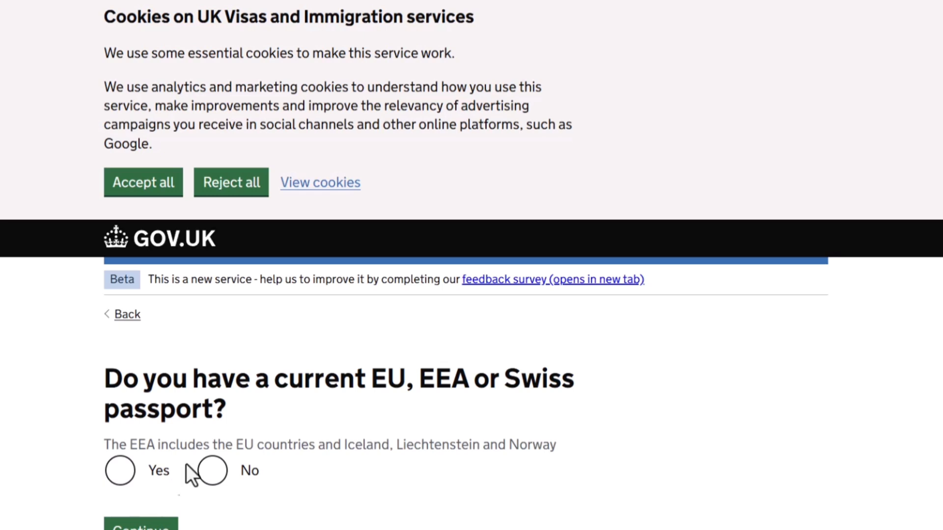
{"action": "left_click", "coordinate": [216, 469]}
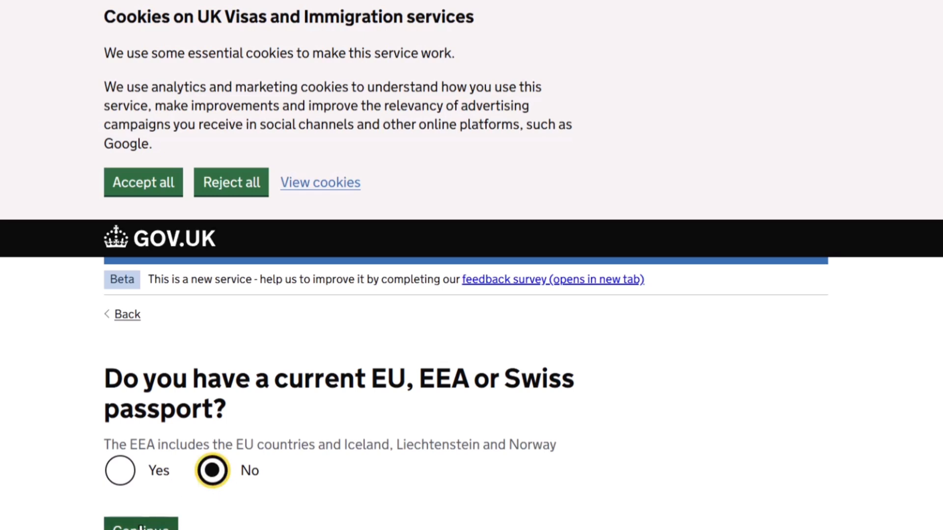
{"action": "key", "text": "Tab"}
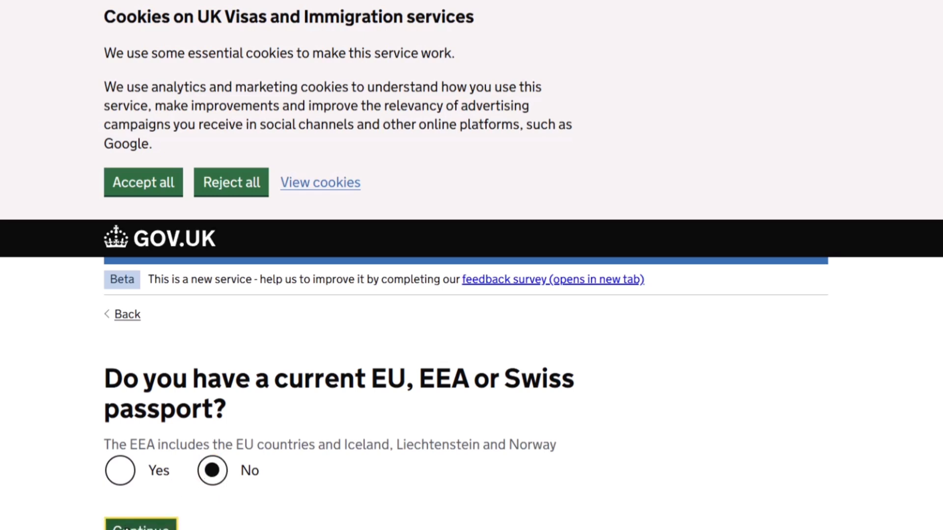
{"action": "key", "text": "Return"}
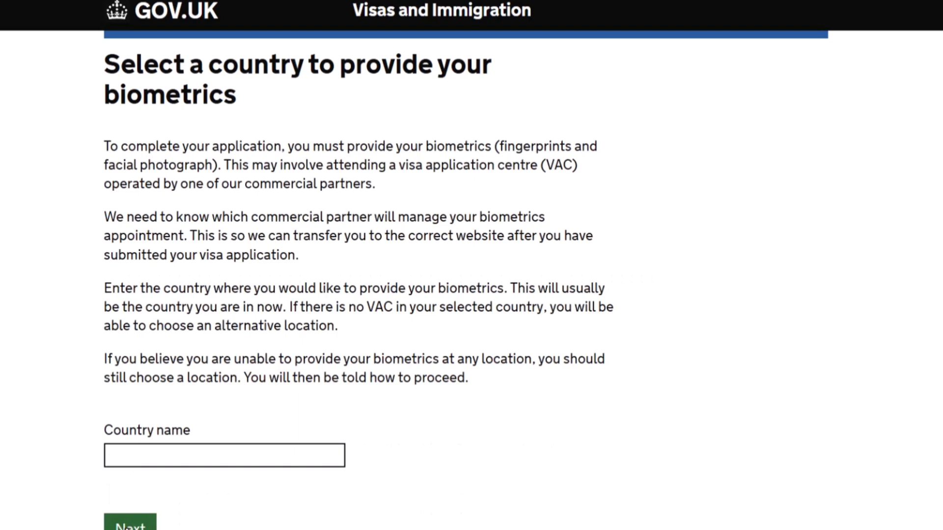
Choose Nigeria as the country for providing biometrics and submit the choice.
{"action": "scroll", "coordinate": [126, 529], "scroll_direction": "down", "scroll_amount": 1}
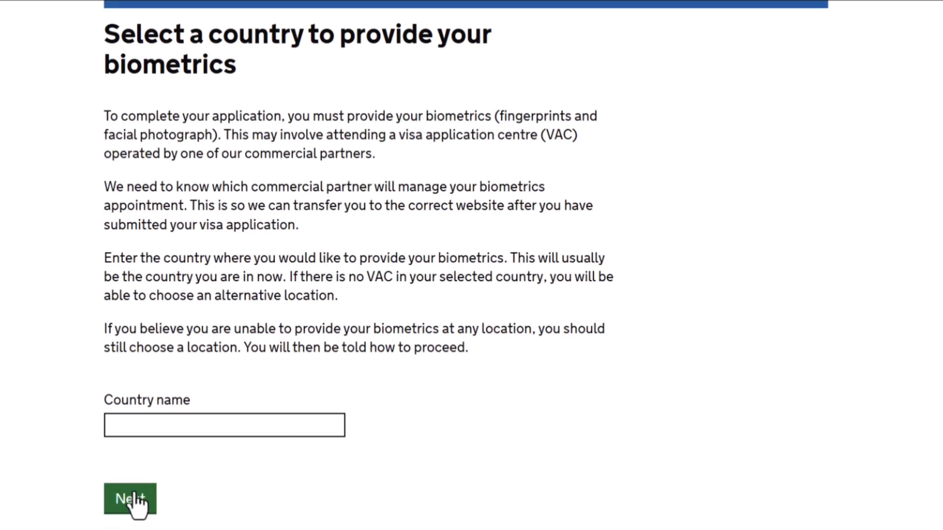
{"action": "left_click", "coordinate": [126, 427]}
{"action": "type", "text": "nig"}
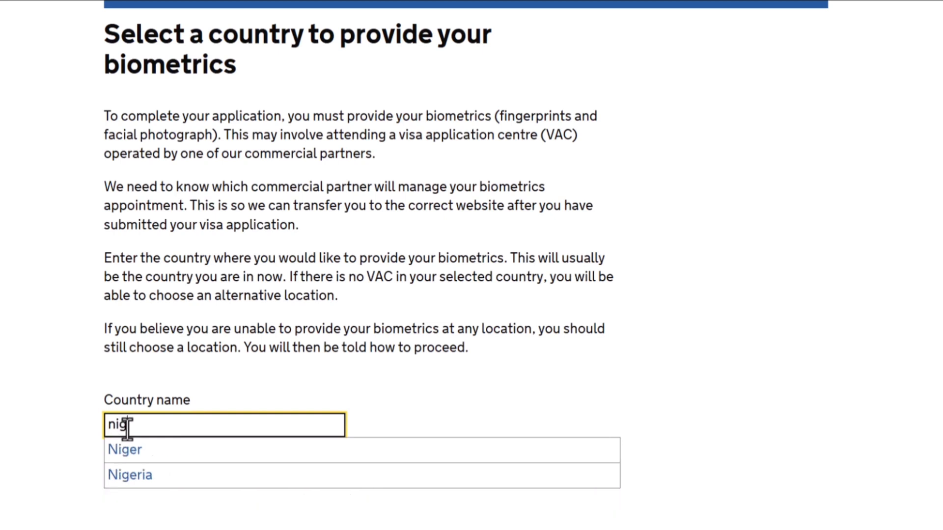
{"action": "left_click", "coordinate": [134, 473]}
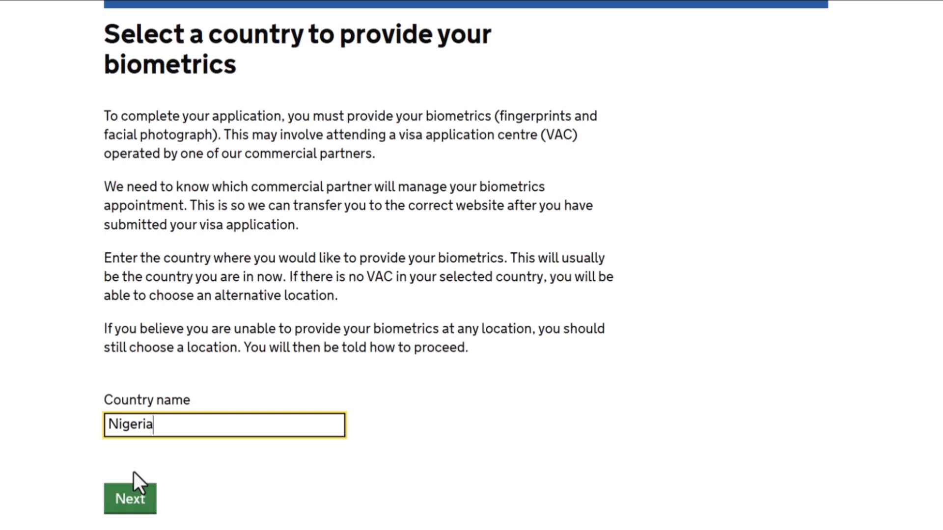
{"action": "left_click", "coordinate": [131, 510]}
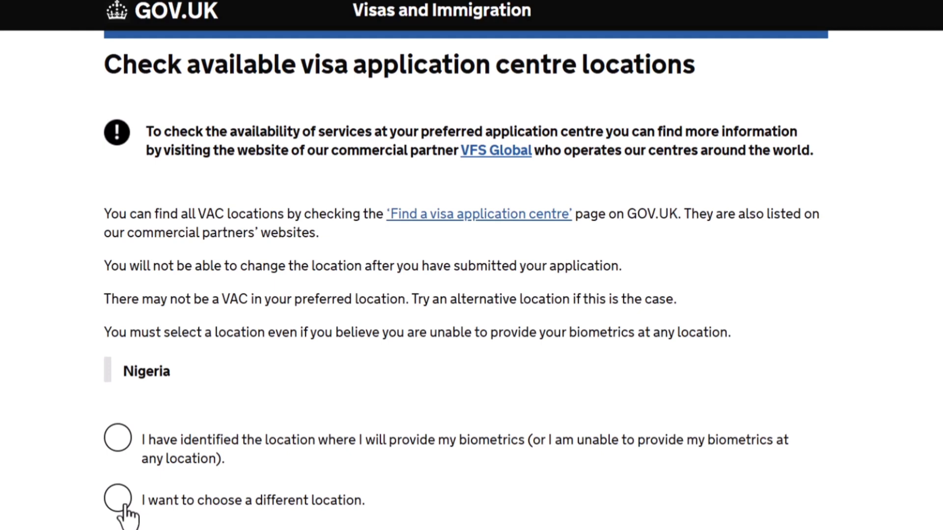
Declare that the location for providing biometrics in Nigeria has been identified, and continue.
{"action": "scroll", "coordinate": [126, 513], "scroll_direction": "down", "scroll_amount": 1}
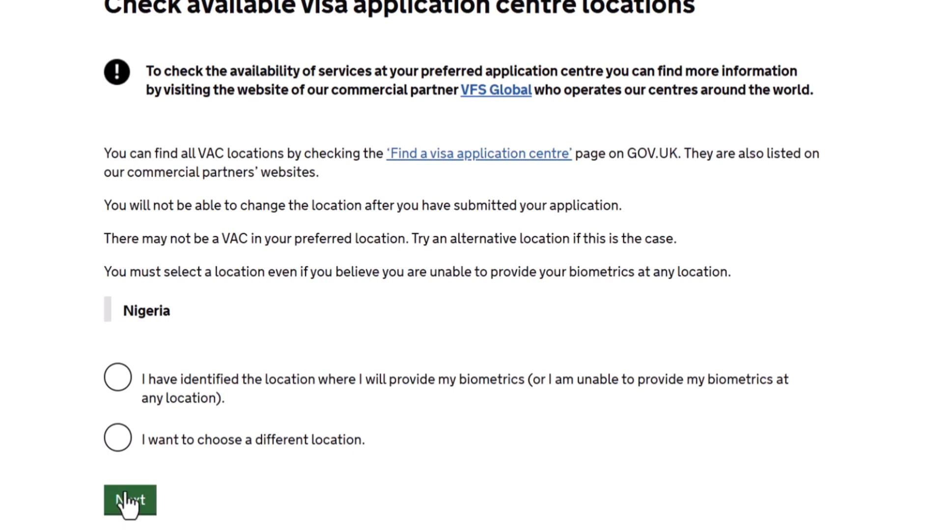
{"action": "left_click", "coordinate": [119, 380]}
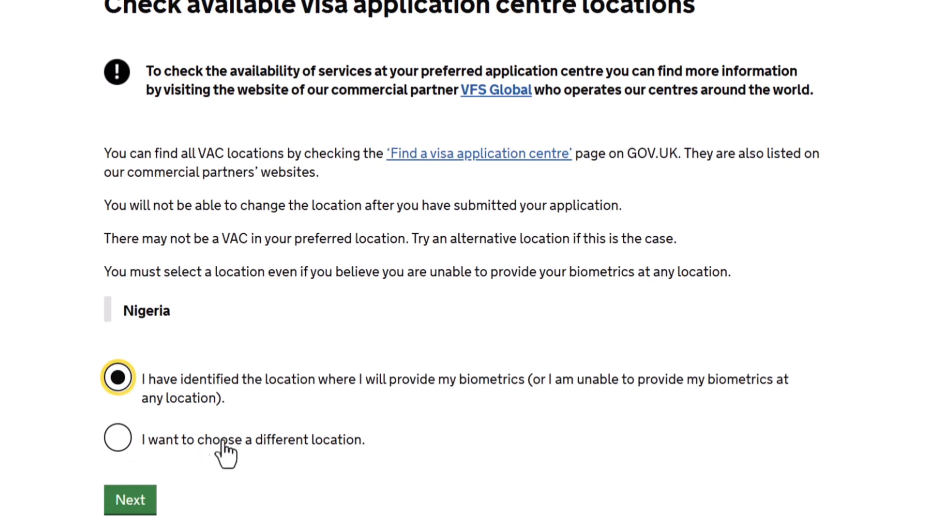
{"action": "left_click", "coordinate": [130, 503]}
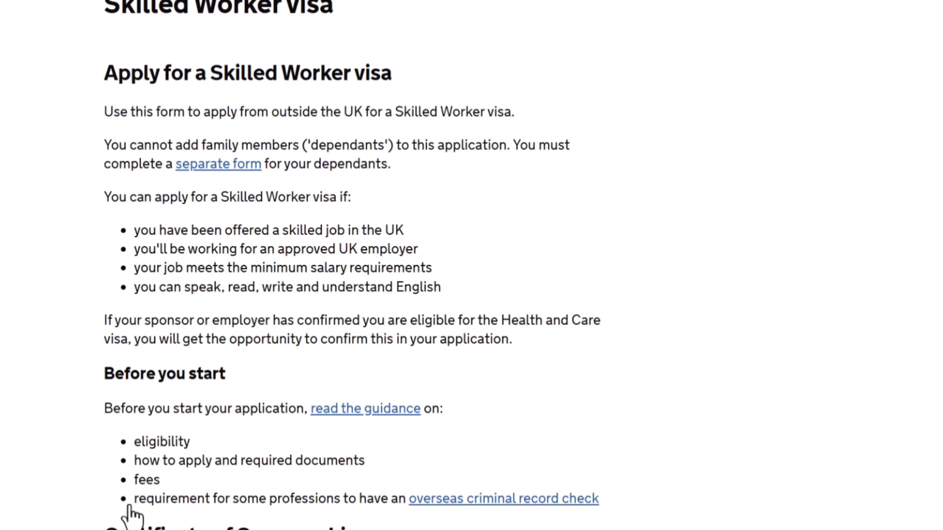
Read the application's introductory guidance on sponsorship, how to apply and data use, and proceed to apply for the visa.
{"action": "scroll", "coordinate": [130, 515], "scroll_direction": "down", "scroll_amount": 2}
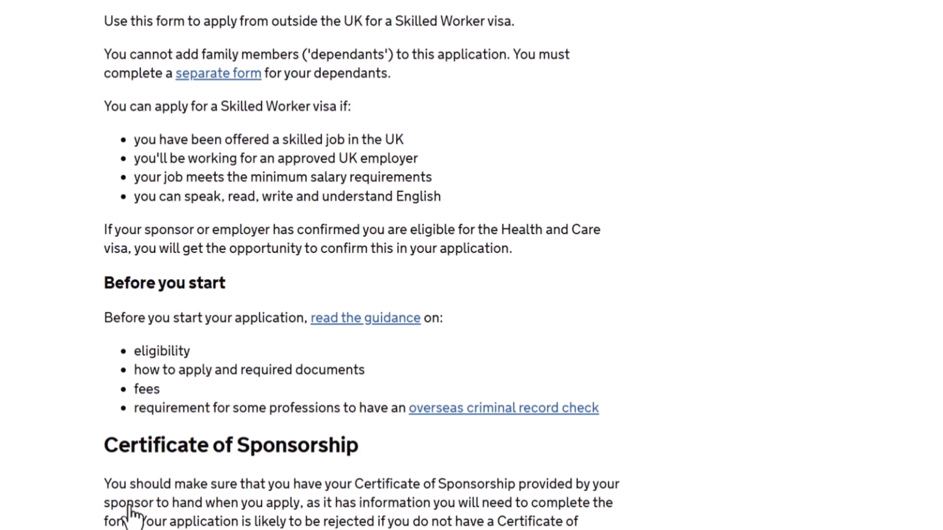
{"action": "scroll", "coordinate": [130, 513], "scroll_direction": "down", "scroll_amount": 3}
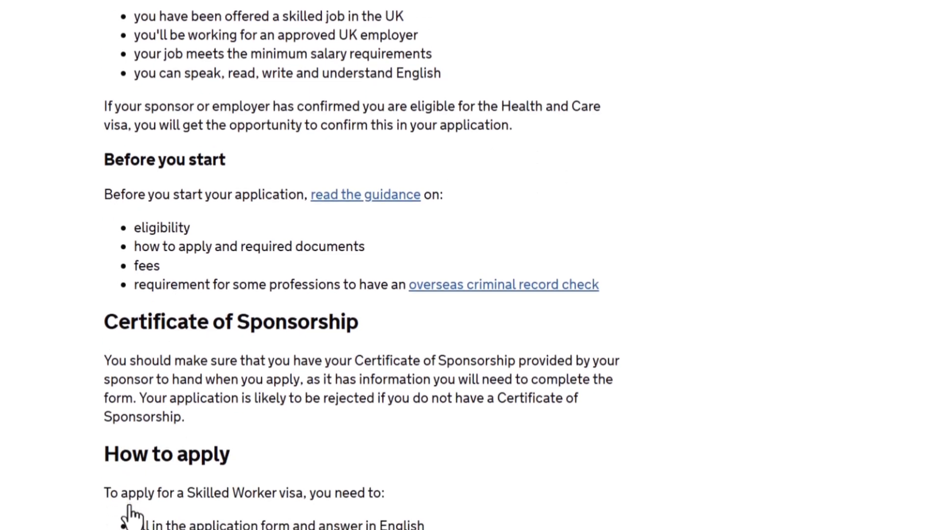
{"action": "scroll", "coordinate": [130, 515], "scroll_direction": "down", "scroll_amount": 1}
{"action": "scroll", "coordinate": [131, 515], "scroll_direction": "down", "scroll_amount": 5}
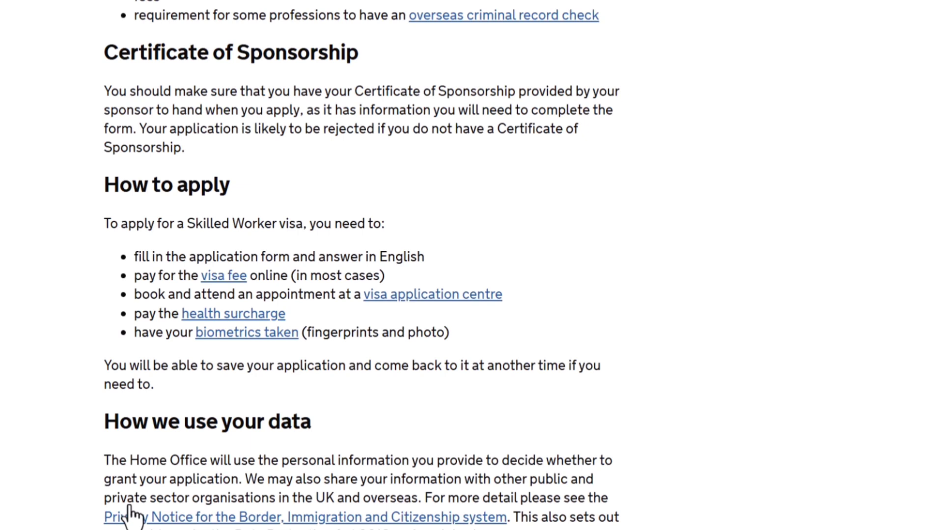
{"action": "scroll", "coordinate": [130, 516], "scroll_direction": "down", "scroll_amount": 1}
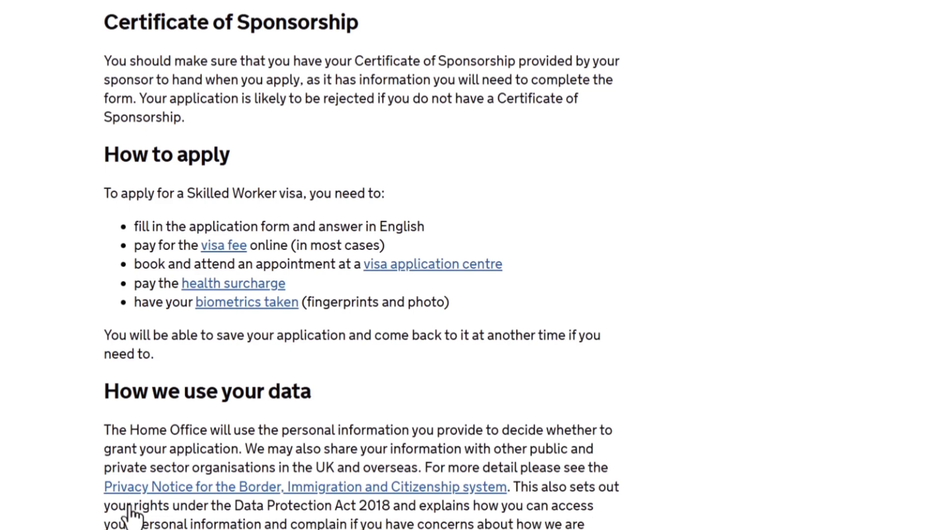
{"action": "scroll", "coordinate": [130, 516], "scroll_direction": "down", "scroll_amount": 1}
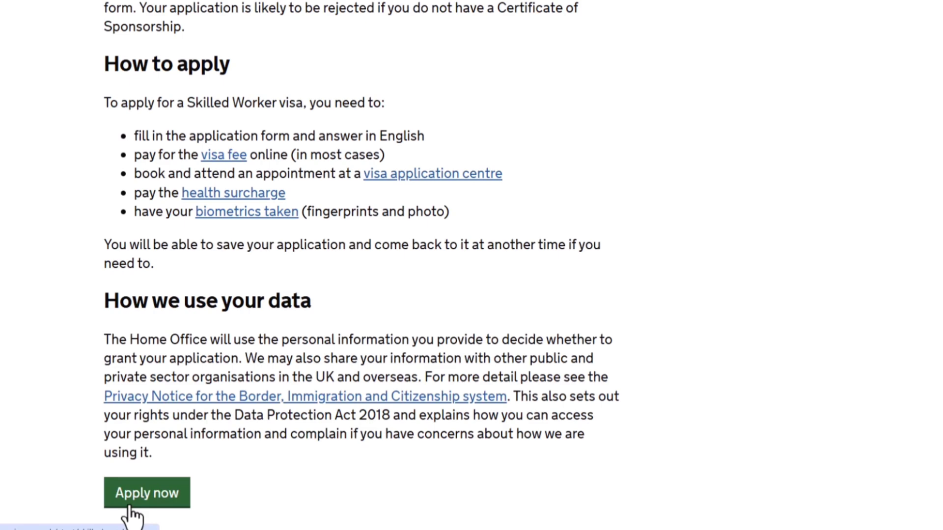
{"action": "scroll", "coordinate": [130, 515], "scroll_direction": "down", "scroll_amount": 3}
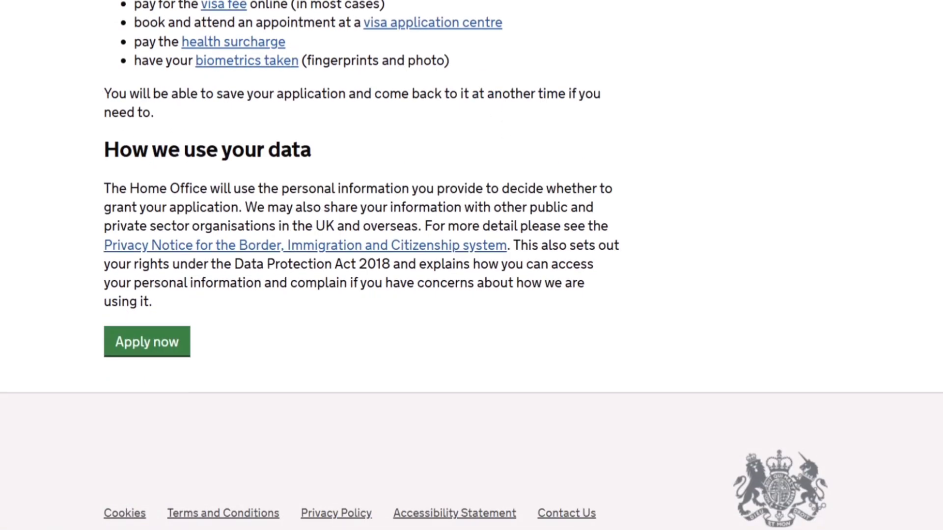
{"action": "left_click", "coordinate": [157, 346]}
Fill in the applicant's email address for registering the application.
{"action": "left_click", "coordinate": [173, 317]}
{"action": "type", "text": "a"}
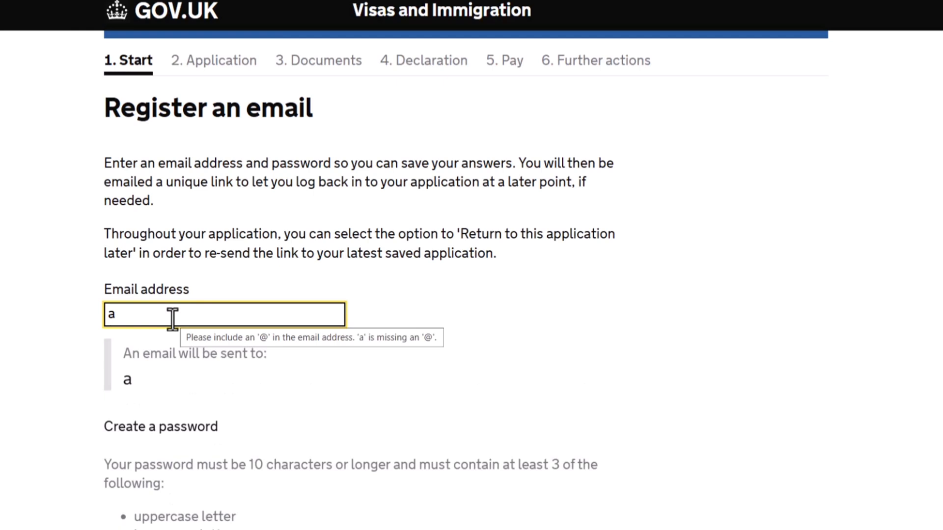
{"action": "key", "text": "BackSpace"}
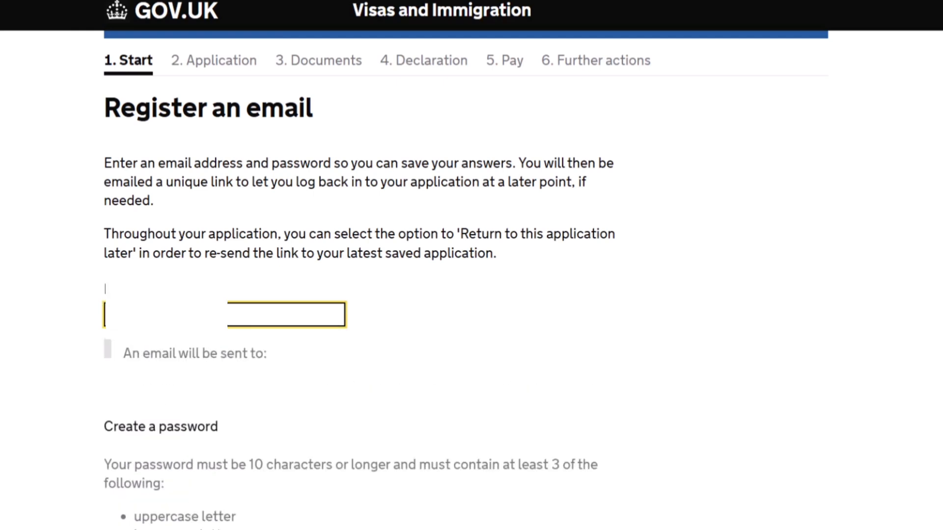
{"action": "key", "text": "ctrl+v"}
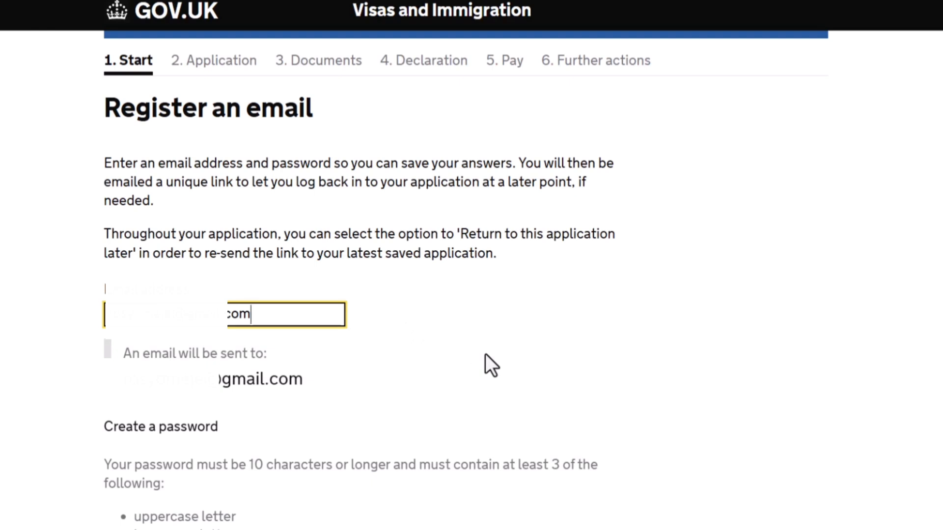
Create the account password, repeat it for confirmation, and save the email registration.
{"action": "scroll", "coordinate": [481, 426], "scroll_direction": "down", "scroll_amount": 4}
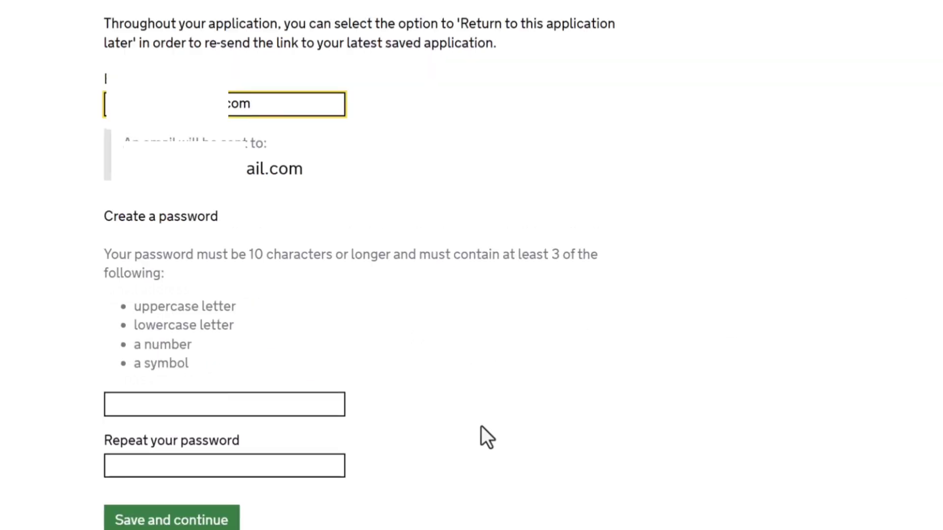
{"action": "left_click", "coordinate": [231, 397]}
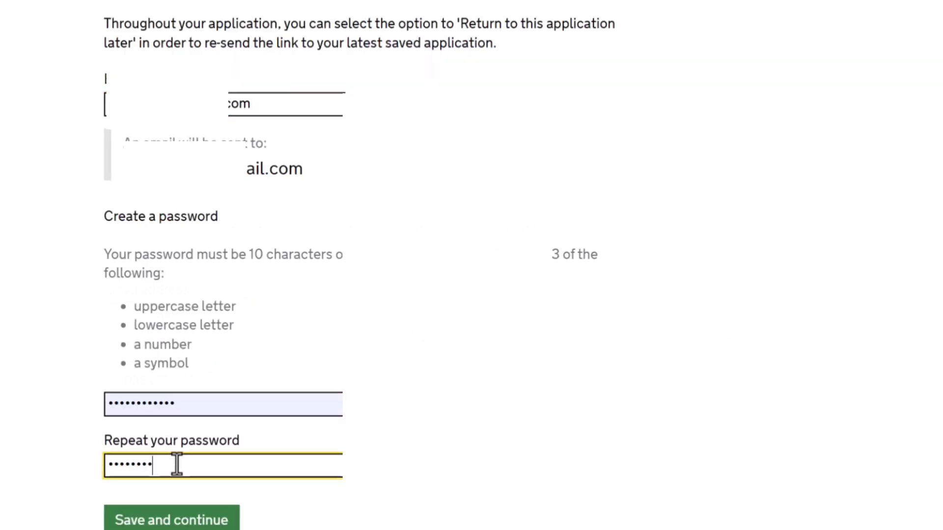
{"action": "type", "text": "••"}
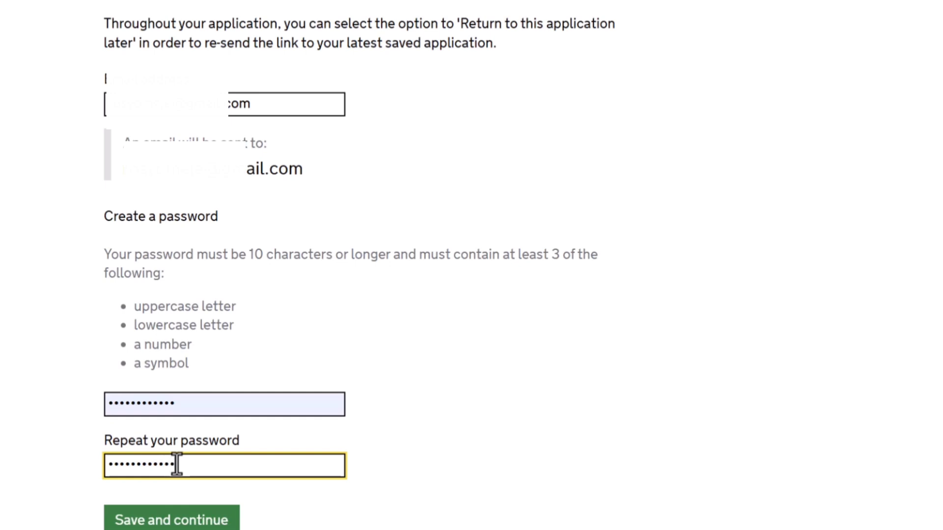
{"action": "type", "text": "••"}
{"action": "left_click", "coordinate": [175, 524]}
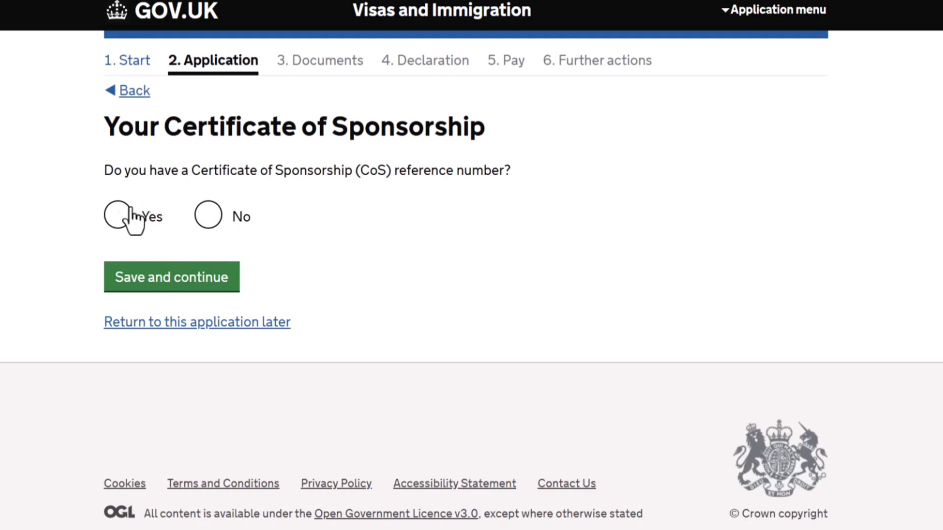
Answer Yes to having a Certificate of Sponsorship, enter its reference number, and save.
{"action": "left_click", "coordinate": [117, 225]}
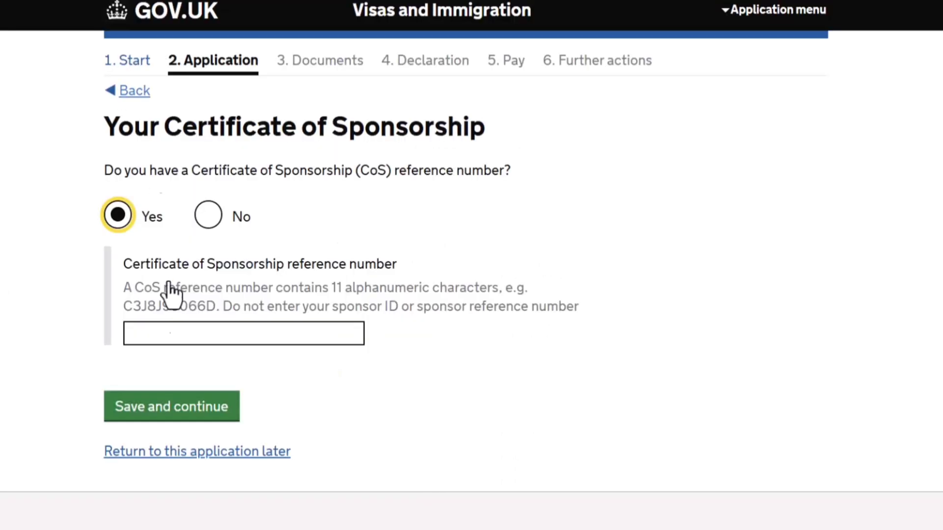
{"action": "left_click", "coordinate": [154, 335]}
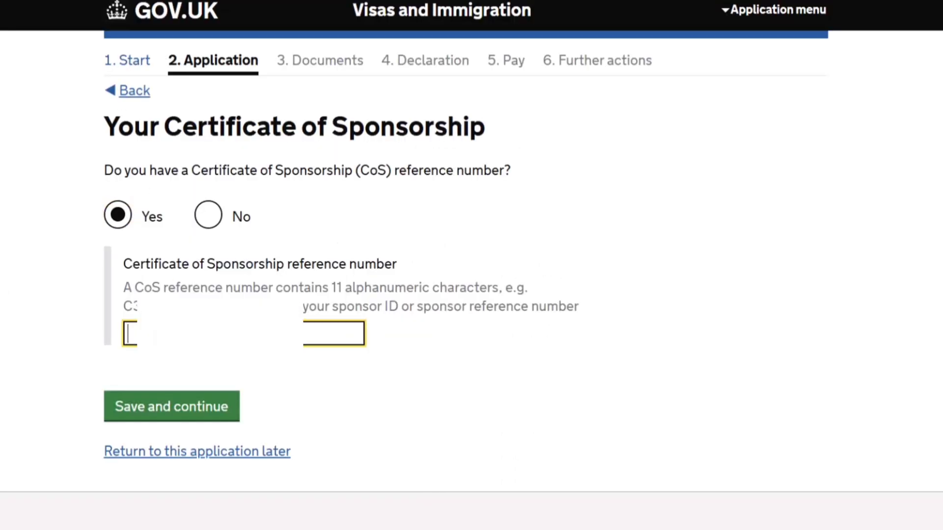
{"action": "type", "text": "C"}
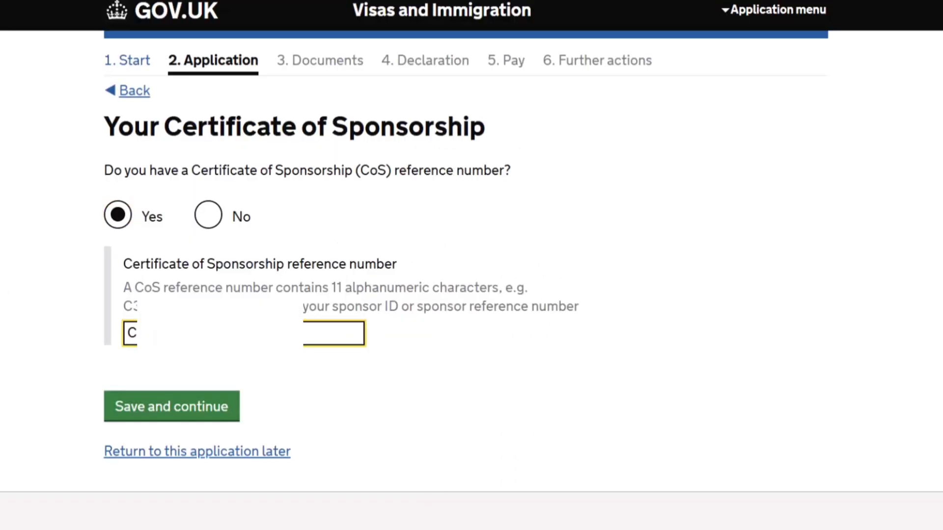
{"action": "left_click", "coordinate": [165, 420]}
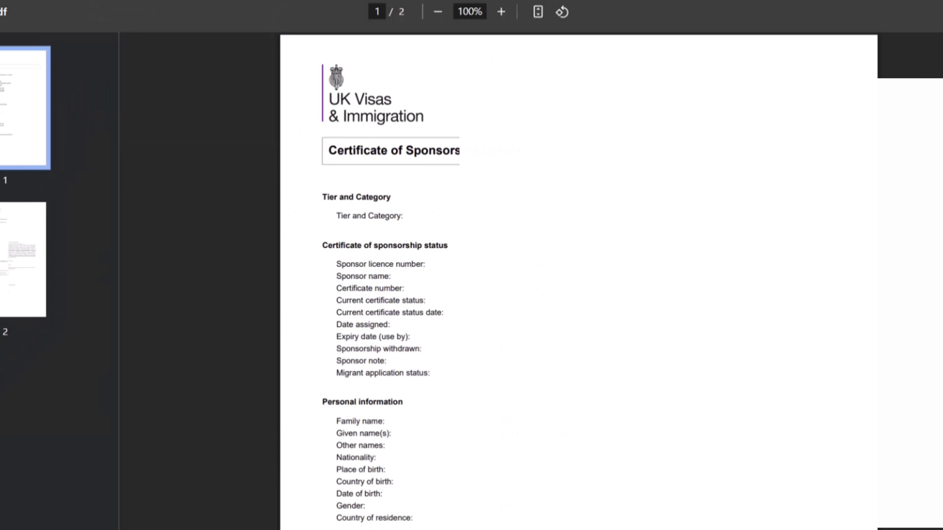
Submit the work start date as given on the Certificate of Sponsorship, and submit 01 08 2028 as the work end date.
{"action": "scroll", "coordinate": [579, 279], "scroll_direction": "down", "scroll_amount": 9}
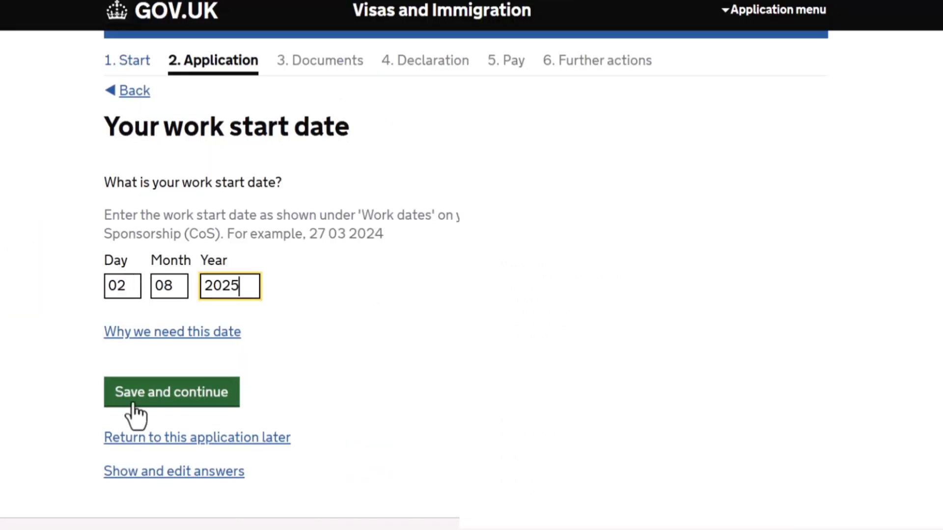
{"action": "left_click", "coordinate": [133, 404]}
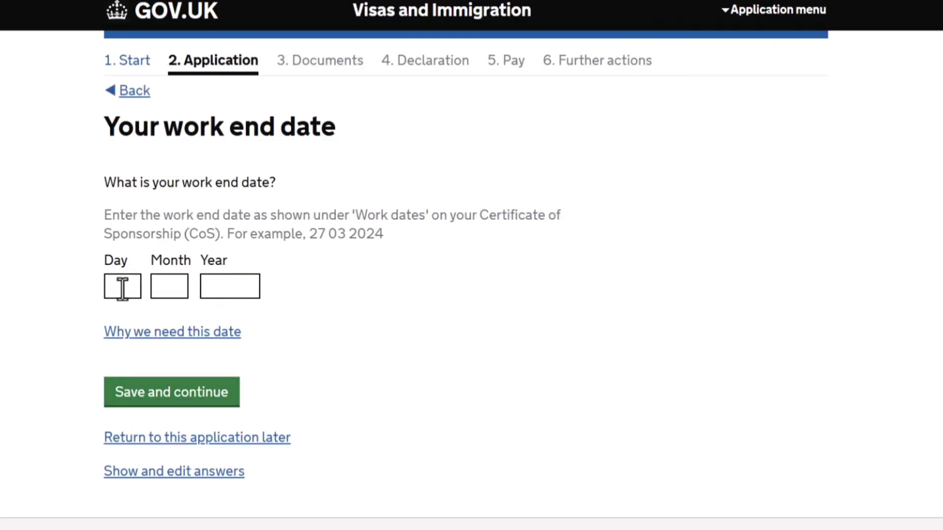
{"action": "left_click", "coordinate": [122, 287]}
{"action": "type", "text": "01"}
{"action": "key", "text": "Tab"}
{"action": "type", "text": "08"}
{"action": "key", "text": "Tab"}
{"action": "type", "text": "2028"}
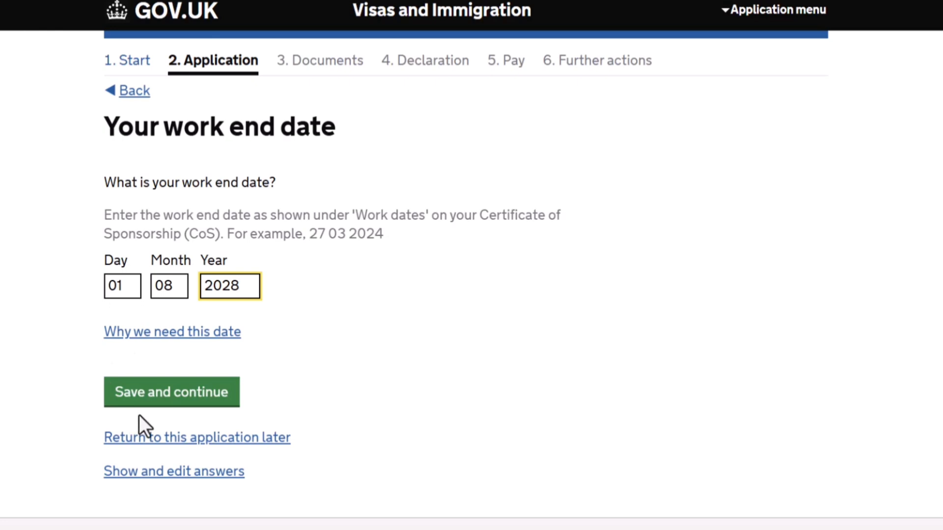
{"action": "left_click", "coordinate": [131, 400]}
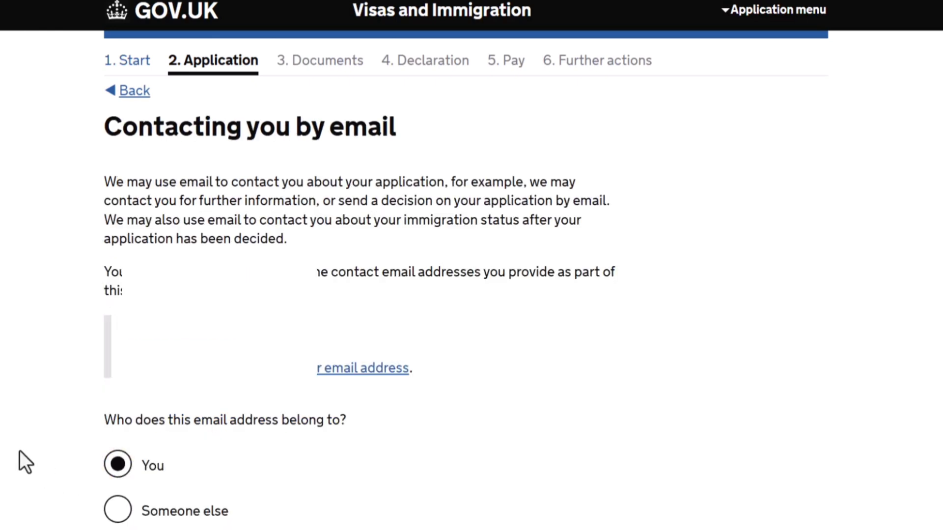
Submit You as the owner of the contact email address, and answer No to having another email address.
{"action": "scroll", "coordinate": [19, 451], "scroll_direction": "down", "scroll_amount": 4}
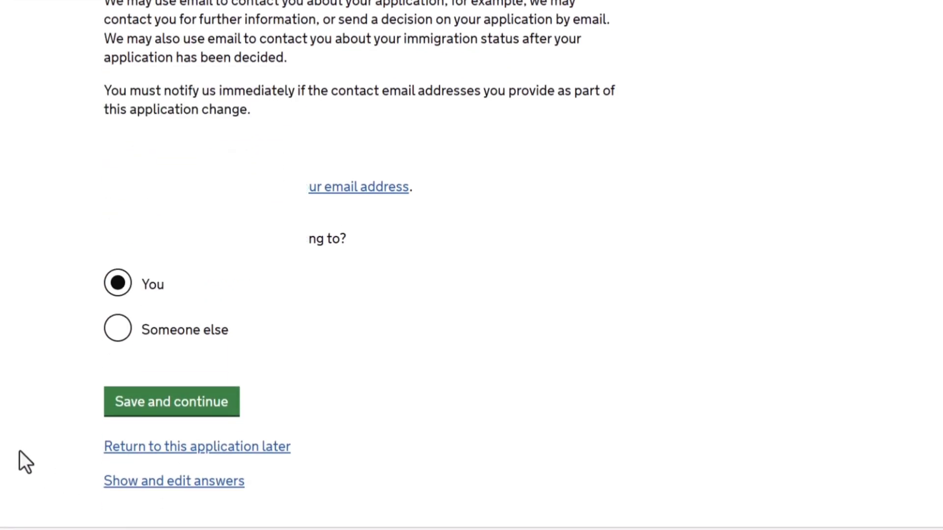
{"action": "left_click", "coordinate": [212, 409]}
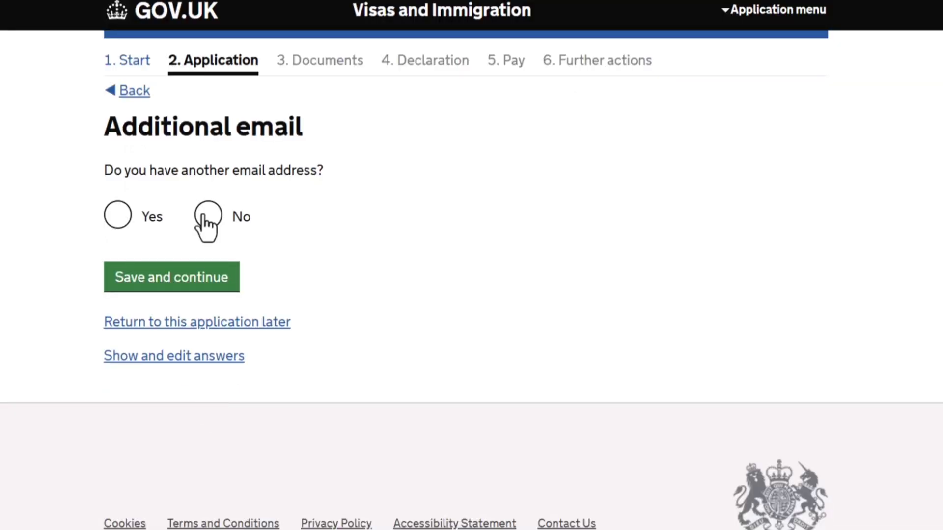
{"action": "left_click", "coordinate": [208, 216]}
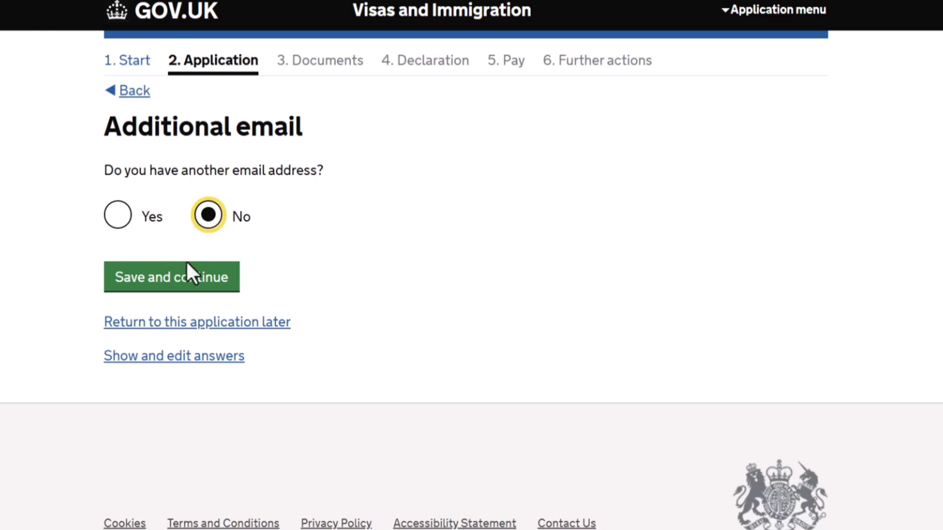
{"action": "left_click", "coordinate": [184, 281]}
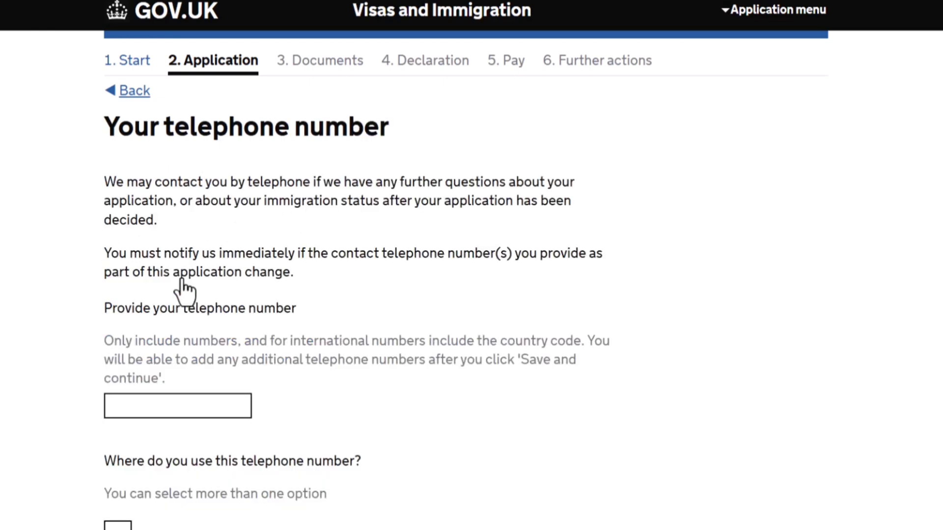
Sign back in to the visa application with the account password.
{"action": "left_click", "coordinate": [176, 412]}
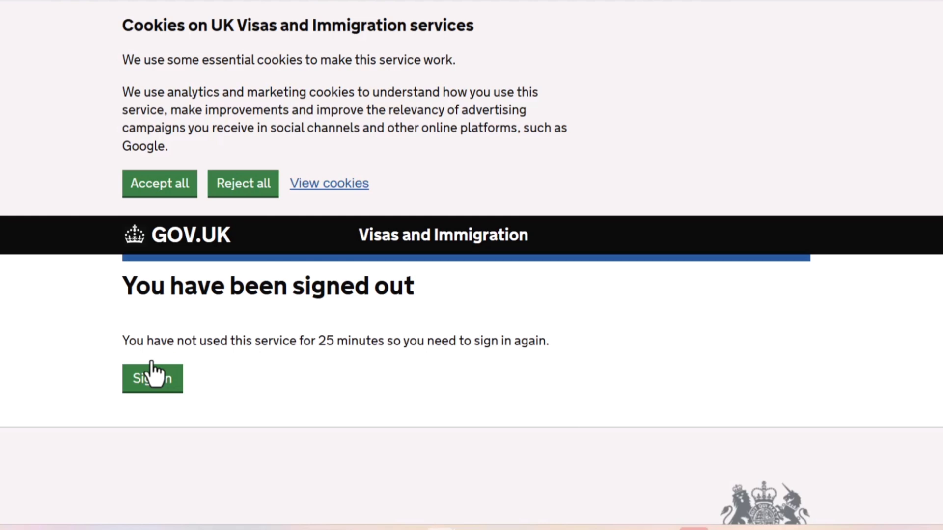
{"action": "left_click", "coordinate": [158, 383]}
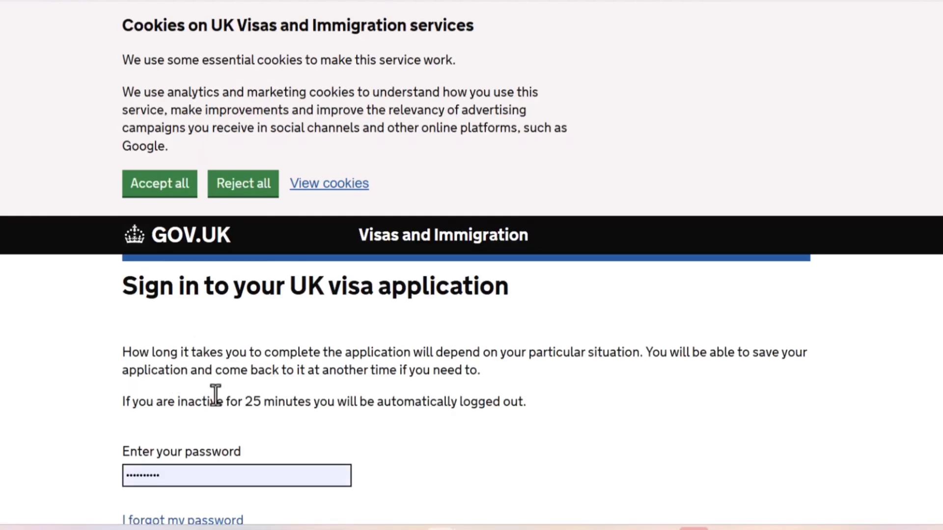
{"action": "left_click", "coordinate": [217, 396]}
{"action": "key", "text": "Return"}
Enter the applicant's contact telephone number.
{"action": "scroll", "coordinate": [670, 356], "scroll_direction": "down", "scroll_amount": 3}
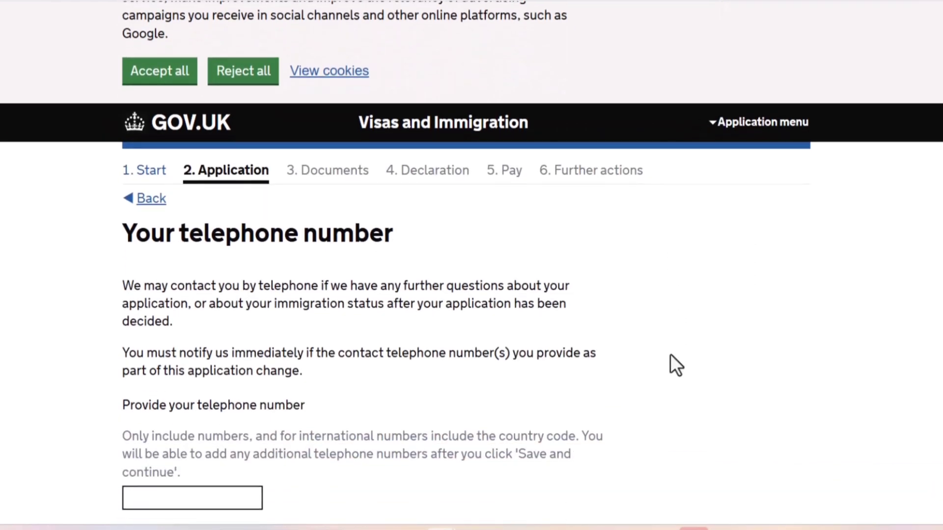
{"action": "scroll", "coordinate": [671, 356], "scroll_direction": "down", "scroll_amount": 2}
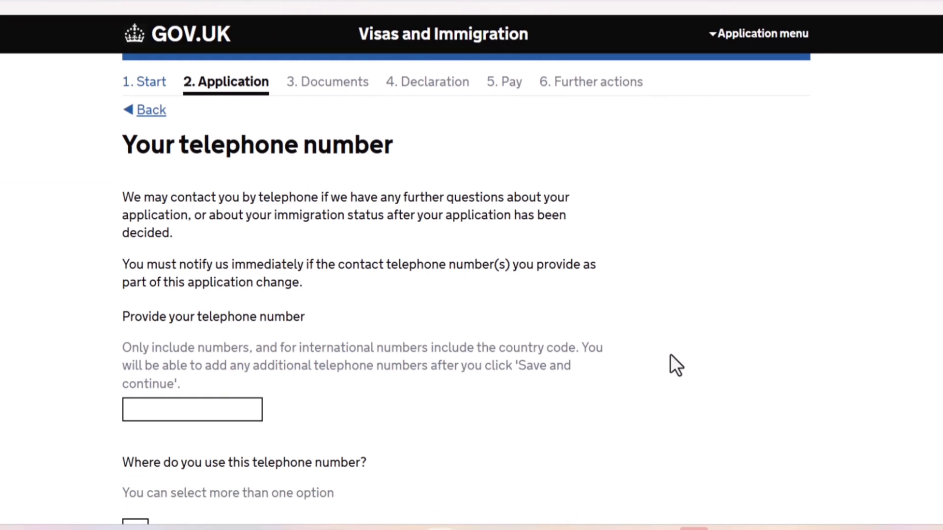
{"action": "left_click", "coordinate": [168, 419]}
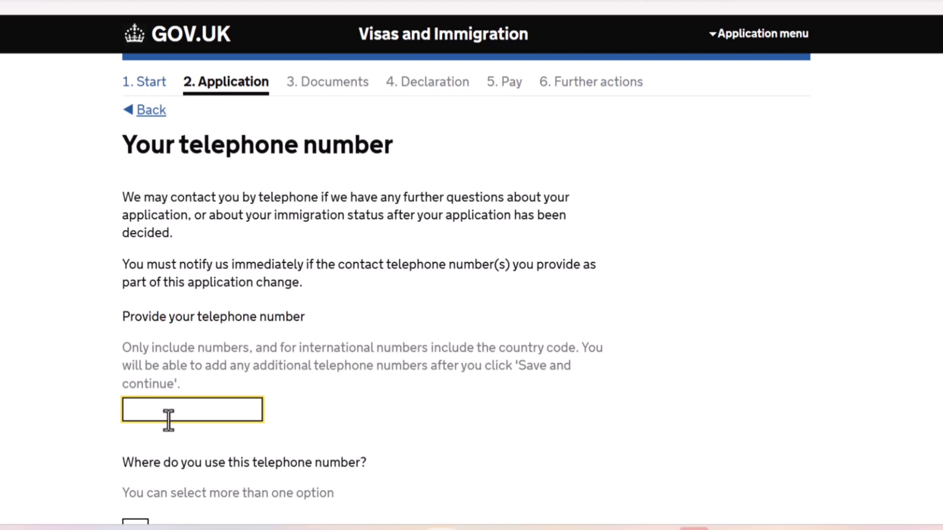
{"action": "type", "text": "000000000"}
{"action": "key", "text": "Tab"}
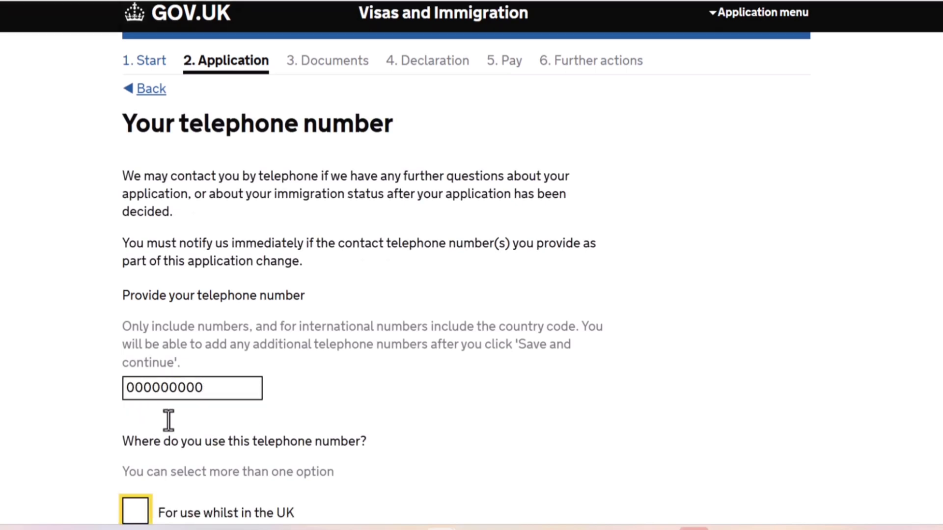
Mark the telephone number as a mobile number for use whilst out of the UK, and save it.
{"action": "scroll", "coordinate": [169, 420], "scroll_direction": "down", "scroll_amount": 6}
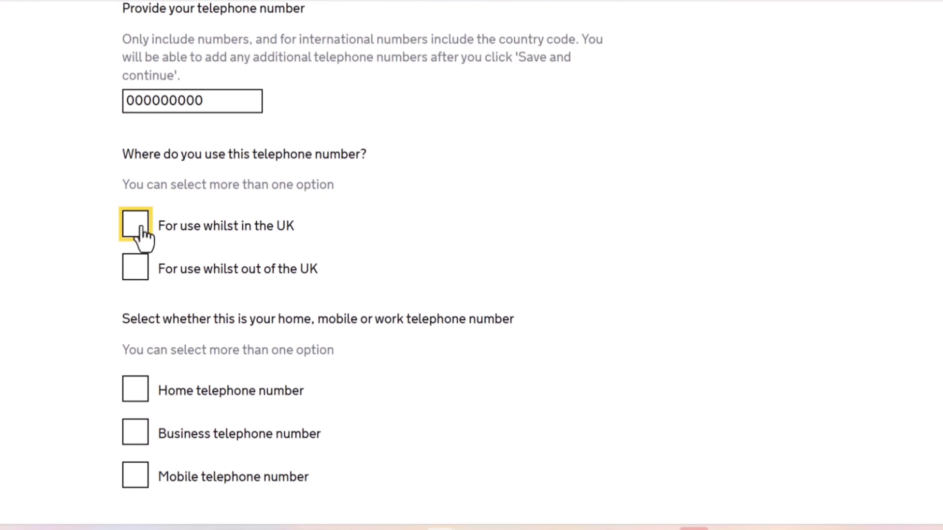
{"action": "left_click", "coordinate": [133, 282]}
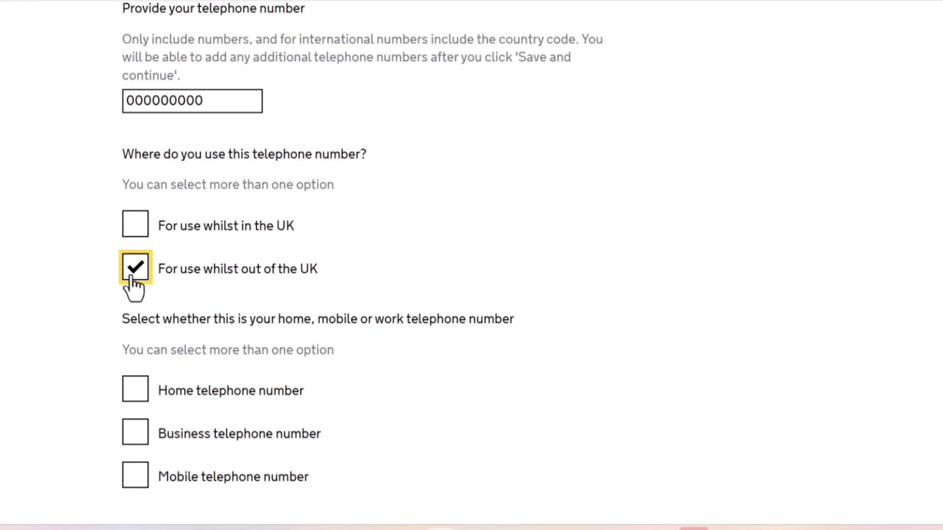
{"action": "left_click", "coordinate": [130, 486]}
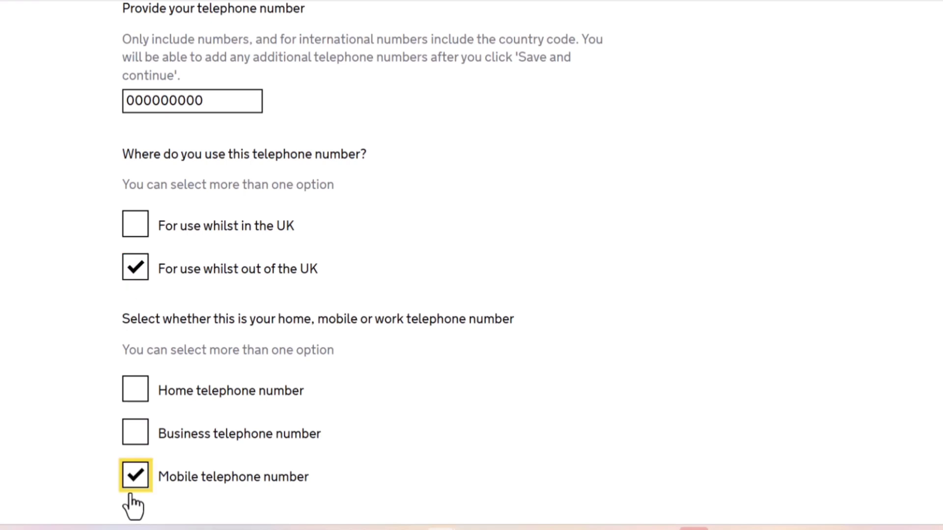
{"action": "left_click", "coordinate": [86, 470]}
{"action": "scroll", "coordinate": [87, 470], "scroll_direction": "down", "scroll_amount": 3}
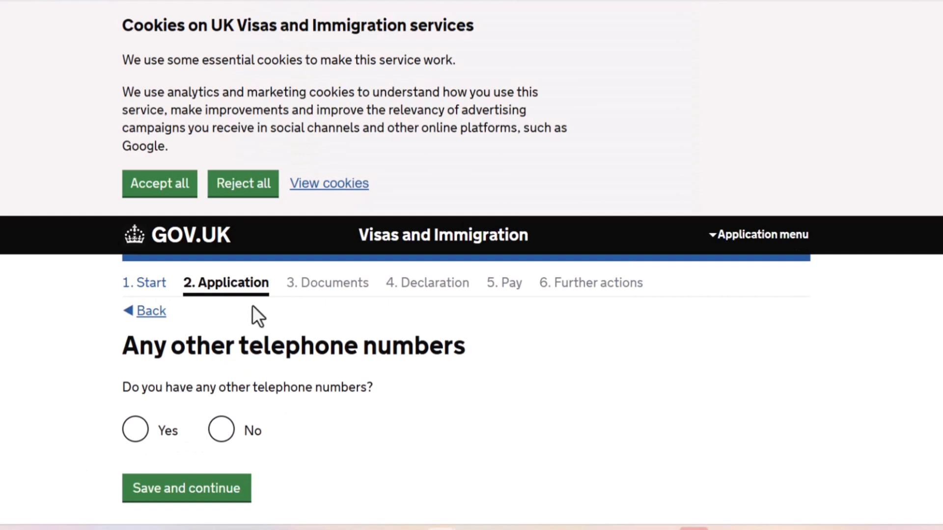
Answer No to having other telephone numbers, and submit that contact is possible by telephone call and text message (SMS).
{"action": "left_click_drag", "start_coordinate": [222, 451], "coordinate": [221, 442]}
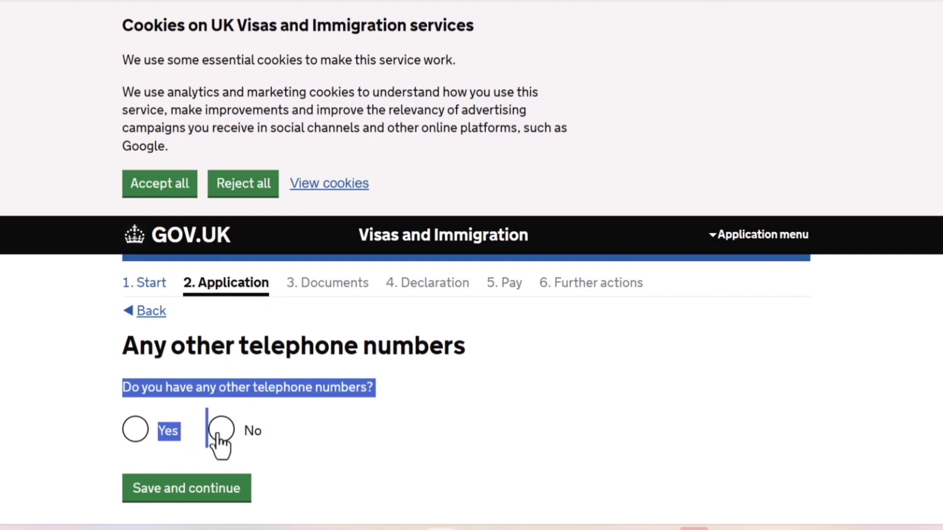
{"action": "left_click", "coordinate": [218, 435]}
{"action": "left_click", "coordinate": [203, 484]}
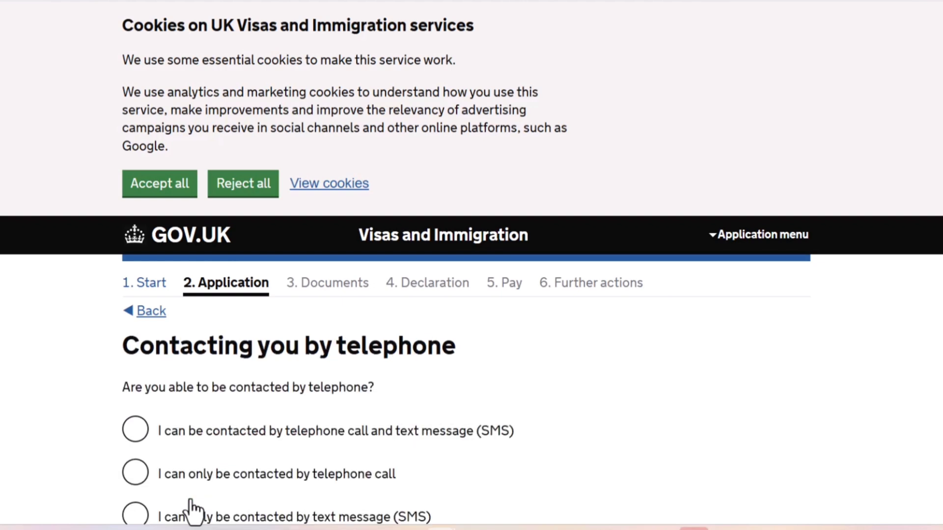
{"action": "scroll", "coordinate": [192, 512], "scroll_direction": "down", "scroll_amount": 6}
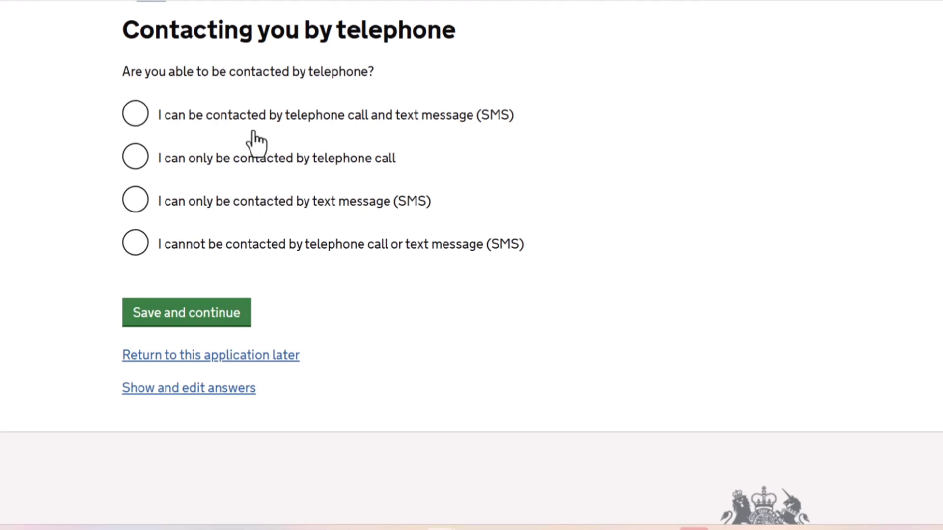
{"action": "left_click", "coordinate": [241, 117]}
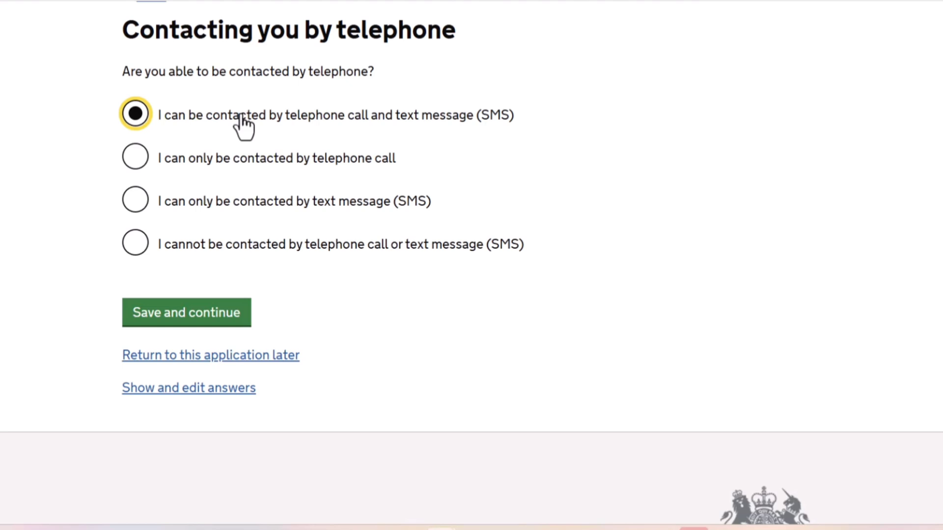
{"action": "left_click", "coordinate": [190, 315]}
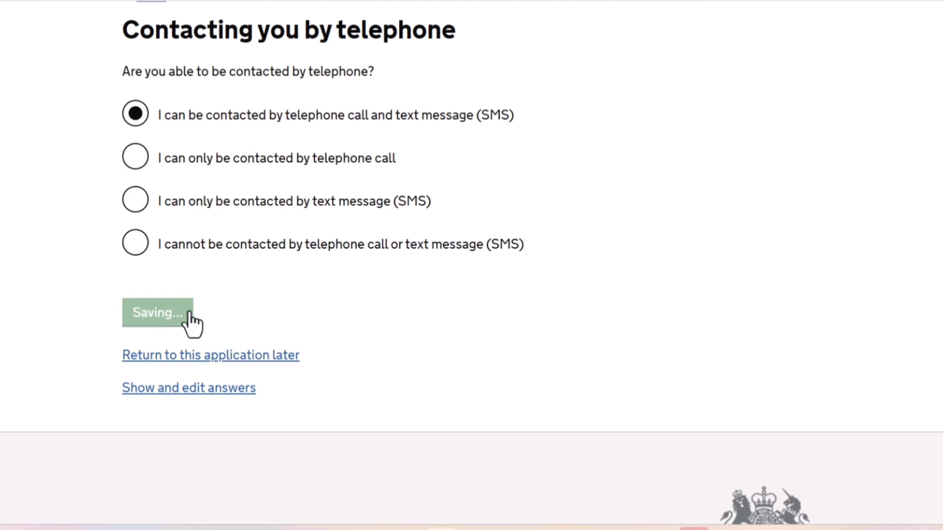
Enter the applicant's given name and family name as shown on the passport, and save them.
{"action": "scroll", "coordinate": [168, 383], "scroll_direction": "down", "scroll_amount": 3}
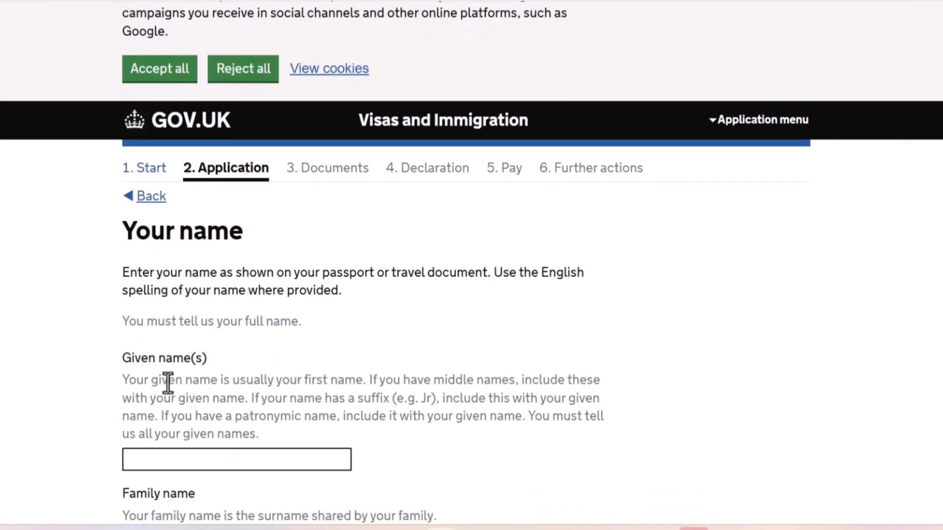
{"action": "scroll", "coordinate": [168, 383], "scroll_direction": "down", "scroll_amount": 2}
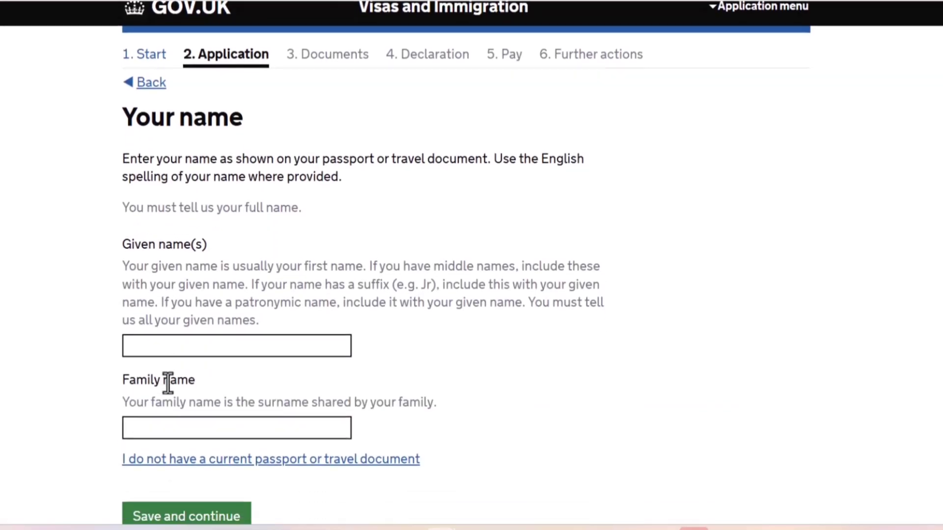
{"action": "left_click", "coordinate": [187, 349]}
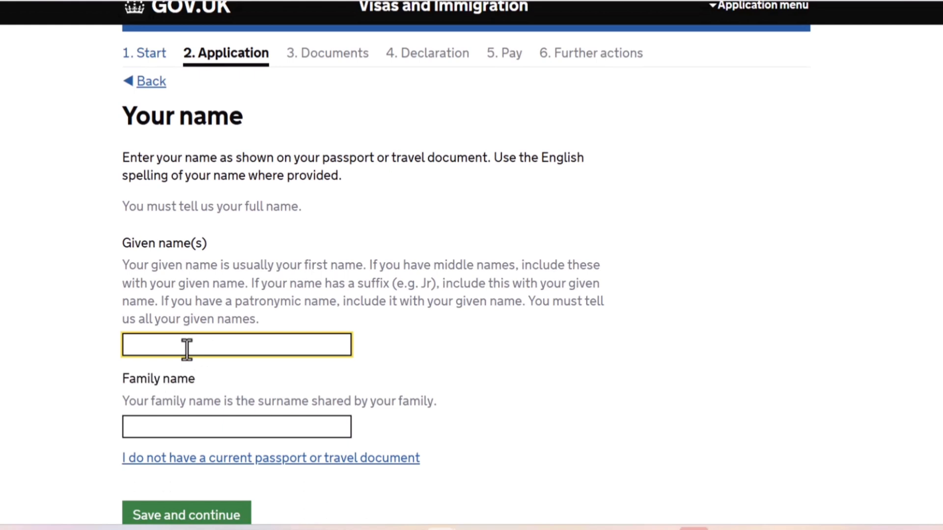
{"action": "type", "text": "First"}
{"action": "key", "text": "Tab"}
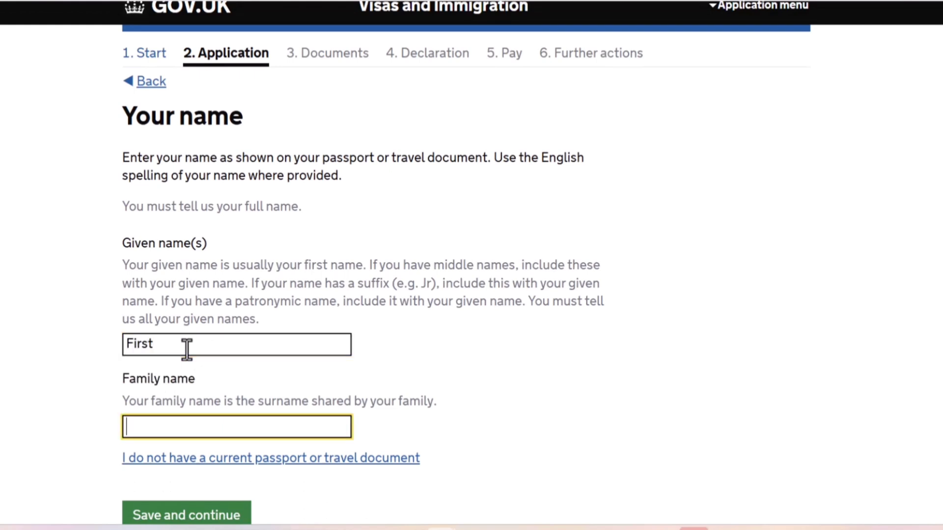
{"action": "type", "text": "LAst"}
{"action": "key", "text": "Left"}
{"action": "key", "text": "Left"}
{"action": "key", "text": "BackSpace"}
{"action": "type", "text": "a"}
{"action": "left_click", "coordinate": [190, 521]}
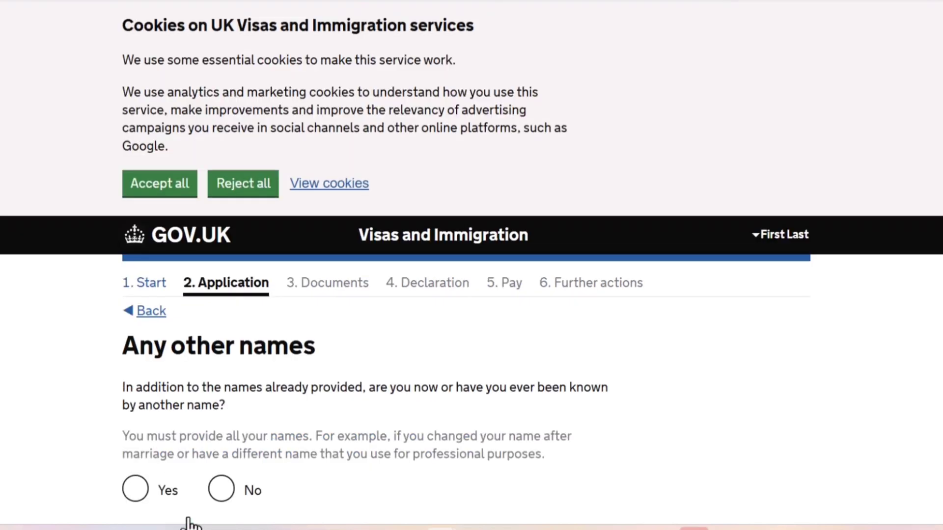
Answer Yes to having been known by another name, and save the answer.
{"action": "scroll", "coordinate": [190, 522], "scroll_direction": "down", "scroll_amount": 4}
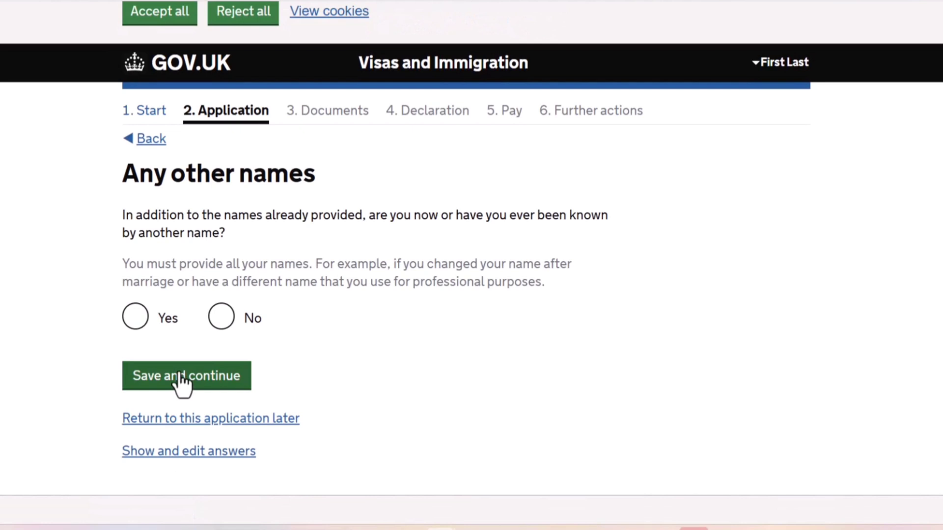
{"action": "left_click", "coordinate": [137, 319]}
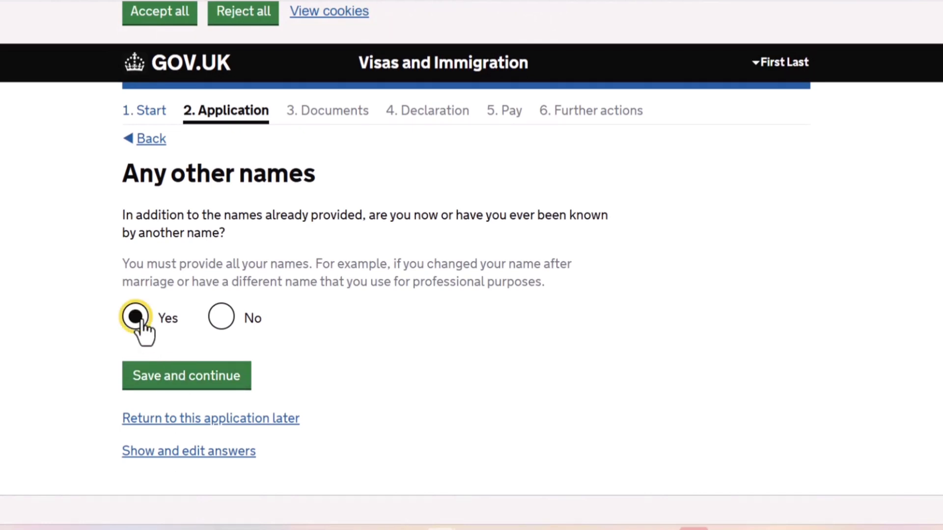
{"action": "left_click", "coordinate": [166, 377]}
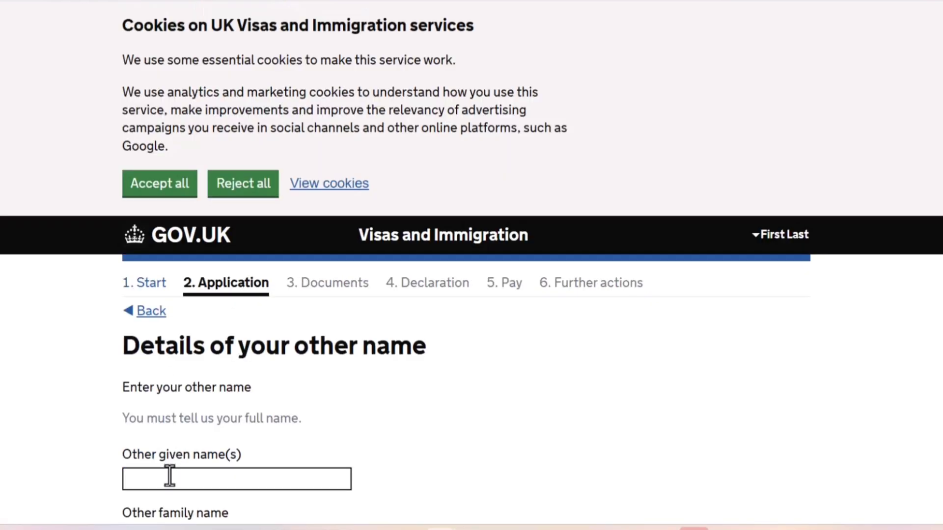
Enter the applicant's other given name and other family name, and save them.
{"action": "scroll", "coordinate": [87, 460], "scroll_direction": "down", "scroll_amount": 3}
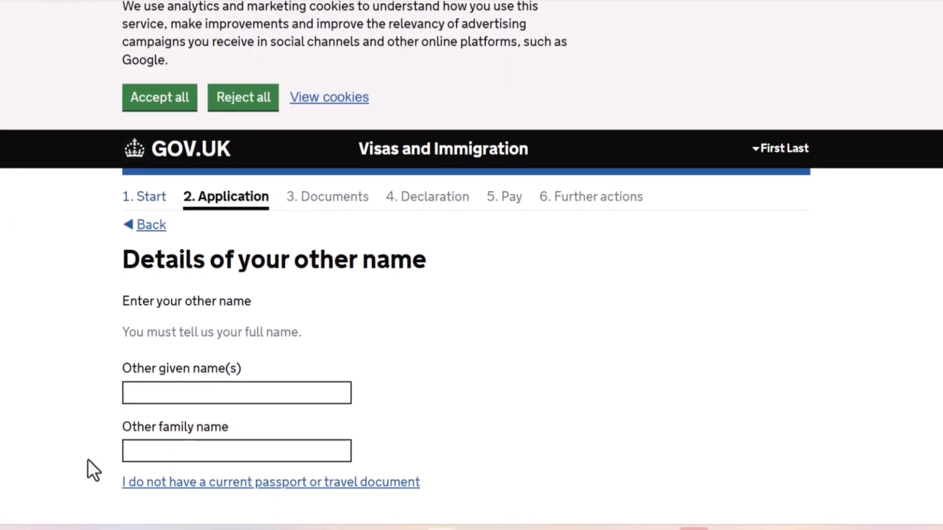
{"action": "scroll", "coordinate": [87, 471], "scroll_direction": "down", "scroll_amount": 1}
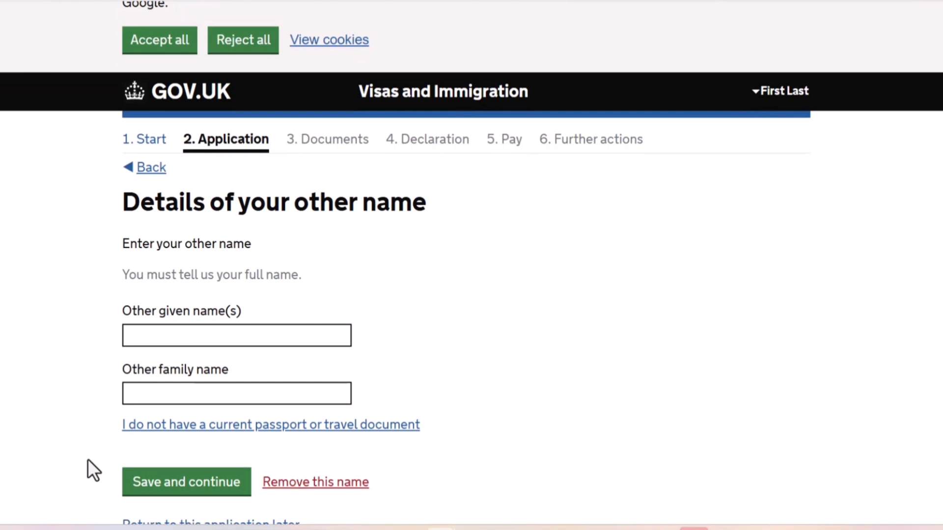
{"action": "scroll", "coordinate": [87, 458], "scroll_direction": "down", "scroll_amount": 1}
{"action": "left_click", "coordinate": [266, 298]}
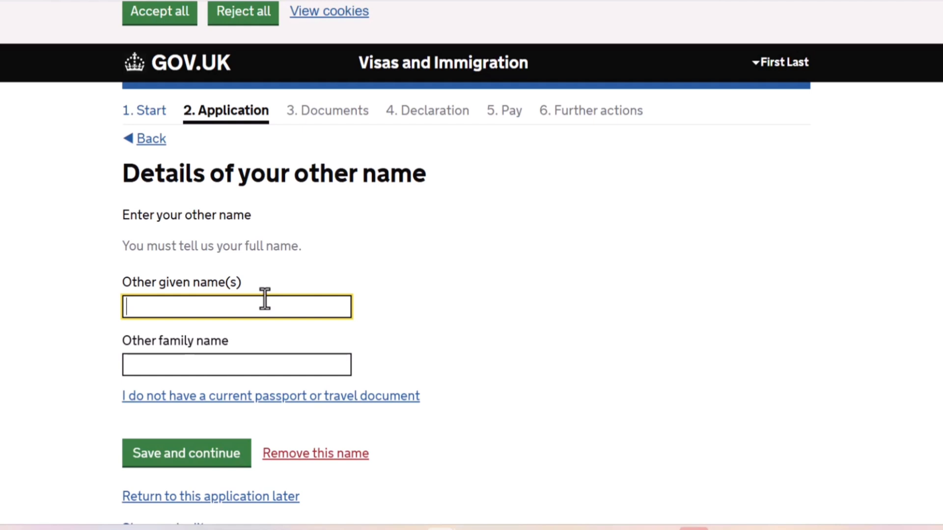
{"action": "type", "text": "other"}
{"action": "key", "text": "Tab"}
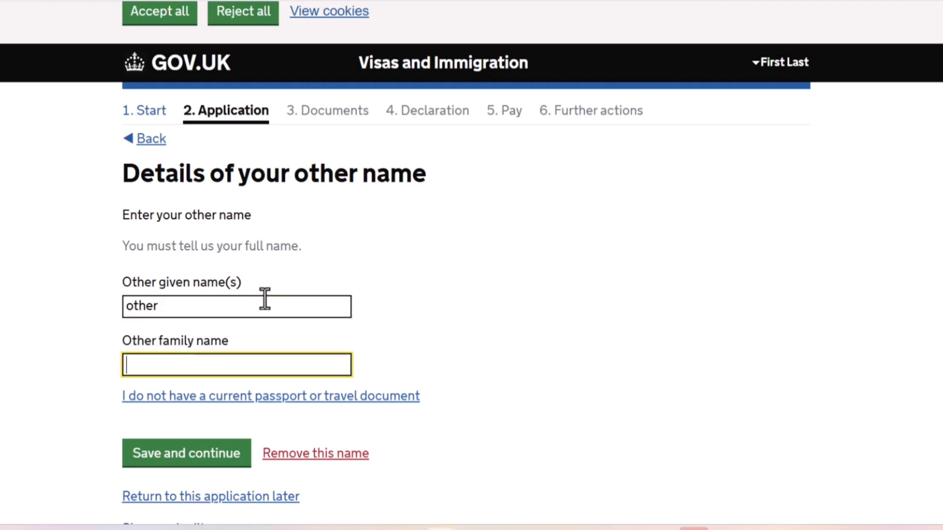
{"action": "type", "text": "last 2"}
{"action": "left_click", "coordinate": [217, 465]}
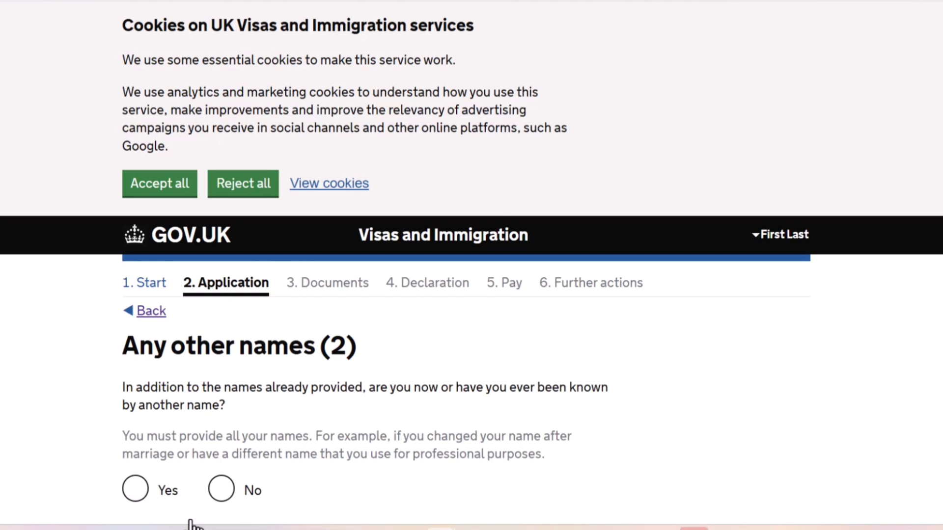
Answer No to having any further names beyond those already provided, and save the answer.
{"action": "left_click", "coordinate": [222, 489]}
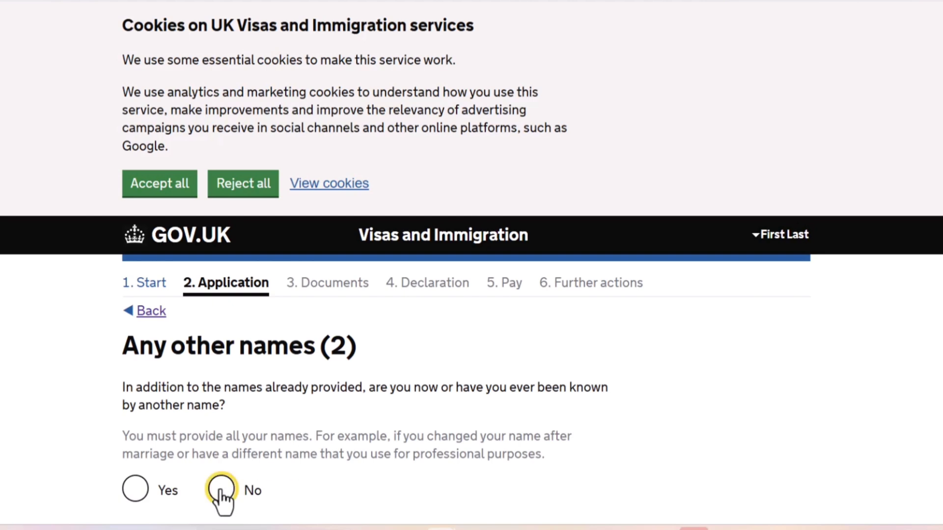
{"action": "left_click", "coordinate": [182, 443]}
{"action": "scroll", "coordinate": [182, 443], "scroll_direction": "down", "scroll_amount": 5}
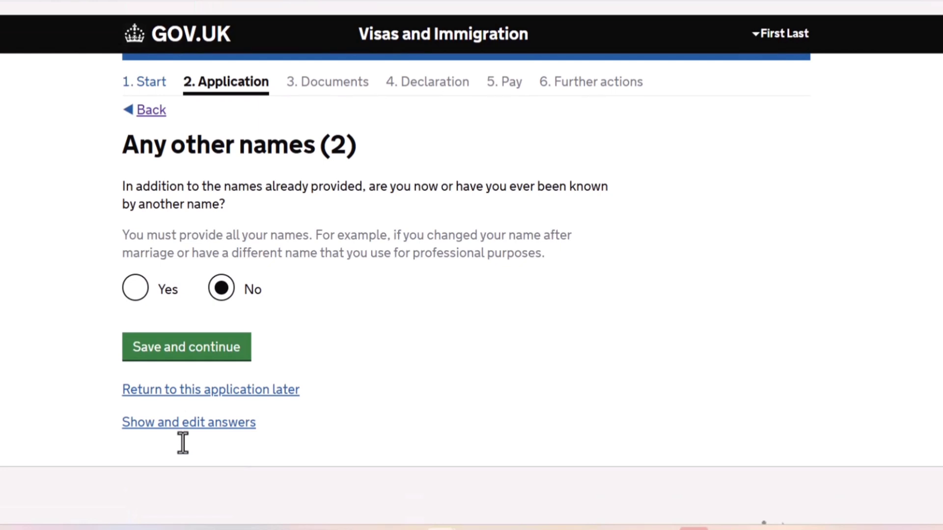
{"action": "left_click", "coordinate": [177, 360]}
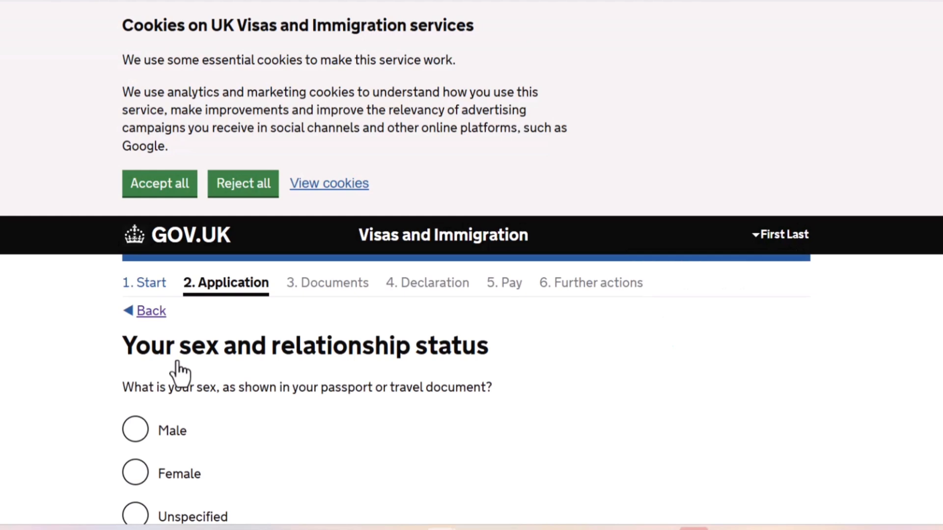
Set the sex to Male and the relationship status to Married or a civil partner, and save.
{"action": "scroll", "coordinate": [39, 413], "scroll_direction": "down", "scroll_amount": 5}
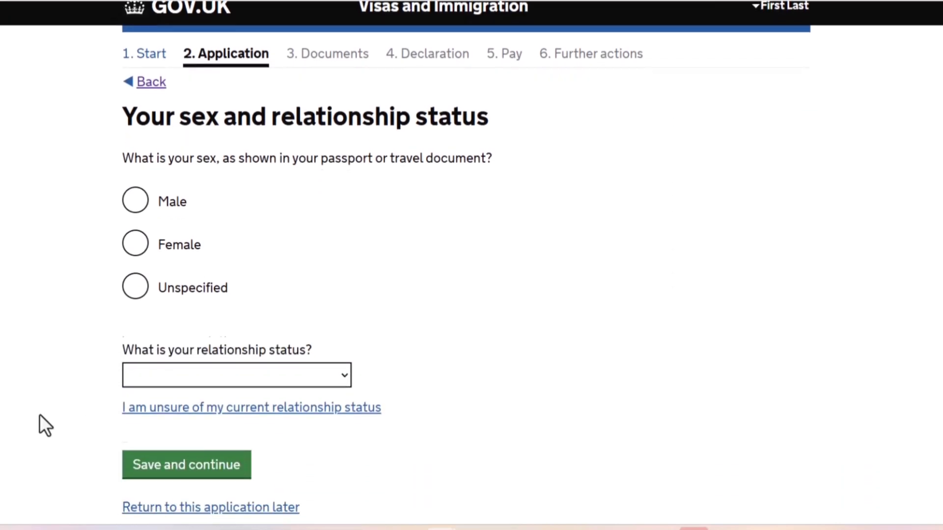
{"action": "left_click", "coordinate": [132, 182]}
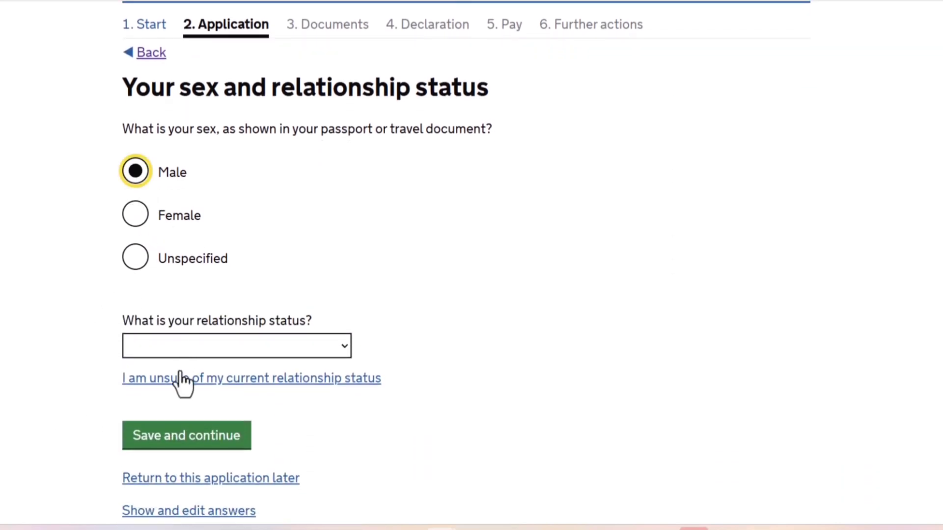
{"action": "left_click", "coordinate": [175, 346]}
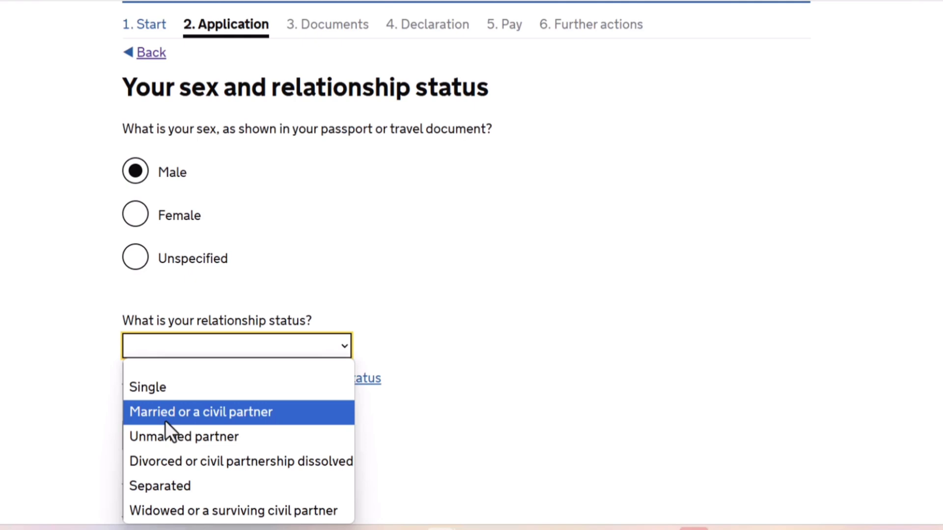
{"action": "left_click", "coordinate": [165, 420]}
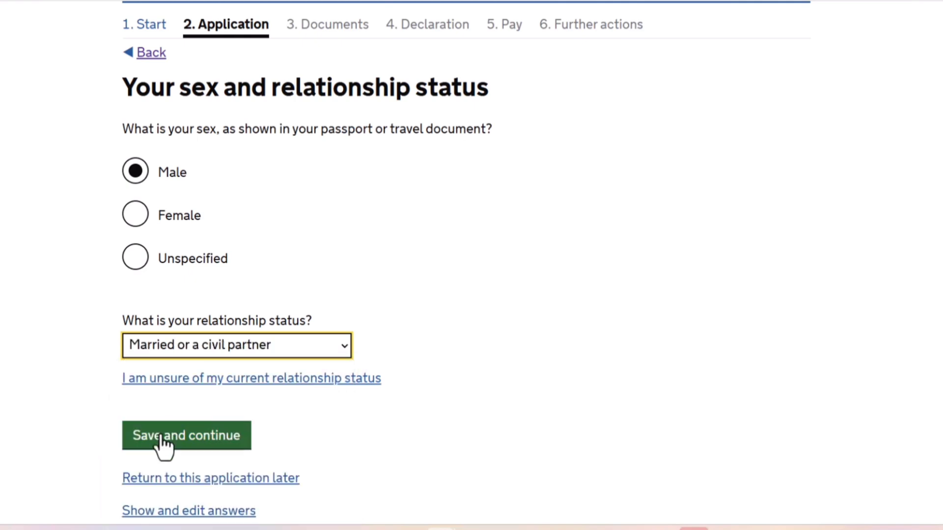
{"action": "left_click", "coordinate": [160, 441]}
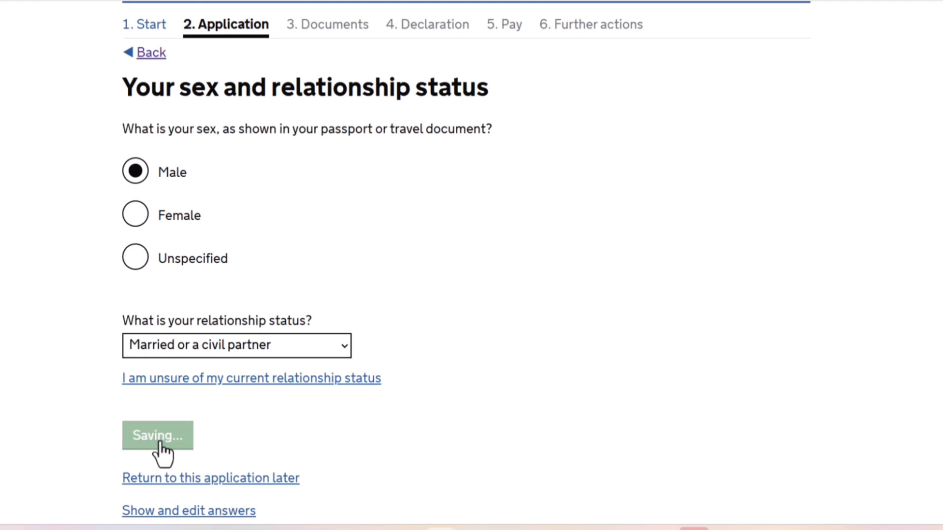
Enter the first line and the town or city of the applicant's home address.
{"action": "scroll", "coordinate": [162, 454], "scroll_direction": "down", "scroll_amount": 4}
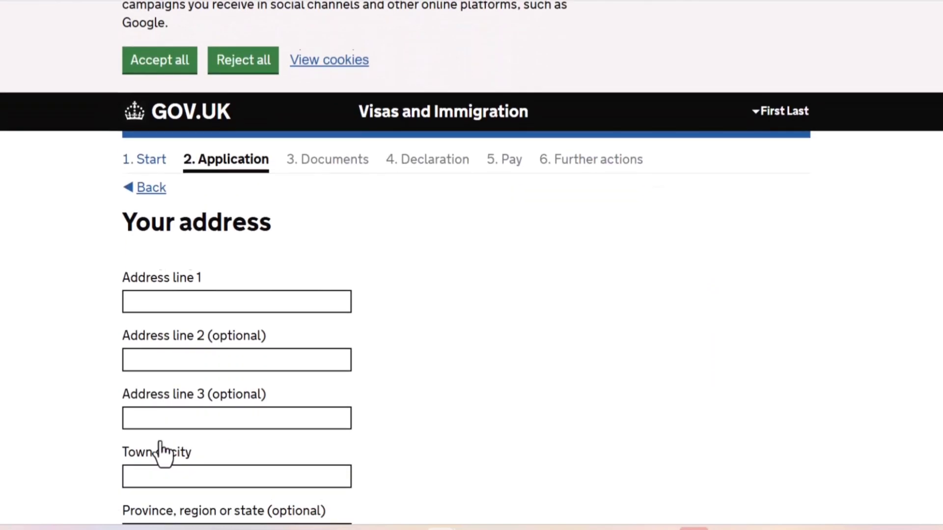
{"action": "left_click", "coordinate": [187, 263]}
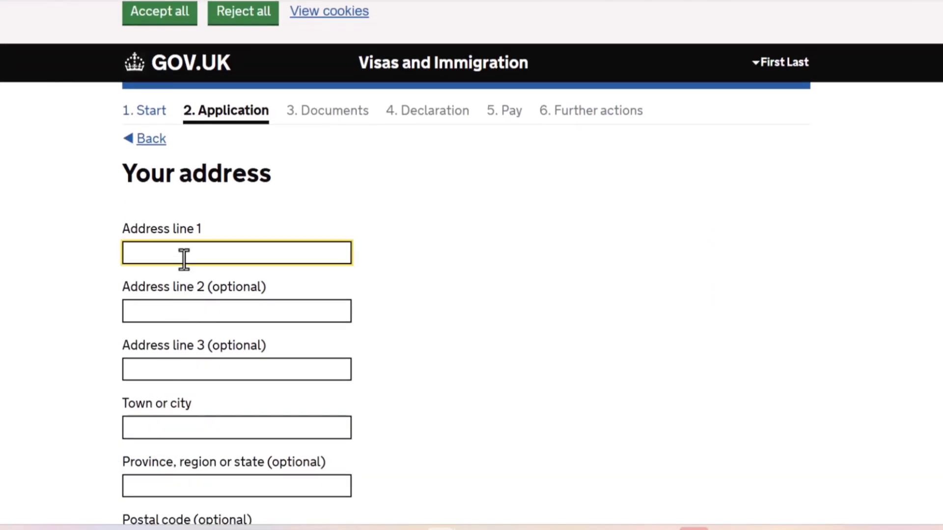
{"action": "type", "text": "add"}
{"action": "left_click", "coordinate": [180, 432]}
{"action": "type", "text": "a"}
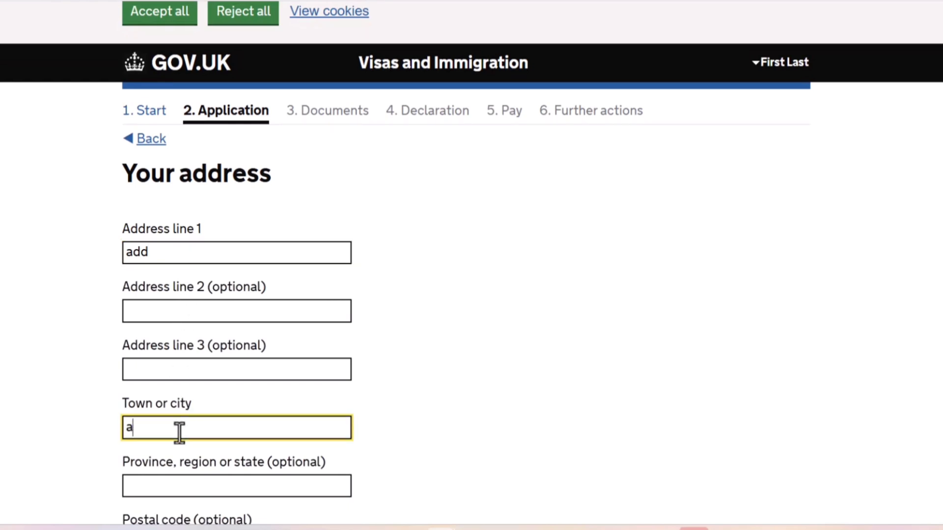
{"action": "key", "text": "BackSpace"}
{"action": "type", "text": "town"}
{"action": "key", "text": "Tab"}
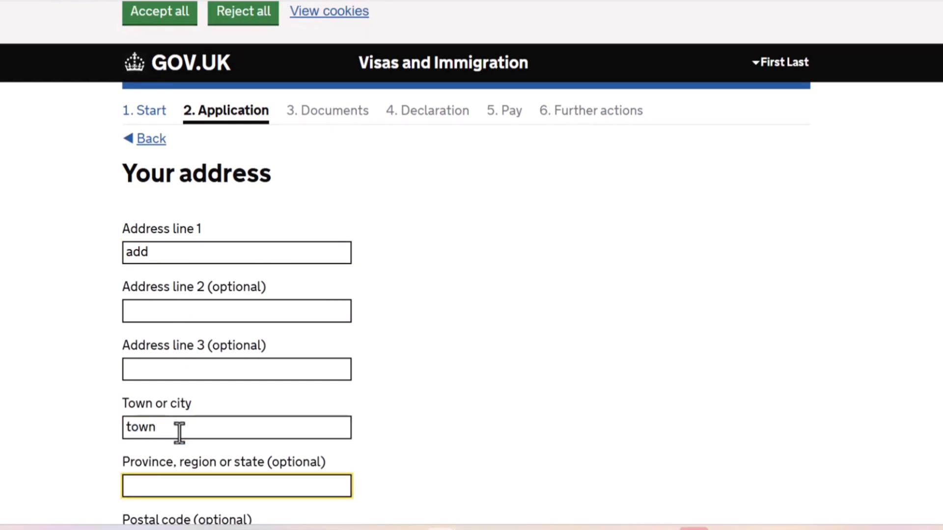
Set the country of the home address to Nigeria, leaving the province and postal code blank.
{"action": "key", "text": "Tab"}
{"action": "key", "text": "Tab"}
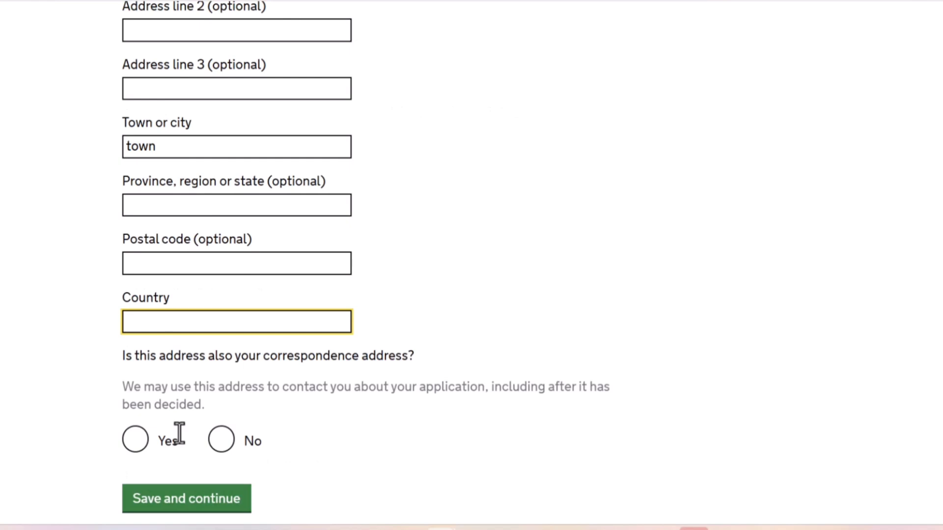
{"action": "type", "text": "nig"}
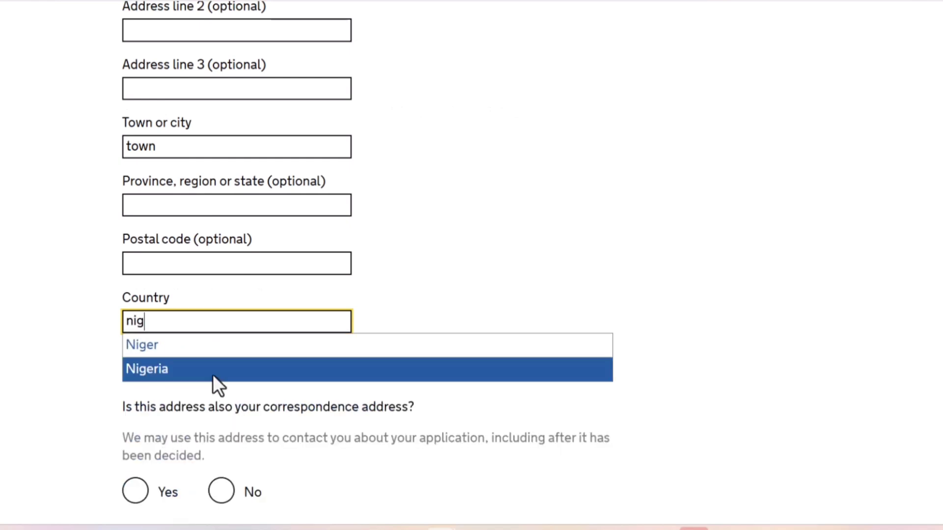
{"action": "left_click", "coordinate": [157, 377]}
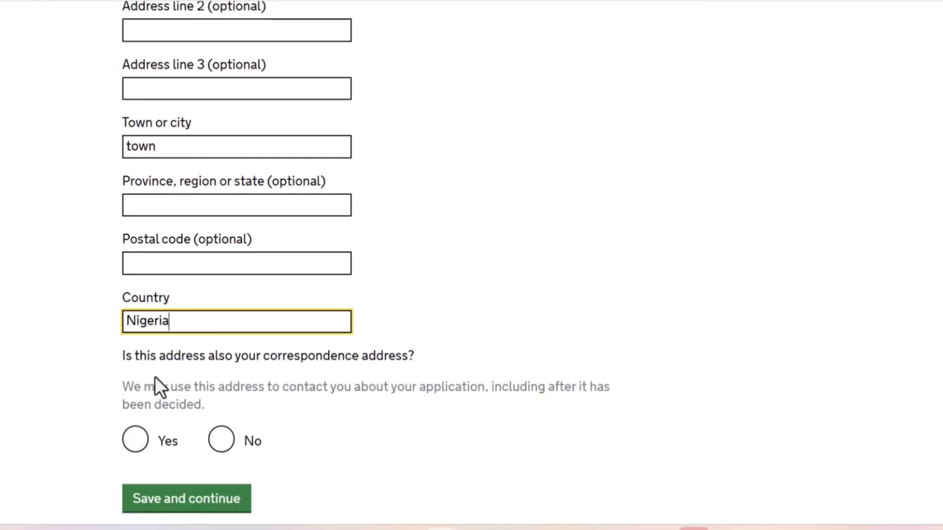
Answer Yes to this address also being the correspondence address, and save the address page.
{"action": "scroll", "coordinate": [113, 382], "scroll_direction": "down", "scroll_amount": 3}
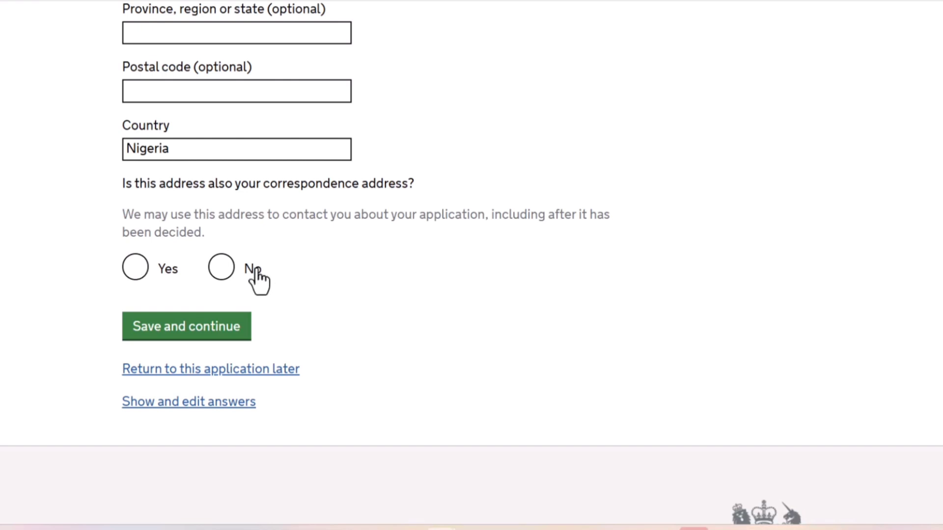
{"action": "left_click_drag", "start_coordinate": [256, 269], "coordinate": [118, 276]}
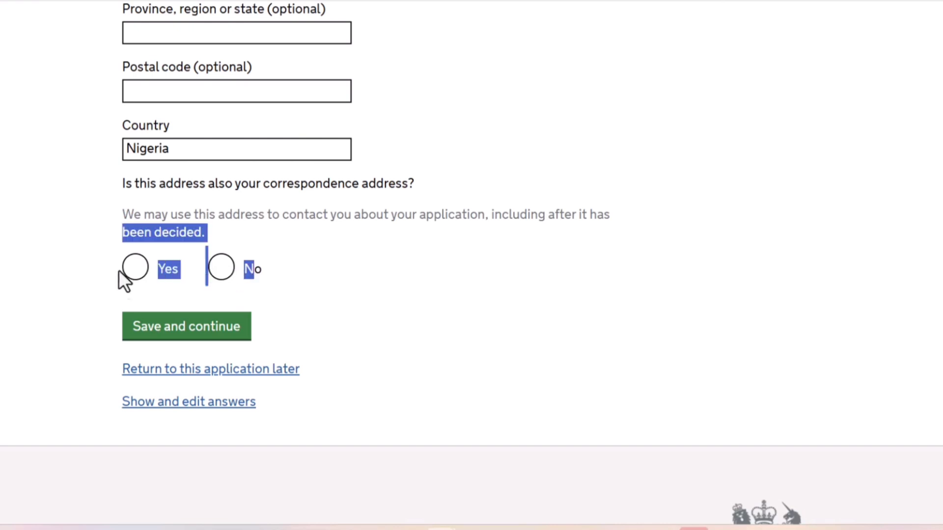
{"action": "left_click", "coordinate": [133, 272]}
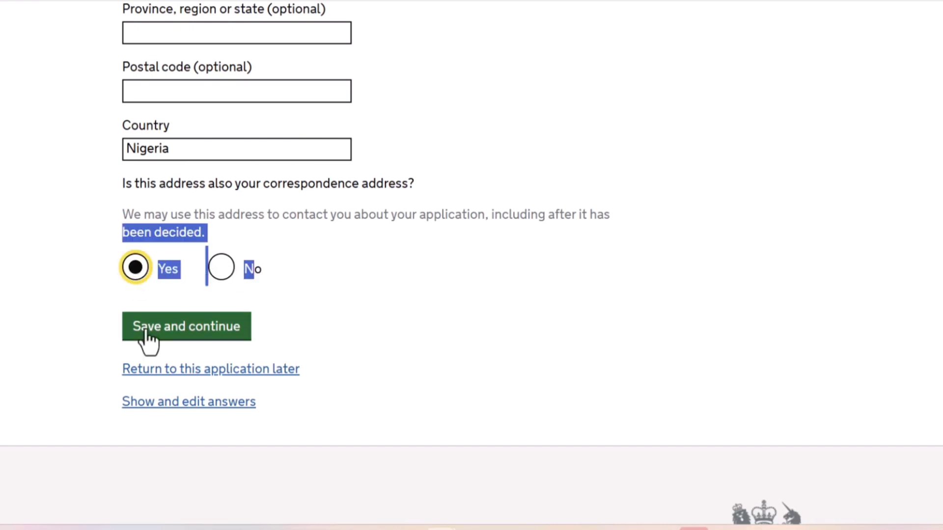
{"action": "left_click", "coordinate": [149, 337]}
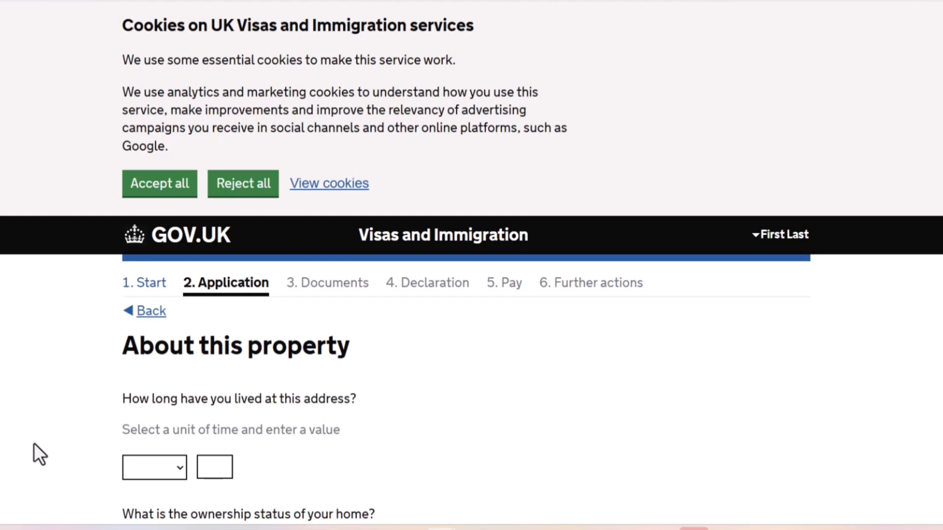
Set the length of time lived at this address to 7 years.
{"action": "scroll", "coordinate": [33, 443], "scroll_direction": "down", "scroll_amount": 4}
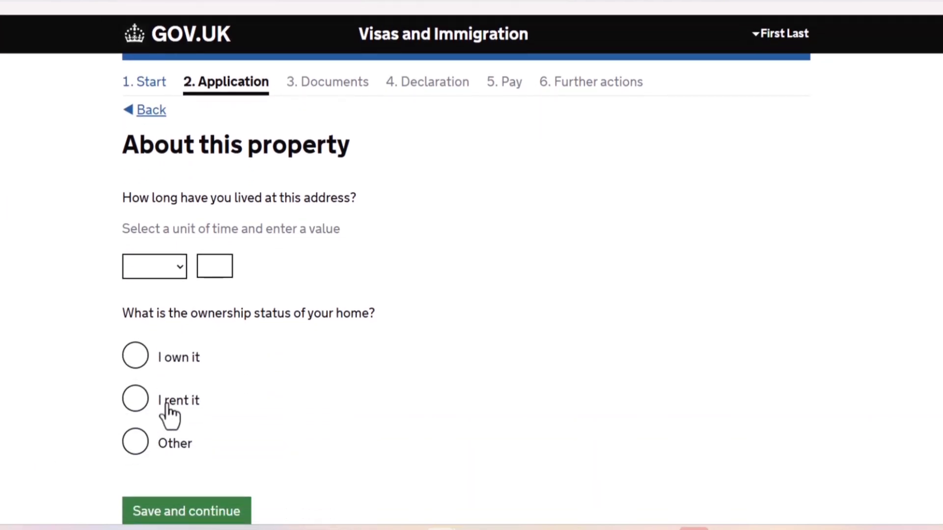
{"action": "left_click", "coordinate": [161, 278]}
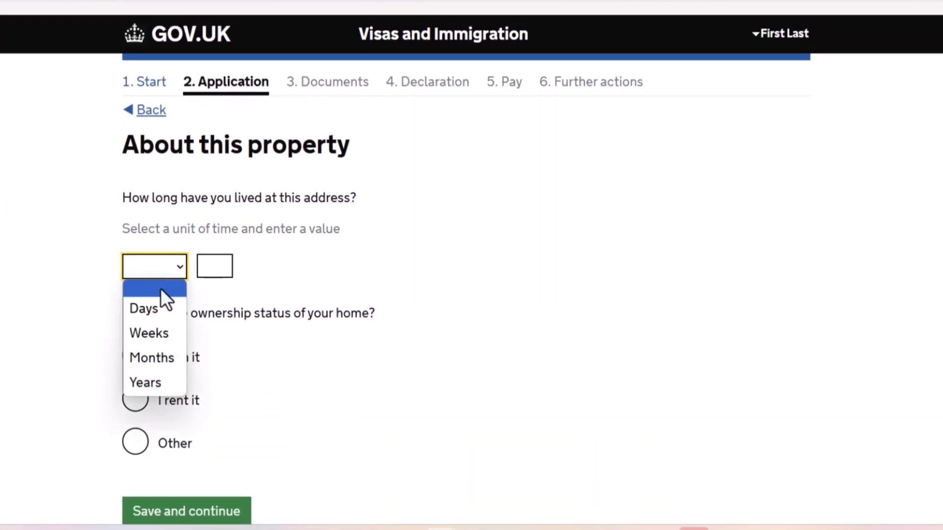
{"action": "left_click", "coordinate": [157, 382]}
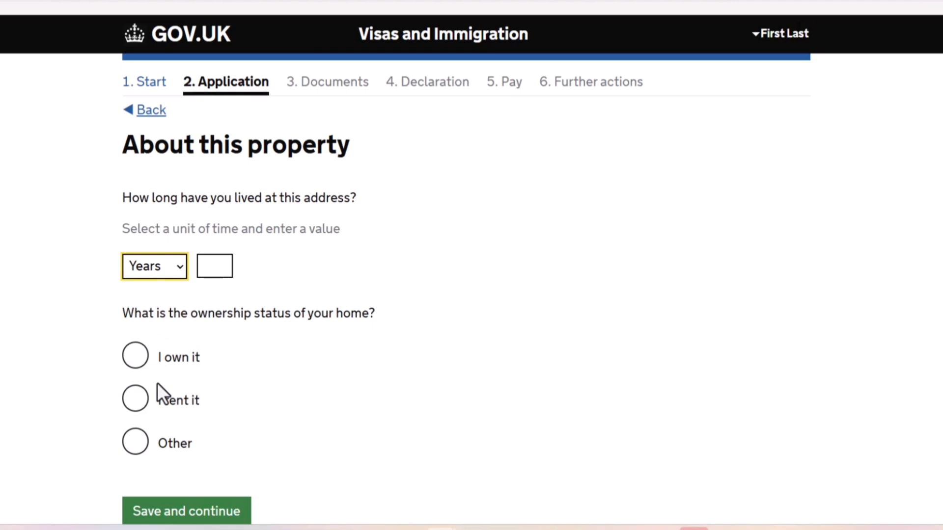
{"action": "left_click", "coordinate": [208, 271]}
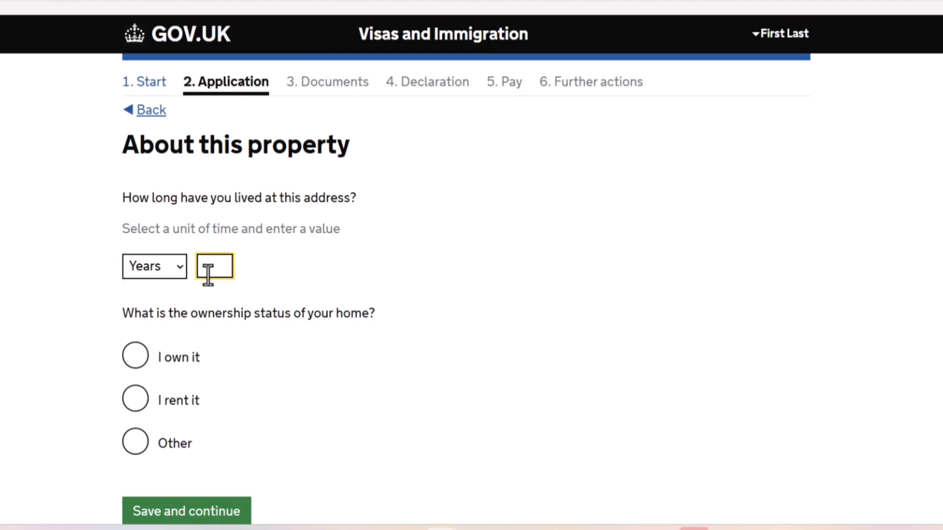
{"action": "type", "text": "7"}
Choose "I rent it" as the ownership status of the home and save the property page.
{"action": "left_click", "coordinate": [160, 403]}
{"action": "left_click", "coordinate": [135, 399]}
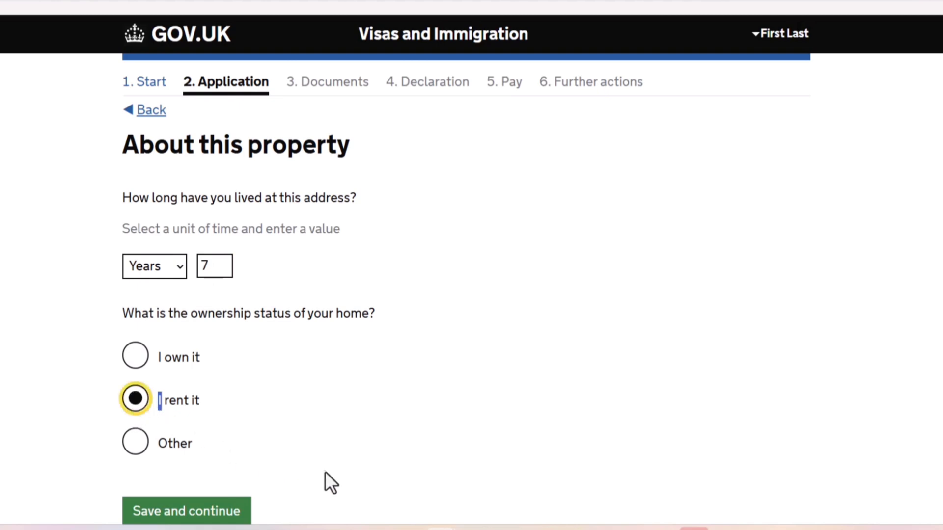
{"action": "left_click", "coordinate": [335, 497]}
{"action": "scroll", "coordinate": [335, 496], "scroll_direction": "down", "scroll_amount": 5}
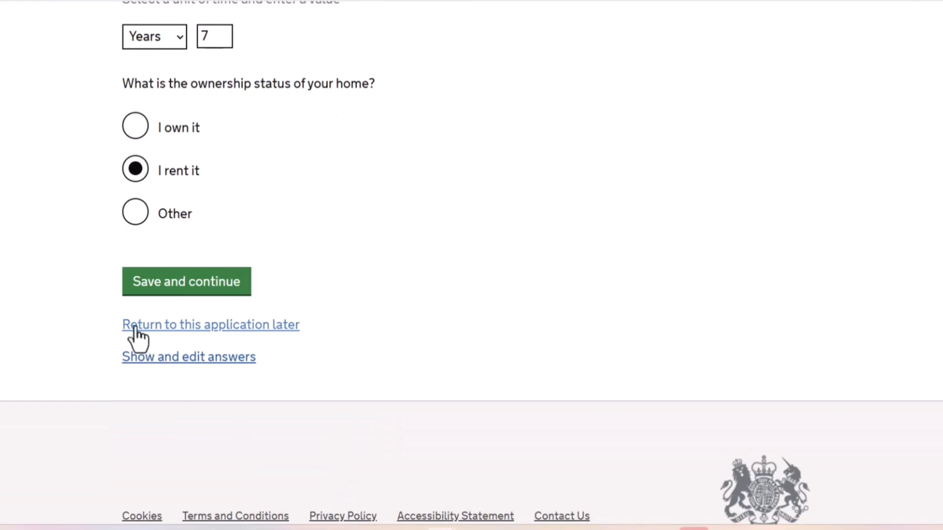
{"action": "left_click", "coordinate": [170, 282]}
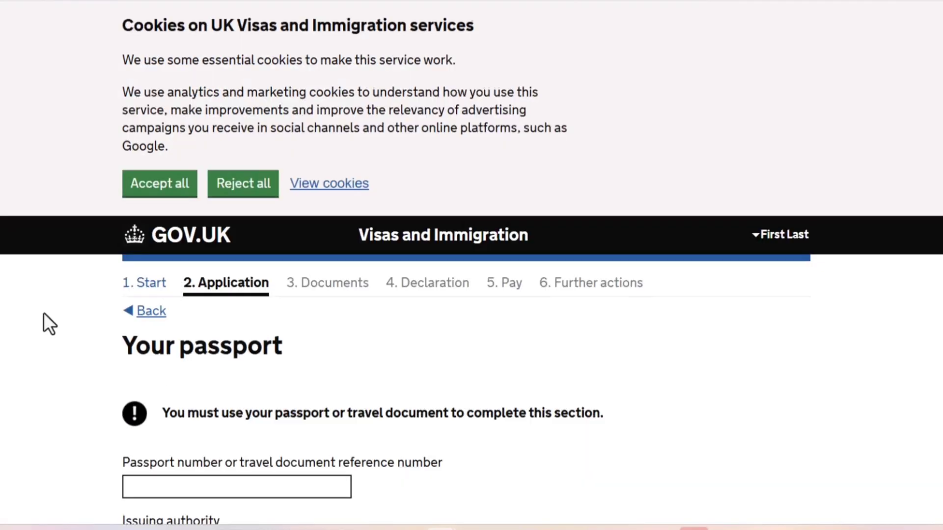
Enter the applicant's passport number and NGA as the passport's issuing authority.
{"action": "scroll", "coordinate": [43, 314], "scroll_direction": "down", "scroll_amount": 5}
{"action": "scroll", "coordinate": [43, 314], "scroll_direction": "down", "scroll_amount": 1}
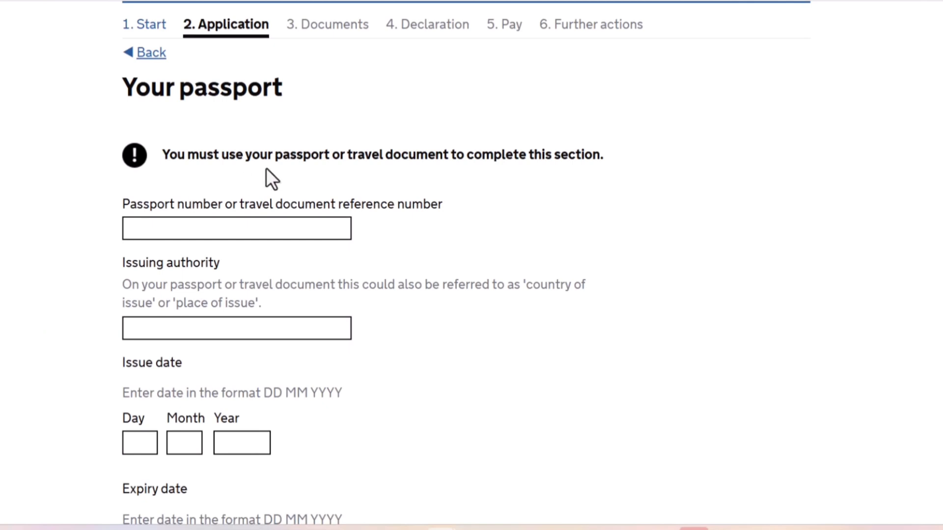
{"action": "left_click", "coordinate": [231, 225]}
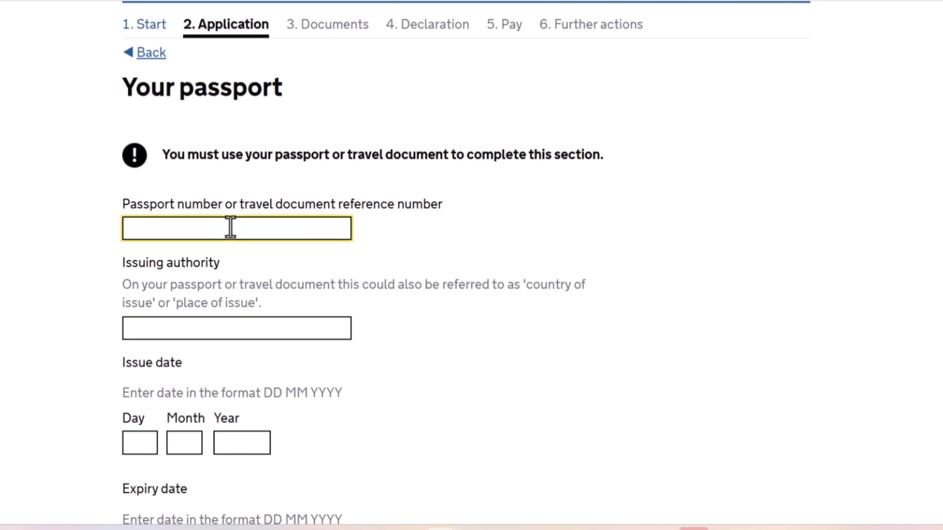
{"action": "type", "text": "B00000000"}
{"action": "key", "text": "Tab"}
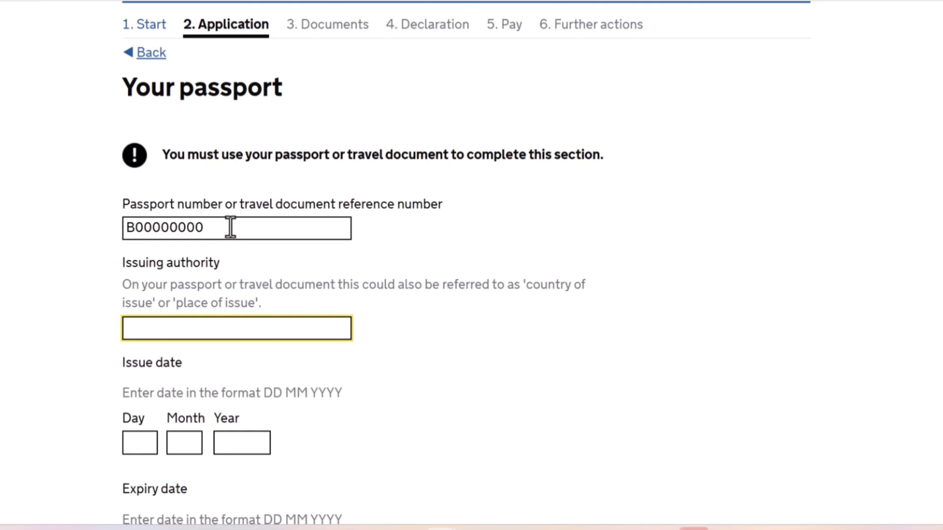
{"action": "type", "text": "NGA"}
Enter 01 22 2021 as the passport's issue date.
{"action": "left_click", "coordinate": [137, 443]}
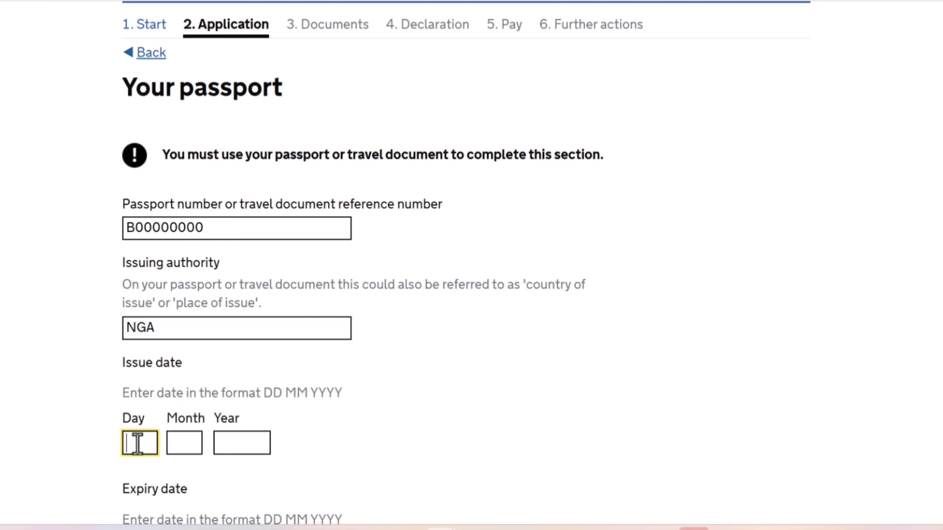
{"action": "type", "text": "01"}
{"action": "key", "text": "Tab"}
{"action": "type", "text": "22"}
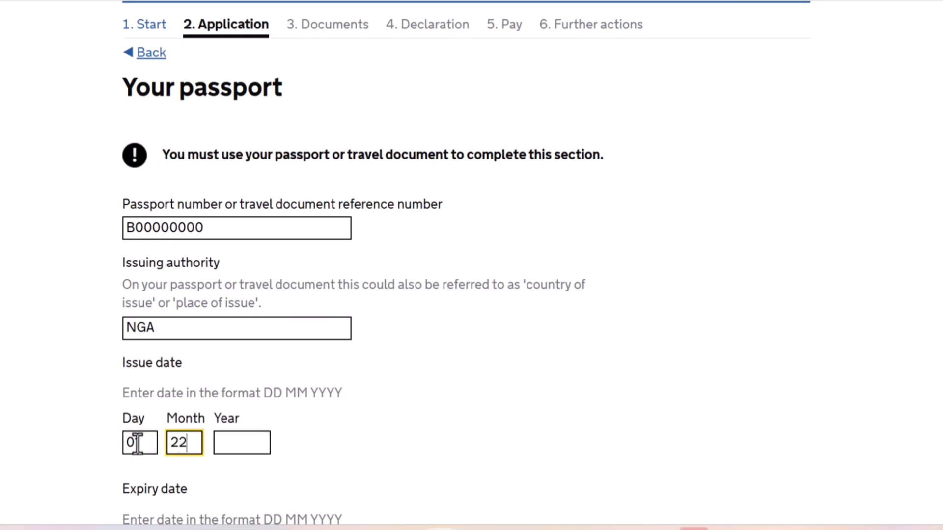
{"action": "key", "text": "Tab"}
{"action": "type", "text": "2021"}
{"action": "key", "text": "Tab"}
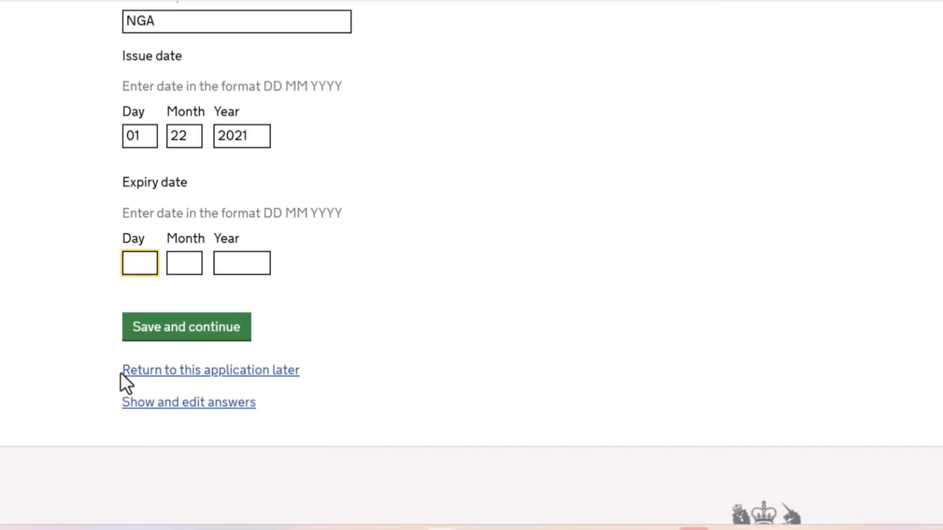
Correct the passport's issue date to day 02 and month 12.
{"action": "type", "text": "0"}
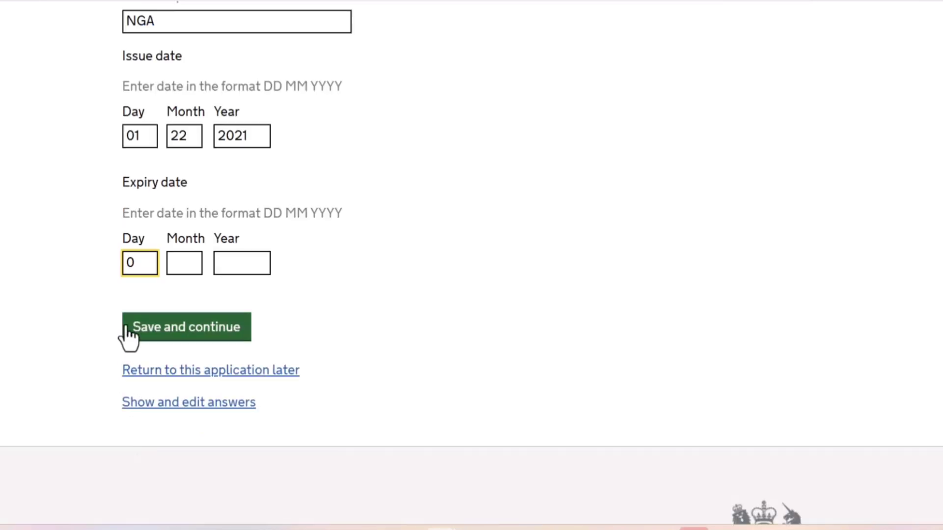
{"action": "key", "text": "BackSpace"}
{"action": "type", "text": "2"}
{"action": "key", "text": "BackSpace"}
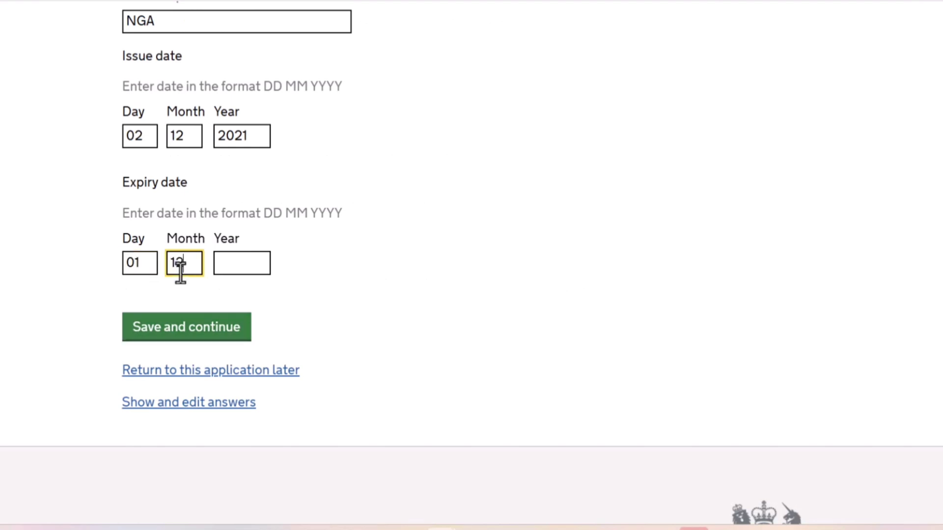
Set the passport's expiry date to 01 12 2026 and save the passport page.
{"action": "left_click", "coordinate": [239, 269]}
{"action": "type", "text": "2"}
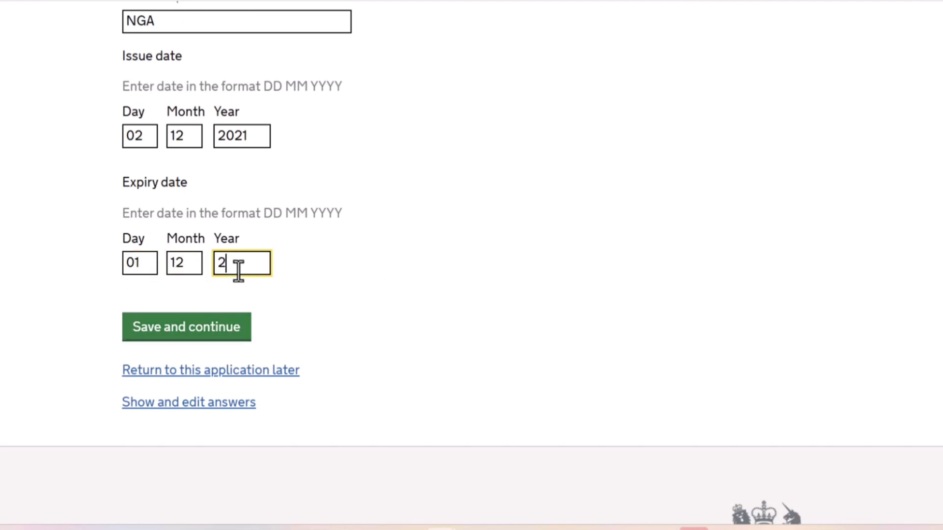
{"action": "type", "text": "026"}
{"action": "left_click", "coordinate": [213, 338]}
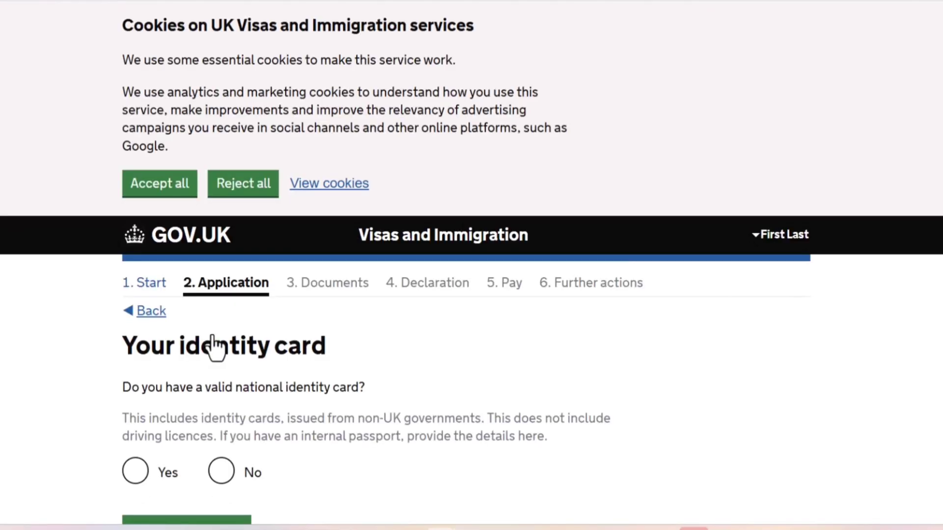
Answer Yes to having a valid national identity card and enter the identity card number.
{"action": "left_click", "coordinate": [135, 481]}
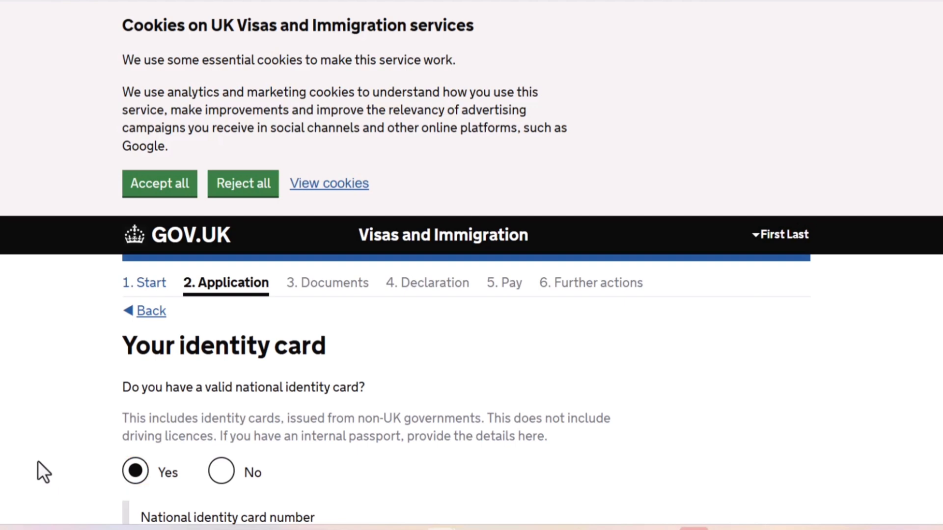
{"action": "scroll", "coordinate": [37, 472], "scroll_direction": "down", "scroll_amount": 2}
{"action": "scroll", "coordinate": [38, 462], "scroll_direction": "down", "scroll_amount": 5}
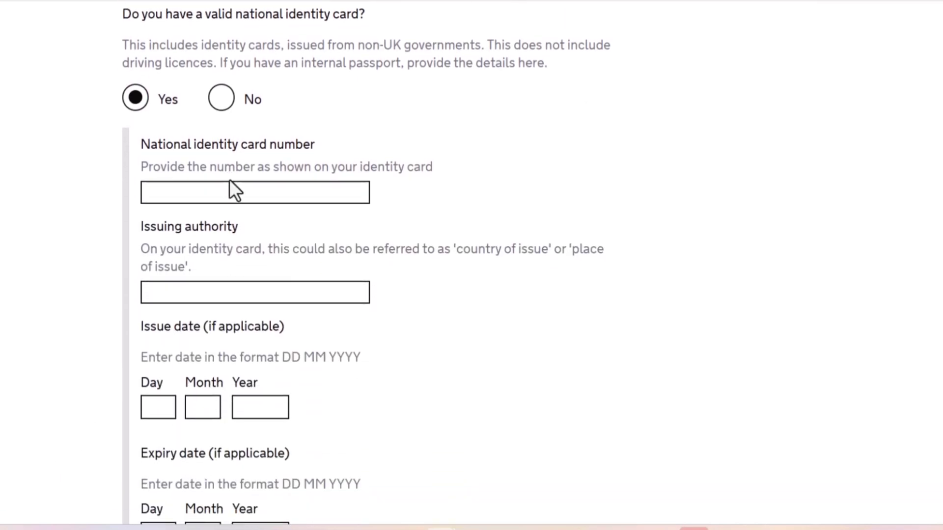
{"action": "left_click", "coordinate": [219, 189]}
{"action": "type", "text": "0"}
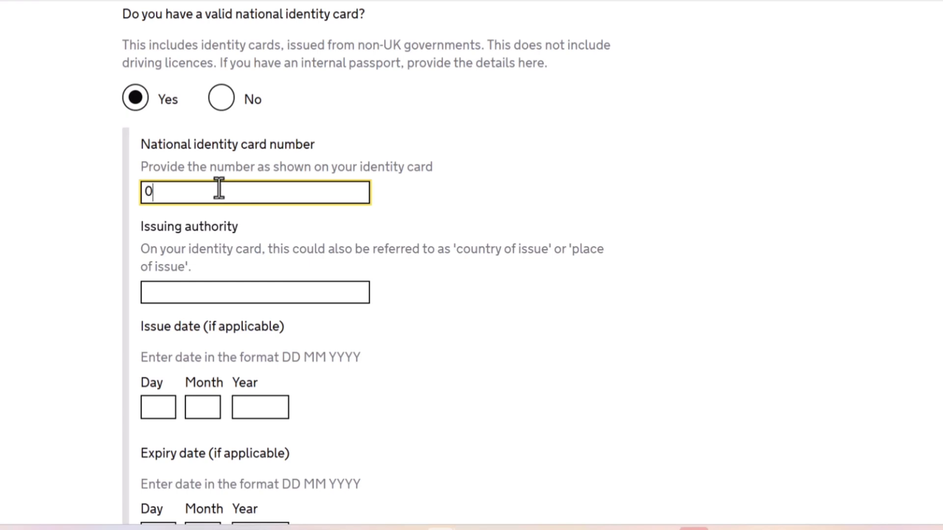
{"action": "type", "text": "0000000"}
{"action": "key", "text": "Tab"}
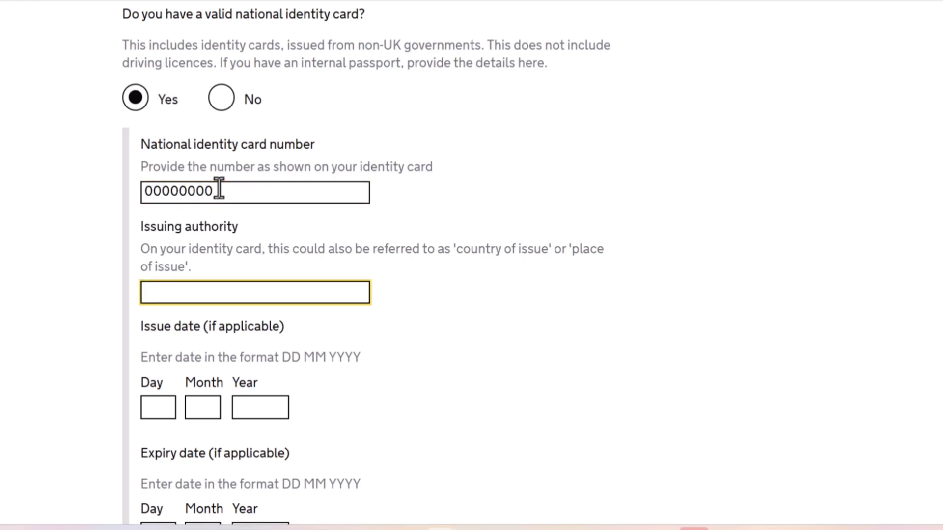
Enter NGA as the identity card's issuing authority and save with the issue and expiry dates left blank.
{"action": "type", "text": "NGA"}
{"action": "left_click", "coordinate": [455, 414]}
{"action": "scroll", "coordinate": [455, 414], "scroll_direction": "down", "scroll_amount": 5}
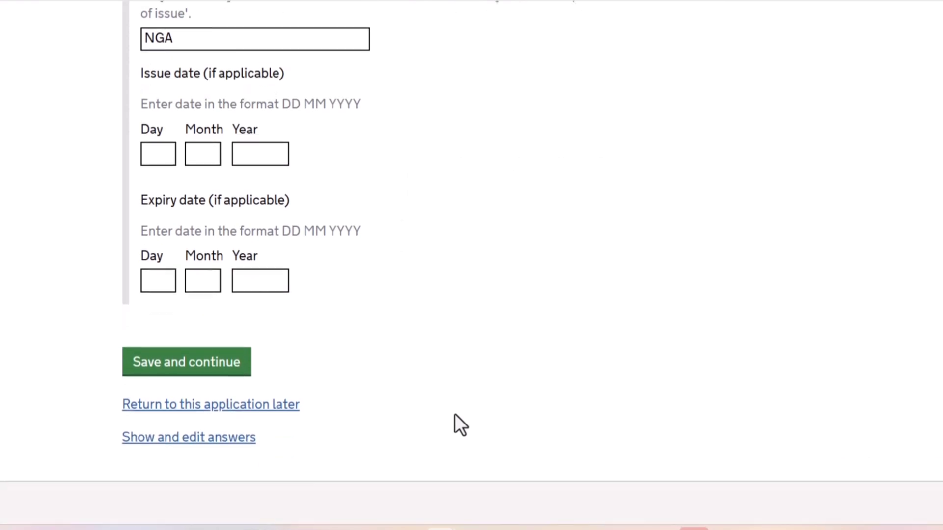
{"action": "left_click", "coordinate": [233, 368]}
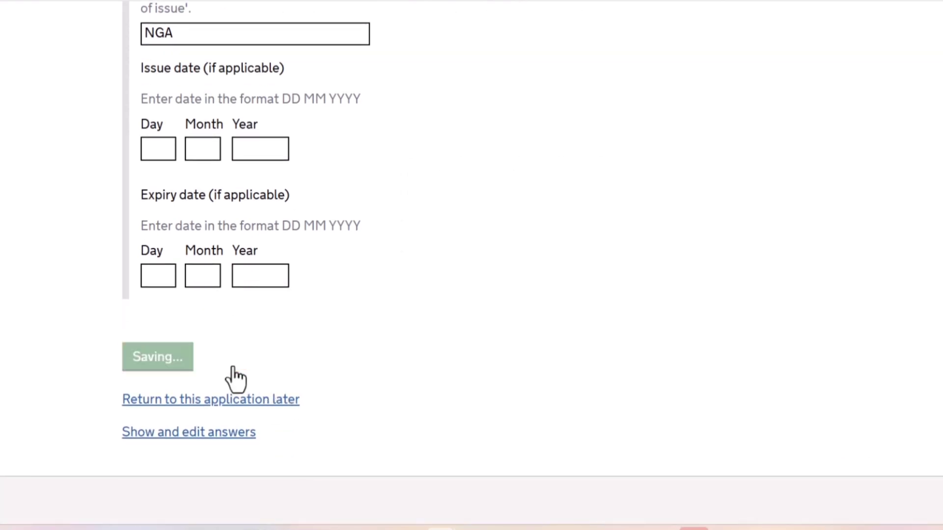
Set both the country of nationality and the country of birth to Nigeria.
{"action": "scroll", "coordinate": [235, 378], "scroll_direction": "down", "scroll_amount": 6}
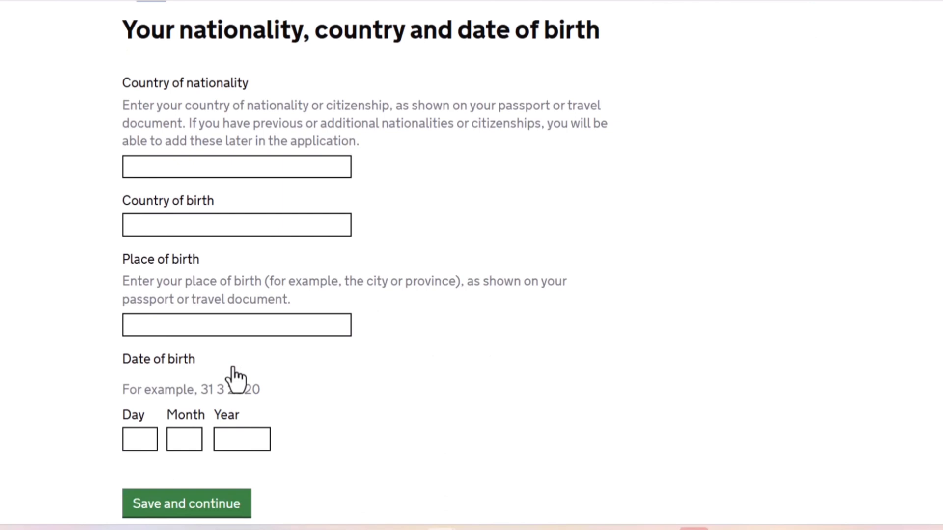
{"action": "left_click", "coordinate": [221, 165]}
{"action": "type", "text": "nig"}
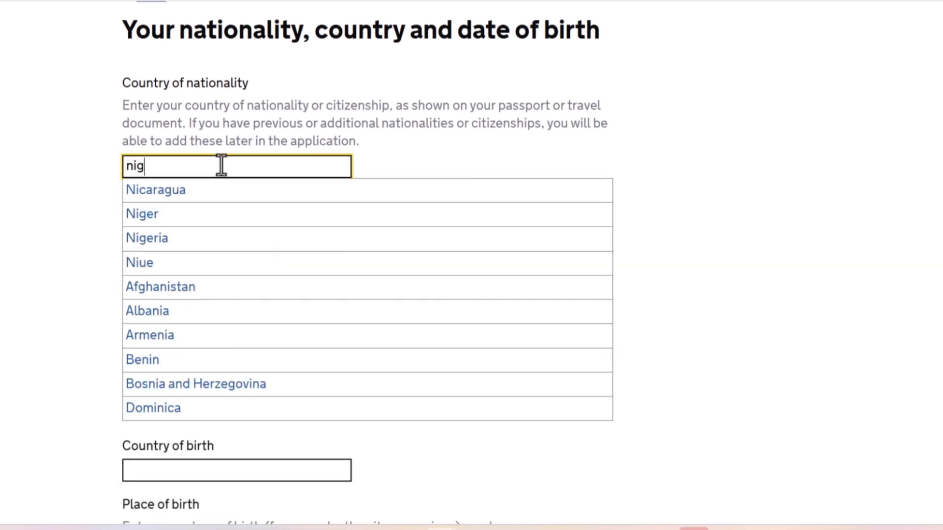
{"action": "left_click", "coordinate": [196, 212]}
{"action": "left_click", "coordinate": [191, 227]}
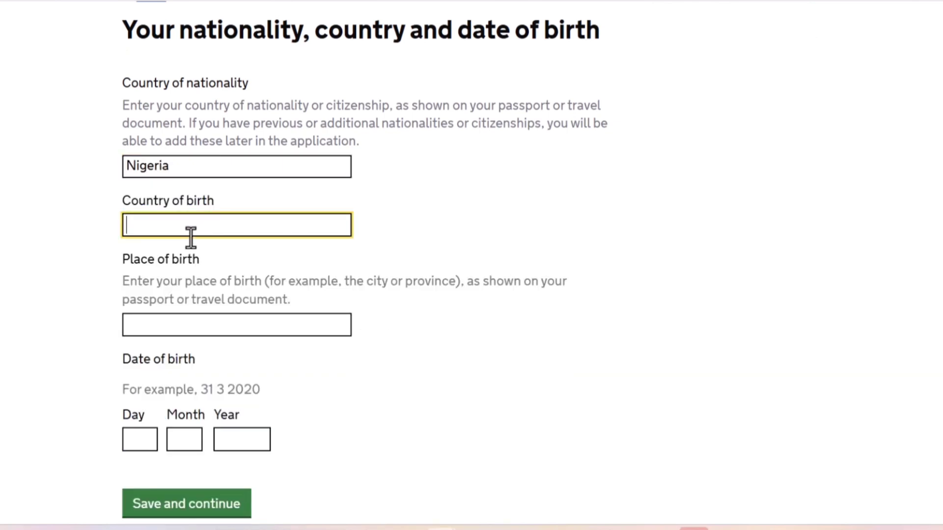
{"action": "type", "text": "nig"}
{"action": "left_click", "coordinate": [171, 274]}
Enter Enugu as the place of birth, with a capital E and no stray characters.
{"action": "left_click", "coordinate": [175, 335]}
{"action": "type", "text": "\\"}
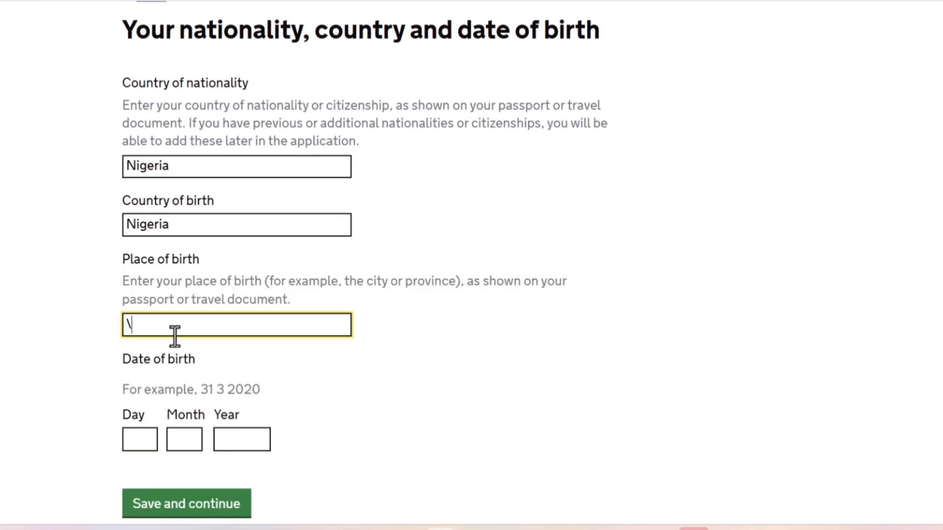
{"action": "type", "text": "enugu"}
{"action": "key", "text": "Left"}
{"action": "key", "text": "Left"}
{"action": "key", "text": "Left"}
{"action": "key", "text": "Left"}
{"action": "key", "text": "BackSpace"}
{"action": "key", "text": "BackSpace"}
{"action": "type", "text": "E"}
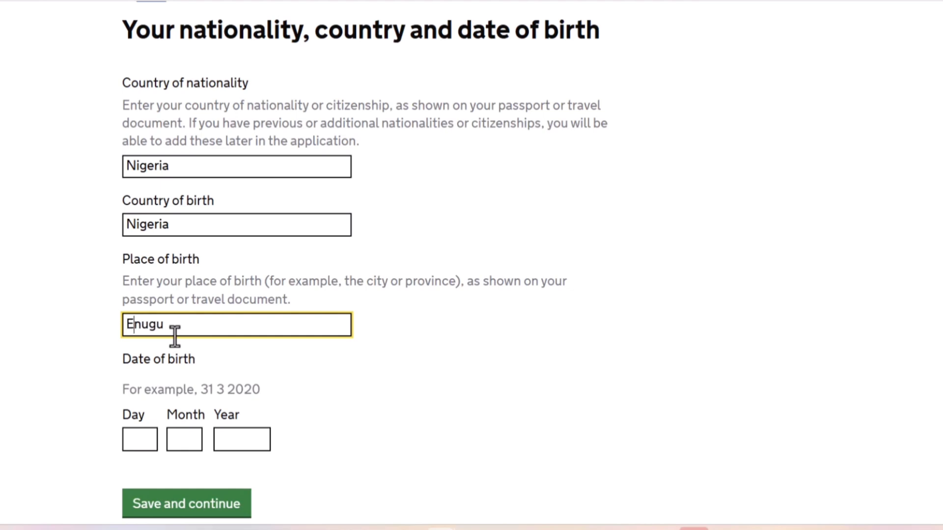
Enter the applicant's date of birth and save the nationality and birth details.
{"action": "left_click", "coordinate": [138, 439]}
{"action": "type", "text": "01"}
{"action": "key", "text": "Tab"}
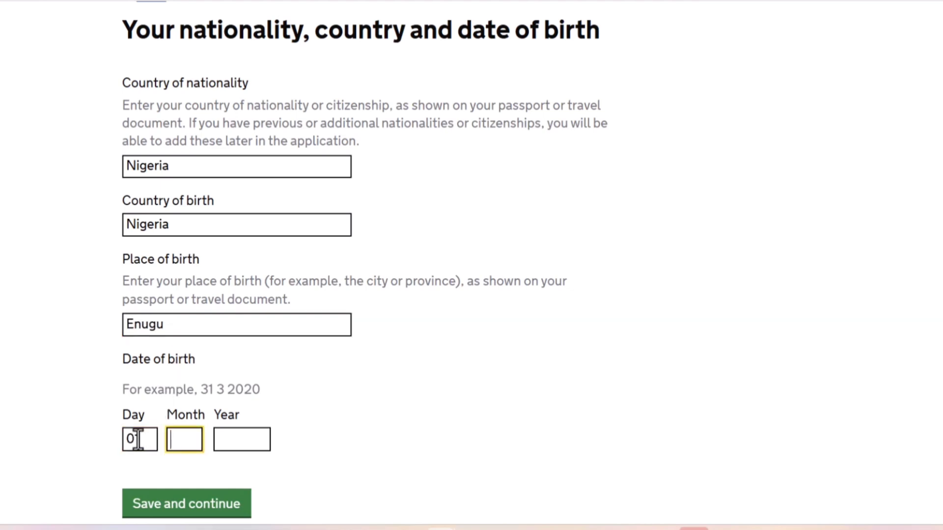
{"action": "type", "text": "02"}
{"action": "key", "text": "Tab"}
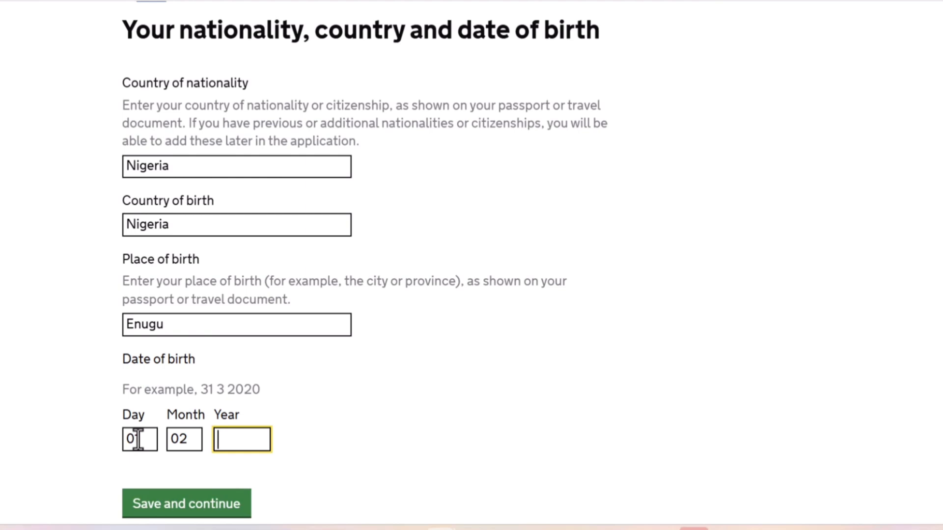
{"action": "type", "text": "1980"}
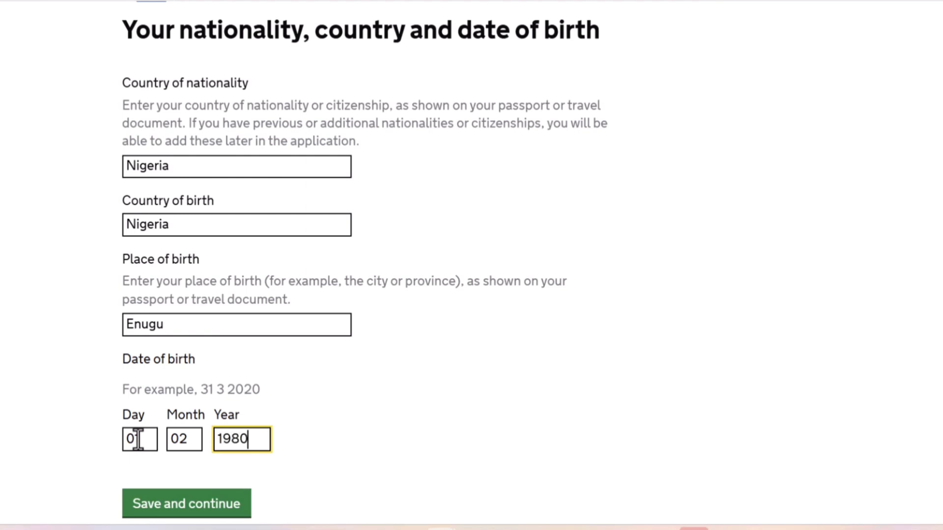
{"action": "left_click", "coordinate": [156, 510]}
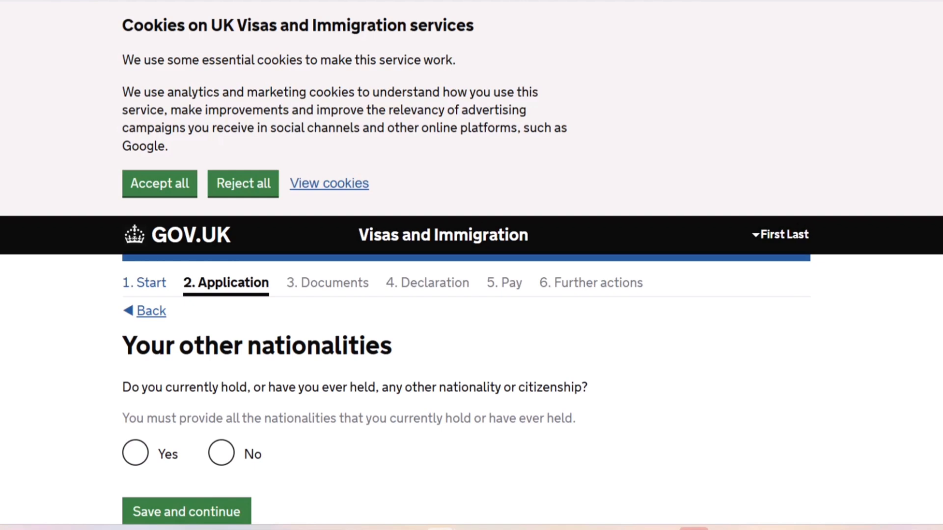
Answer No to holding or ever having held any other nationality, and save to reach the spoken language question.
{"action": "left_click", "coordinate": [236, 461]}
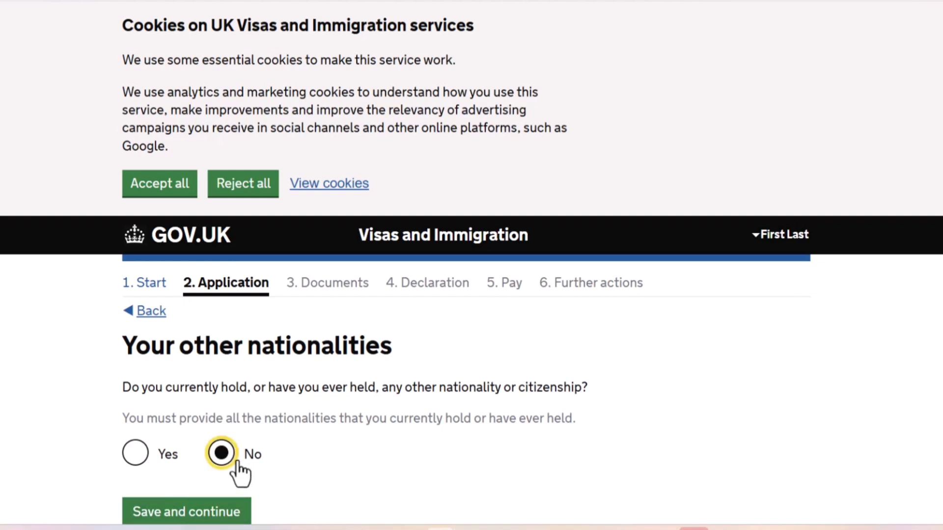
{"action": "left_click", "coordinate": [185, 513]}
{"action": "scroll", "coordinate": [186, 523], "scroll_direction": "down", "scroll_amount": 7}
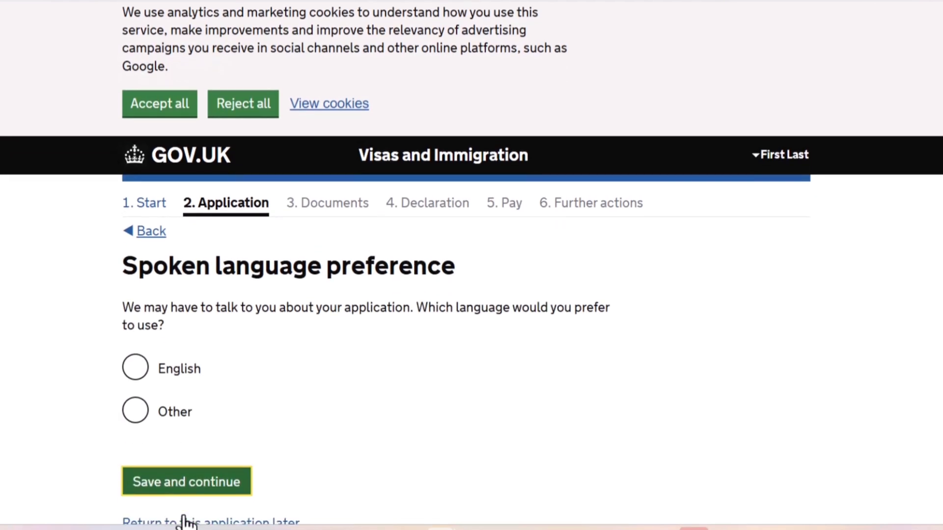
{"action": "scroll", "coordinate": [164, 230], "scroll_direction": "up", "scroll_amount": 1}
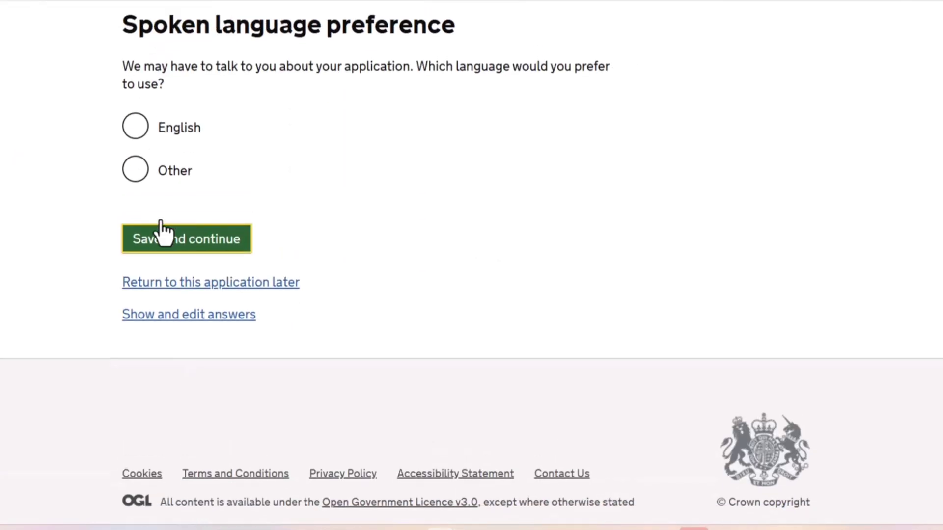
Save English as the preferred spoken language and Yes for having passed a professional body's accepted English language assessment.
{"action": "left_click", "coordinate": [137, 167]}
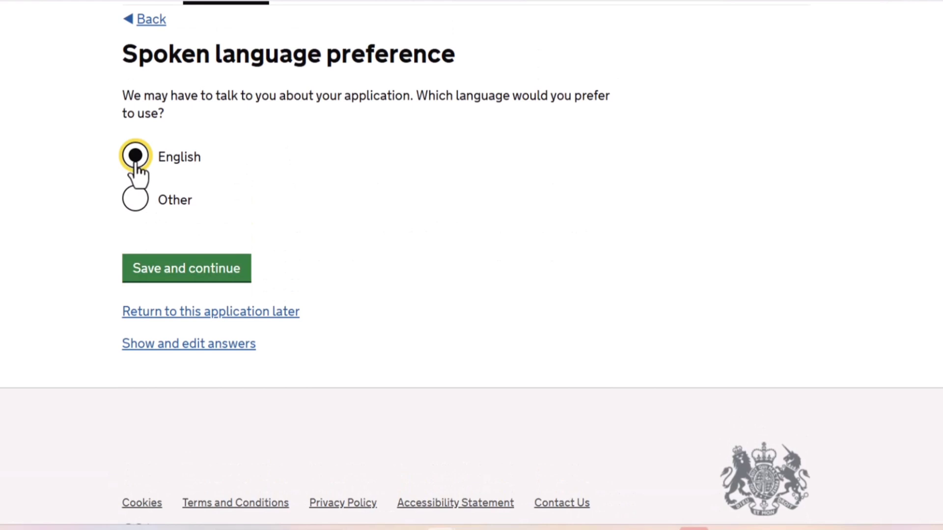
{"action": "left_click", "coordinate": [172, 273]}
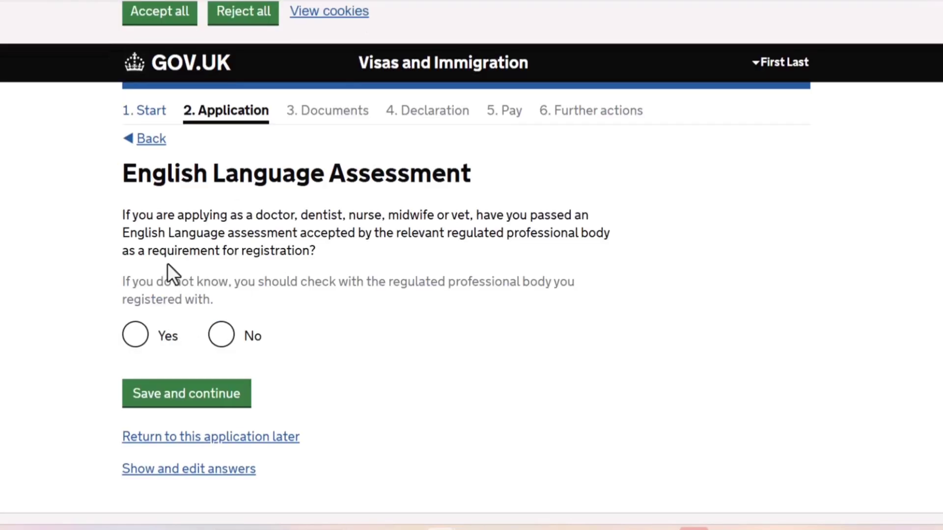
{"action": "left_click_drag", "start_coordinate": [166, 263], "coordinate": [46, 308]}
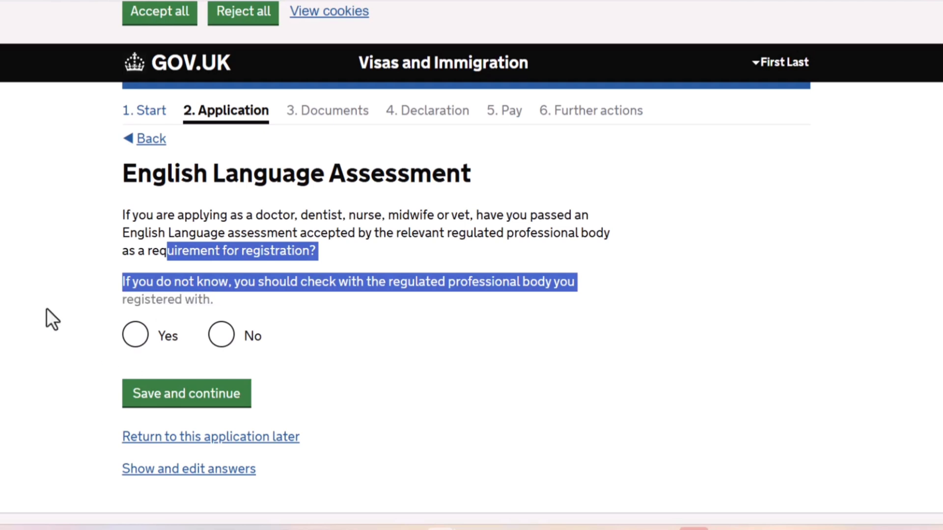
{"action": "left_click", "coordinate": [47, 308]}
{"action": "left_click", "coordinate": [135, 336]}
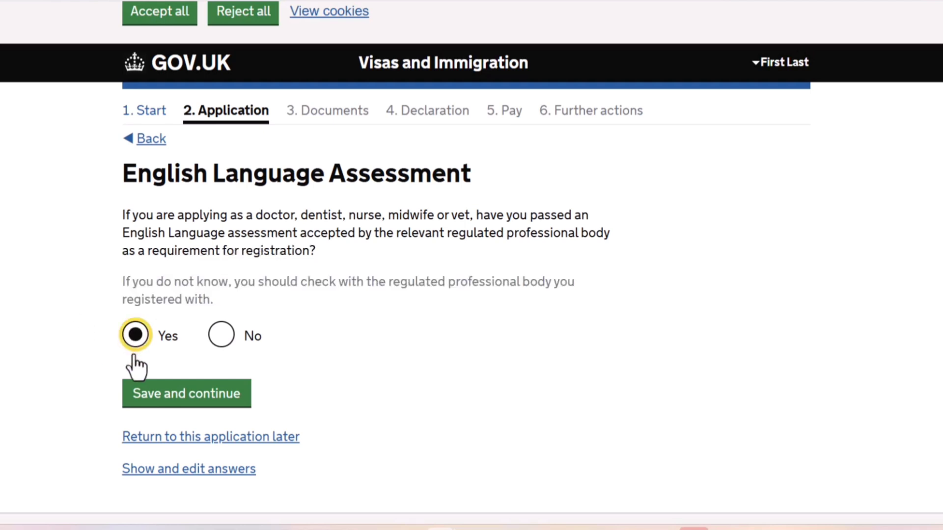
{"action": "left_click", "coordinate": [149, 405]}
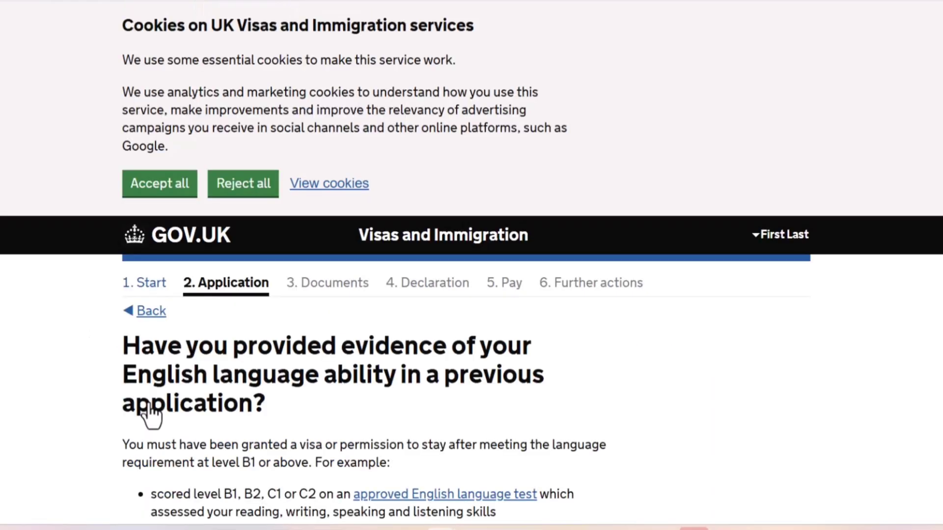
Answer No to previously provided English language evidence and No to an English qualification from a UK school, saving each answer.
{"action": "scroll", "coordinate": [149, 402], "scroll_direction": "down", "scroll_amount": 3}
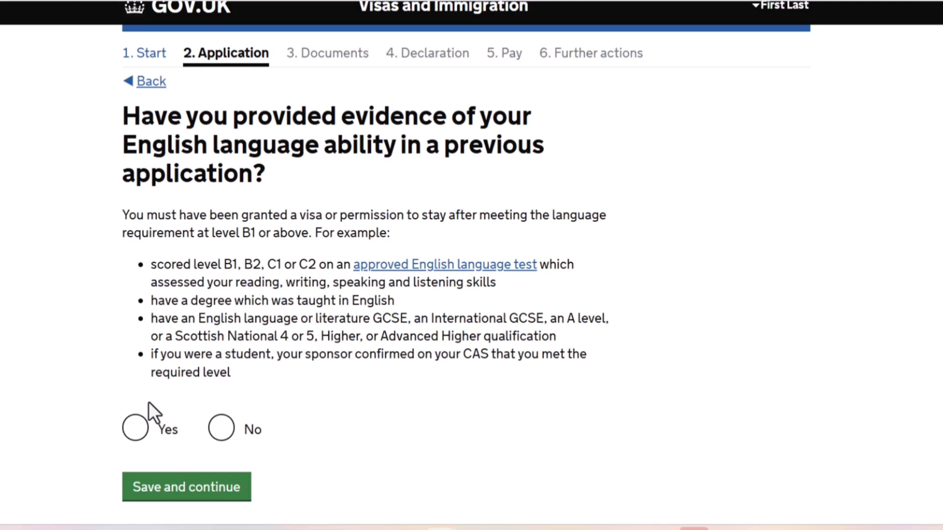
{"action": "left_click", "coordinate": [212, 430]}
{"action": "left_click", "coordinate": [202, 500]}
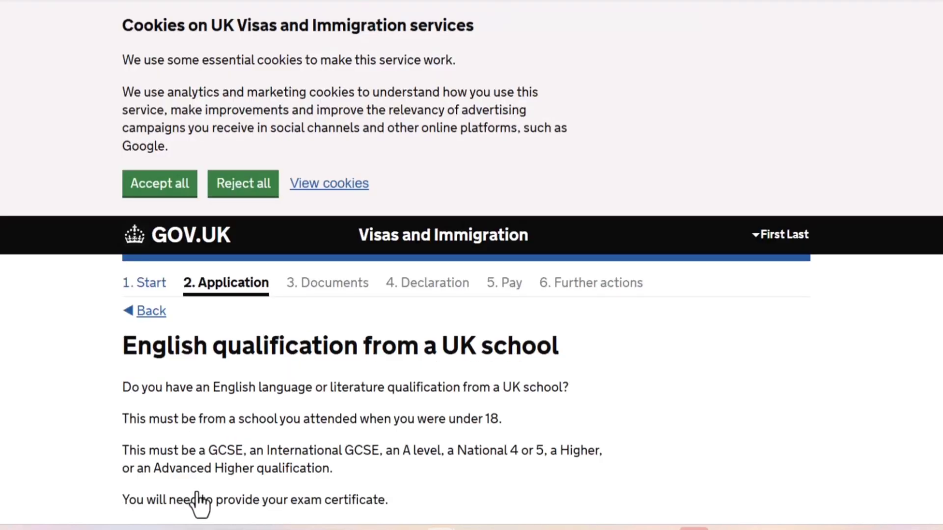
{"action": "scroll", "coordinate": [199, 504], "scroll_direction": "down", "scroll_amount": 5}
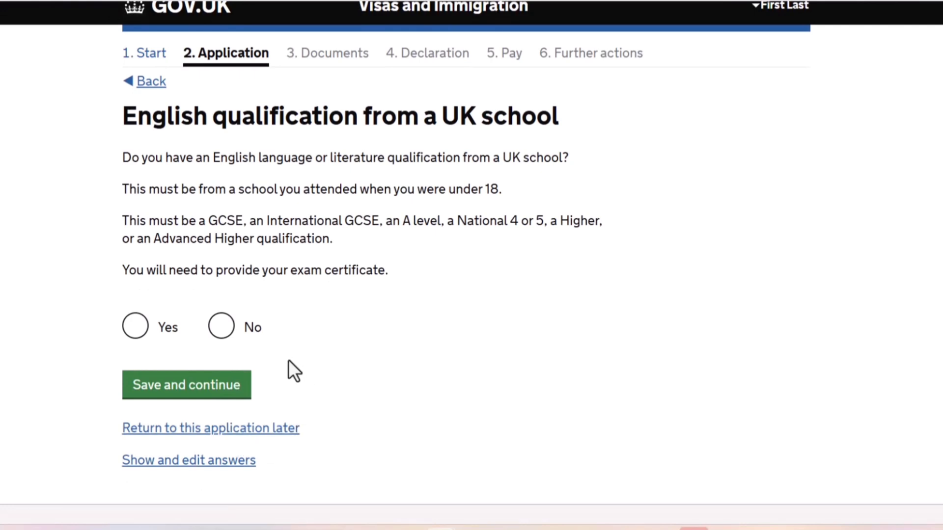
{"action": "left_click", "coordinate": [222, 336]}
{"action": "left_click", "coordinate": [192, 393]}
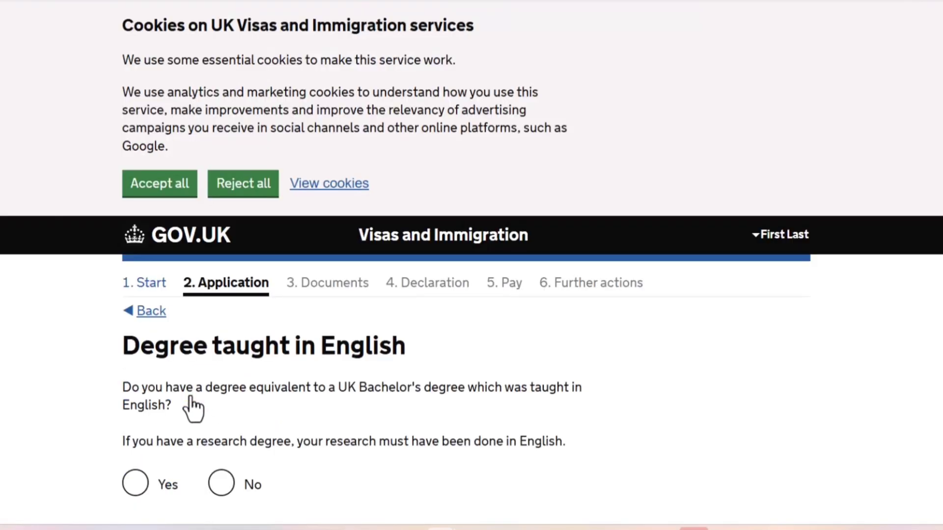
Answer Yes to having a degree taught in English, set its country to Nigeria, and save.
{"action": "scroll", "coordinate": [193, 409], "scroll_direction": "down", "scroll_amount": 3}
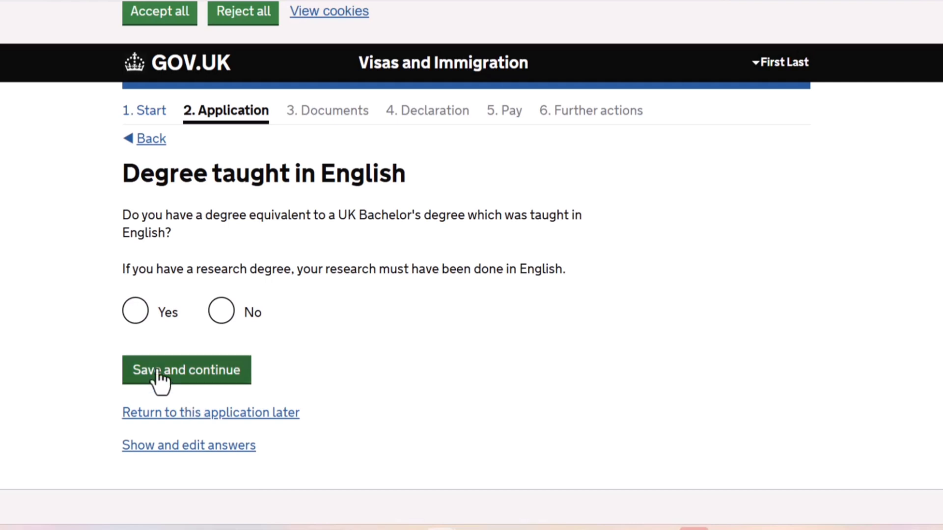
{"action": "left_click", "coordinate": [126, 316]}
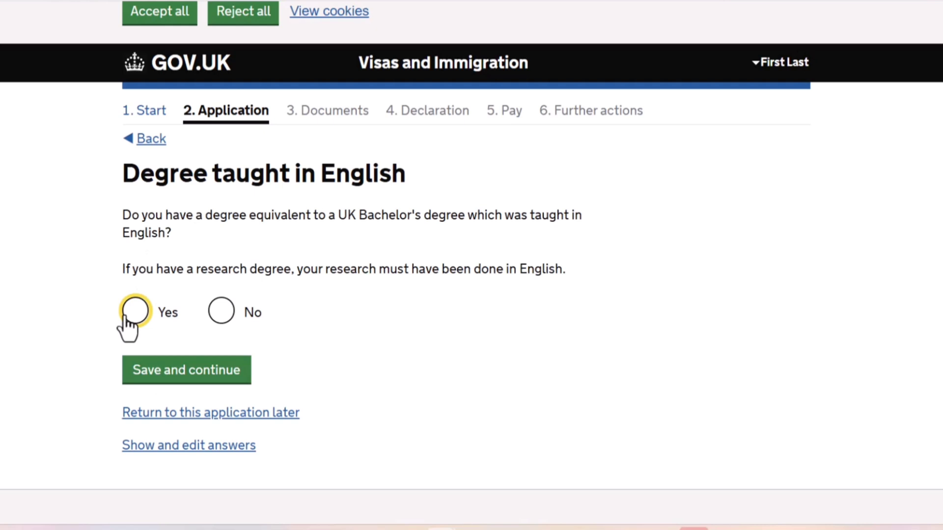
{"action": "left_click", "coordinate": [204, 379]}
{"action": "type", "text": "ni"}
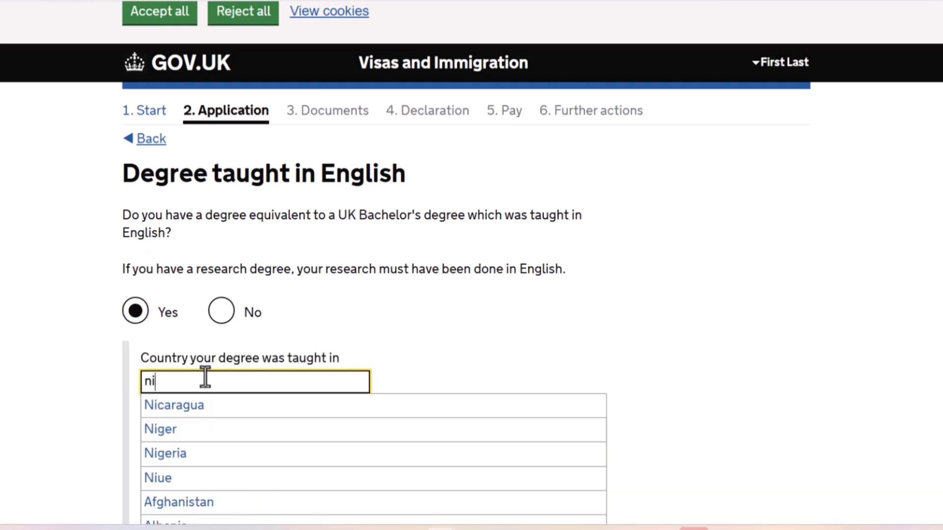
{"action": "left_click", "coordinate": [176, 450]}
{"action": "left_click", "coordinate": [177, 459]}
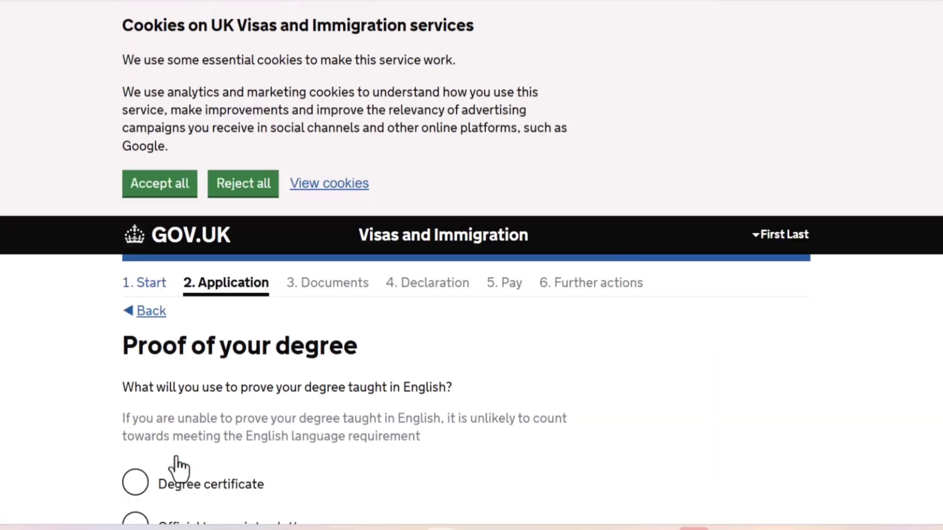
Choose Degree certificate as the proof of the degree taught in English and save.
{"action": "scroll", "coordinate": [176, 457], "scroll_direction": "down", "scroll_amount": 5}
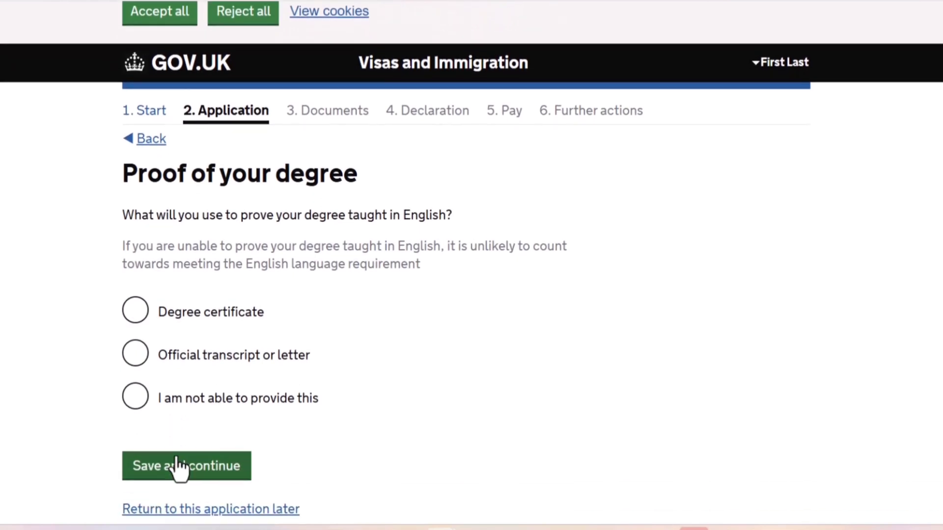
{"action": "left_click", "coordinate": [163, 266]}
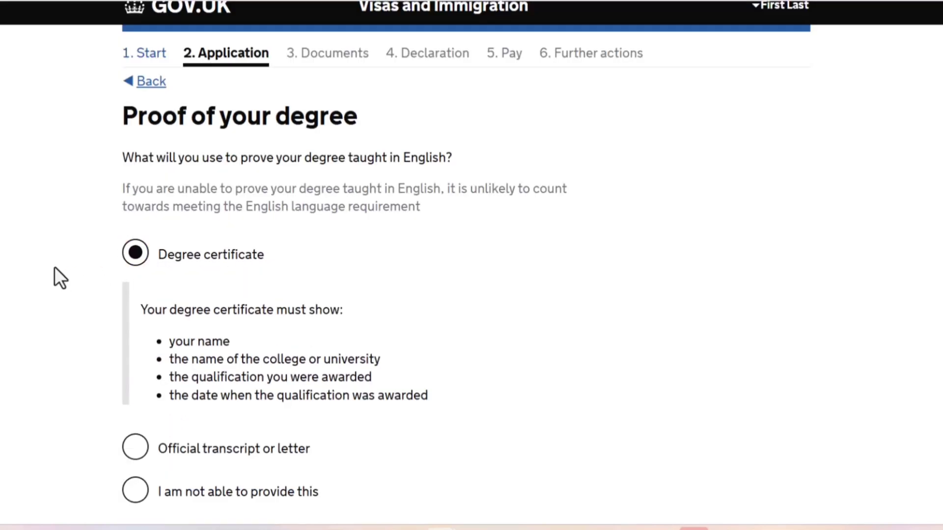
{"action": "scroll", "coordinate": [54, 267], "scroll_direction": "down", "scroll_amount": 2}
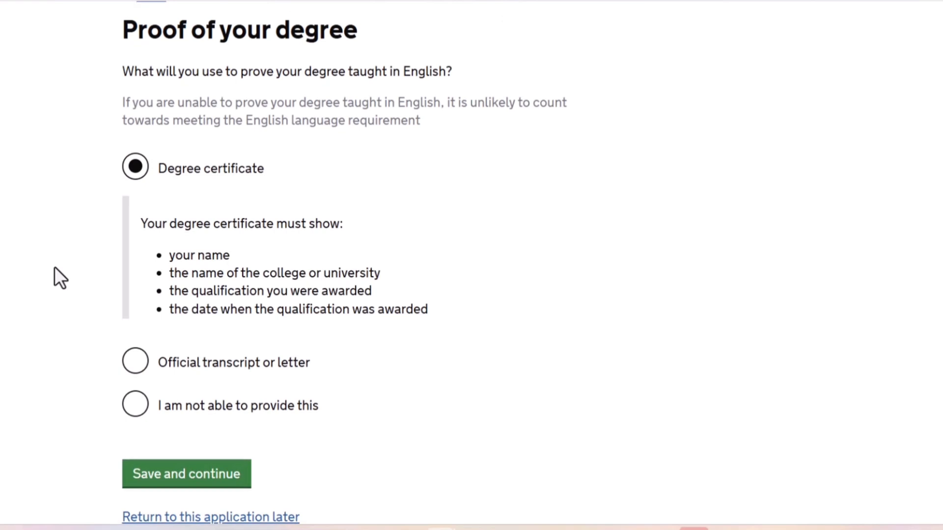
{"action": "scroll", "coordinate": [54, 268], "scroll_direction": "down", "scroll_amount": 1}
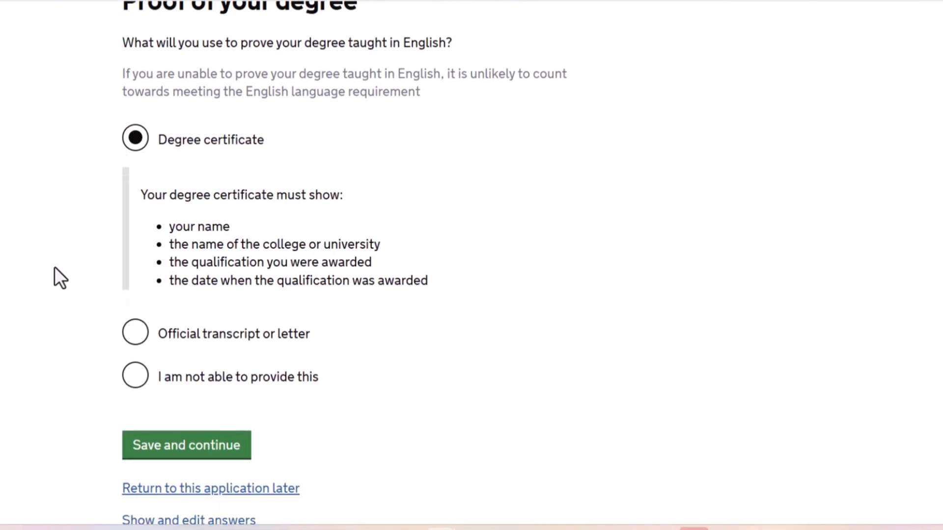
{"action": "scroll", "coordinate": [54, 267], "scroll_direction": "down", "scroll_amount": 1}
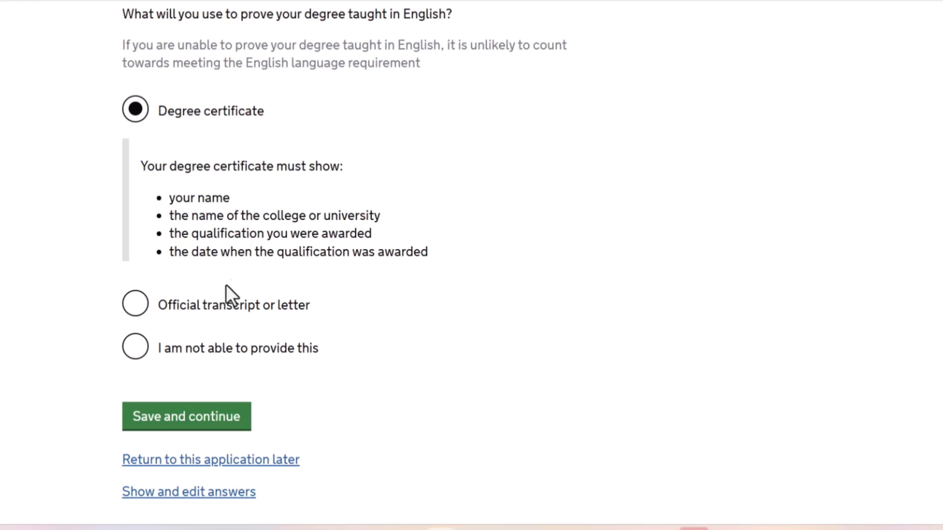
{"action": "left_click", "coordinate": [186, 407]}
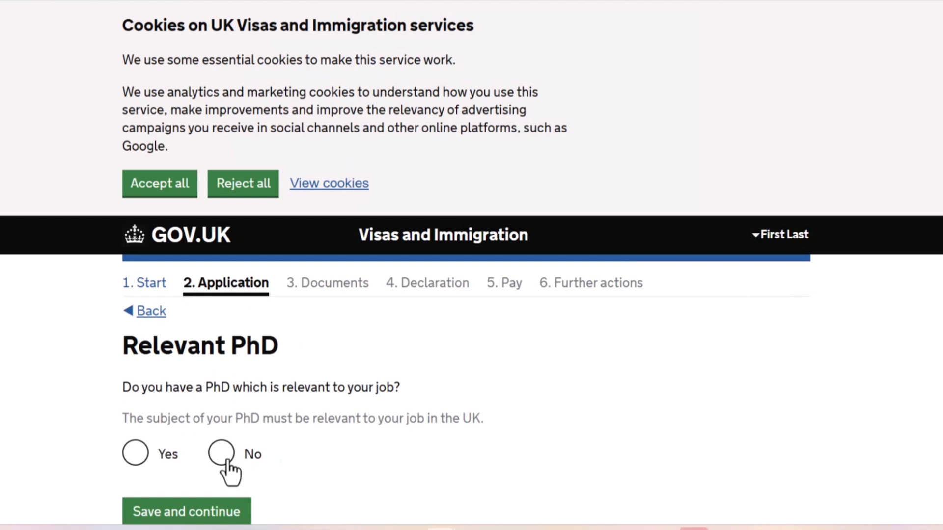
Answer No to having a PhD relevant to the job and save.
{"action": "left_click", "coordinate": [227, 460]}
{"action": "key", "text": "Down"}
{"action": "key", "text": "Down"}
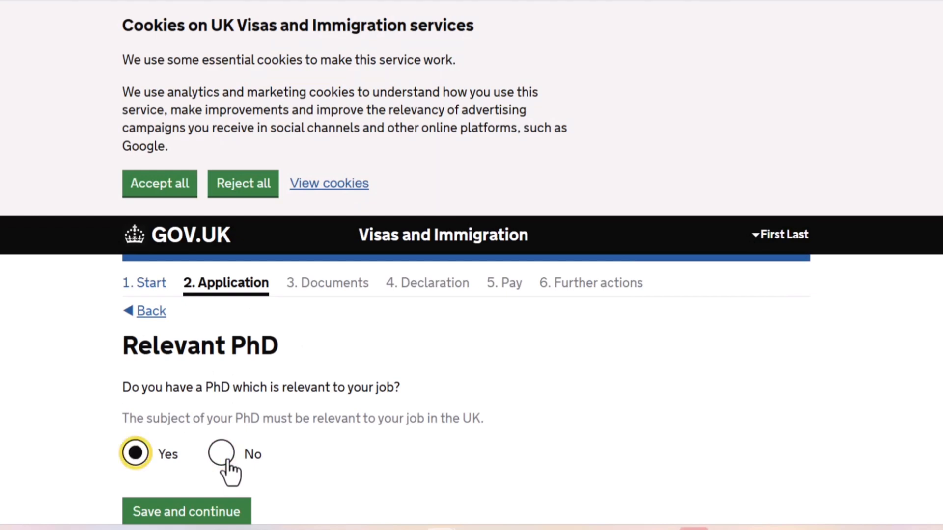
{"action": "left_click", "coordinate": [246, 512]}
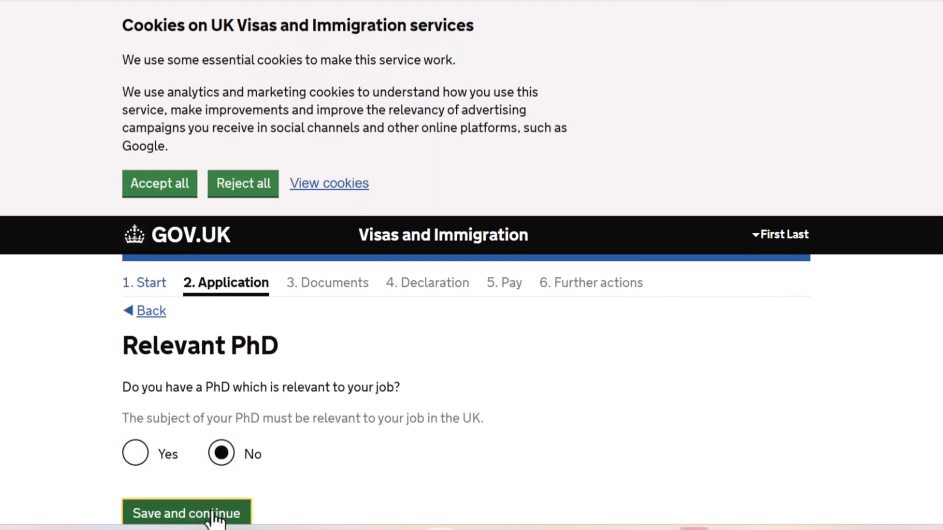
Enter the current partner's given names and family name.
{"action": "scroll", "coordinate": [215, 519], "scroll_direction": "down", "scroll_amount": 5}
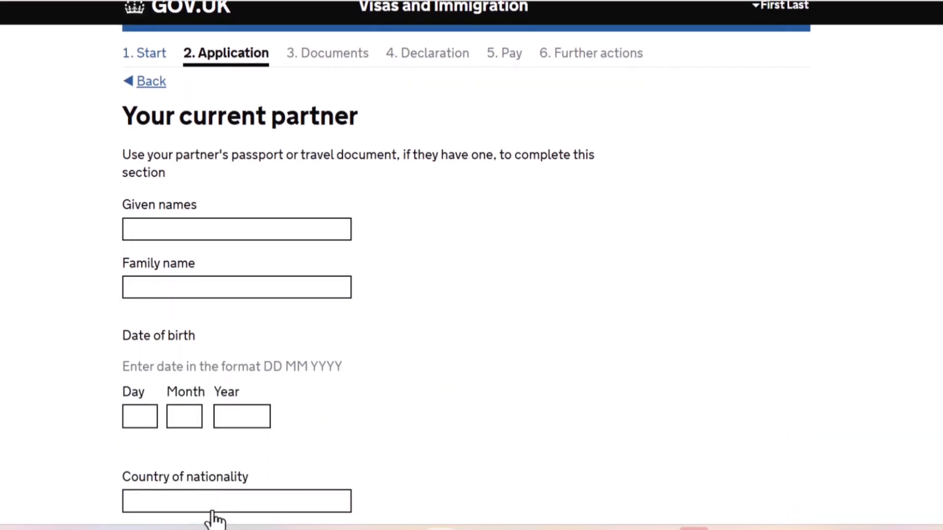
{"action": "scroll", "coordinate": [215, 520], "scroll_direction": "down", "scroll_amount": 1}
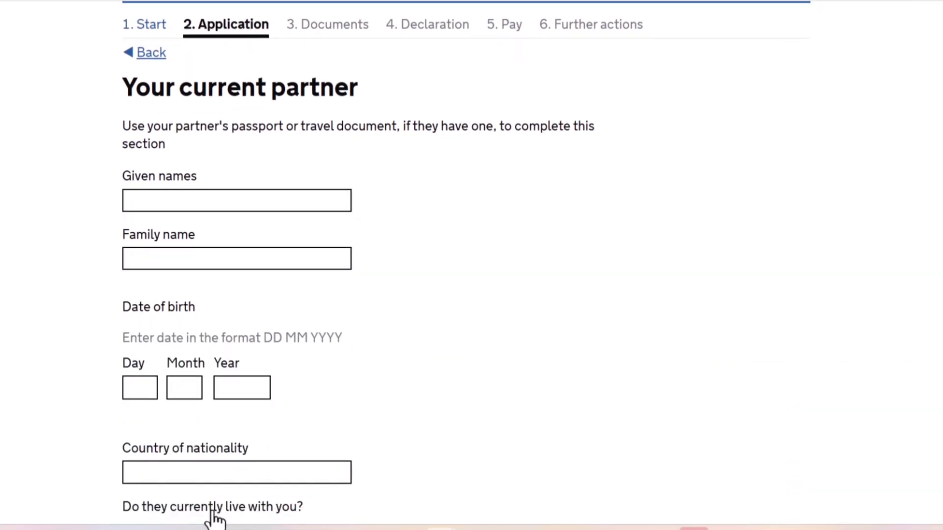
{"action": "left_click", "coordinate": [244, 200]}
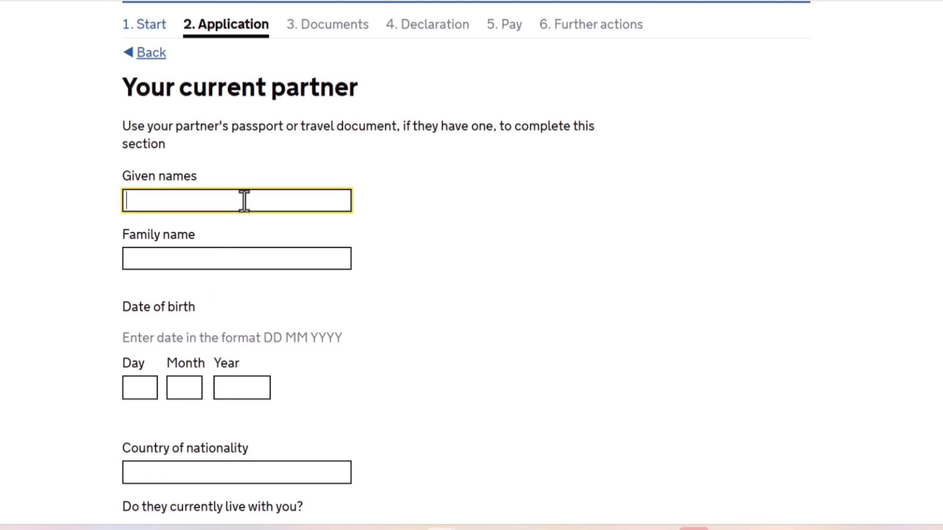
{"action": "type", "text": "wife"}
{"action": "key", "text": "Tab"}
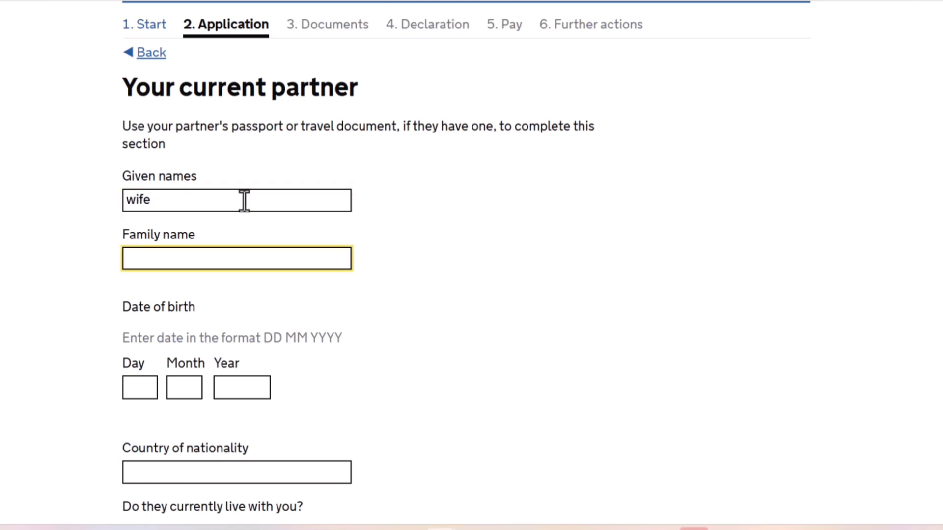
{"action": "type", "text": "last"}
{"action": "key", "text": "Tab"}
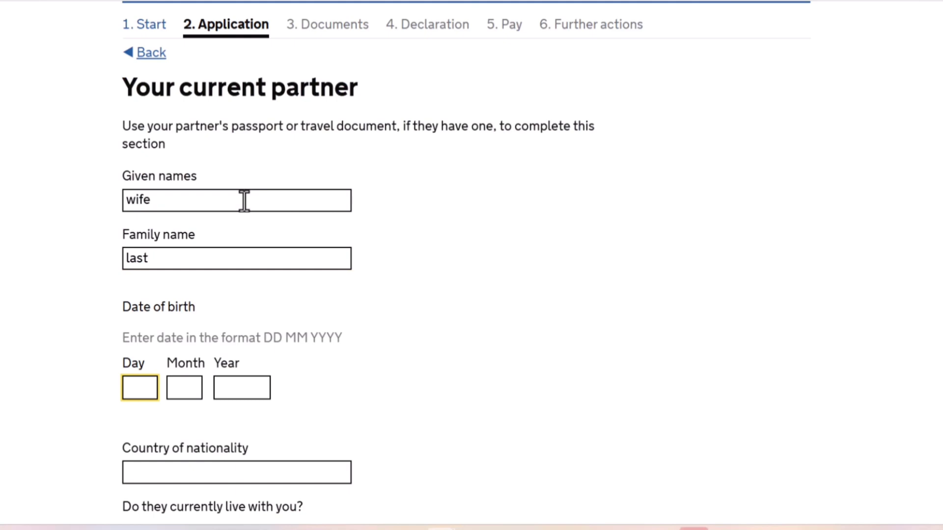
Enter the current partner's date of birth as day, month and year.
{"action": "type", "text": "02"}
{"action": "key", "text": "Tab"}
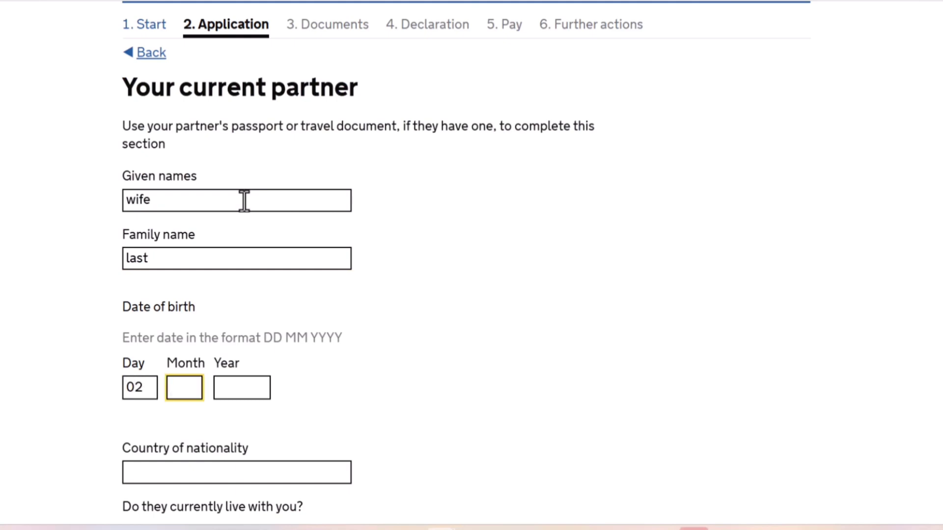
{"action": "type", "text": "03"}
{"action": "key", "text": "Tab"}
{"action": "type", "text": "1"}
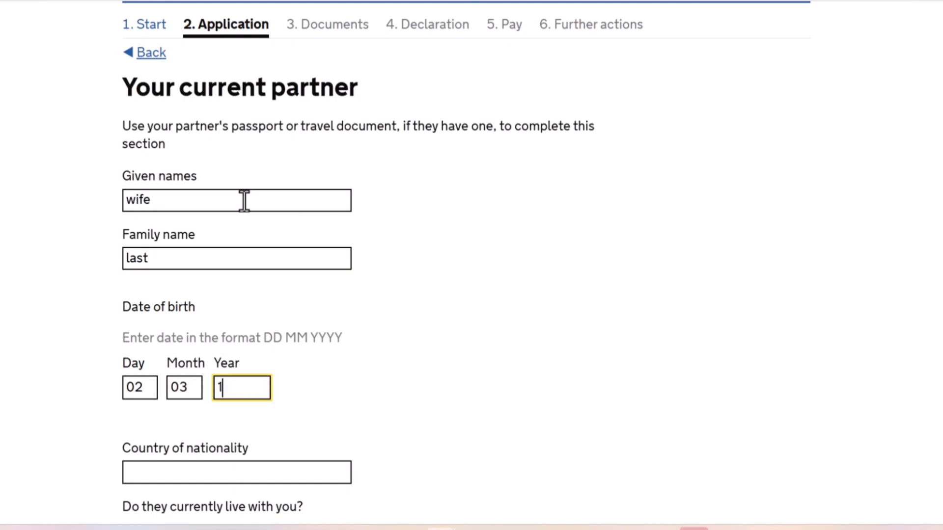
{"action": "type", "text": "985"}
{"action": "key", "text": "Tab"}
Set the partner's country of nationality to Nigeria.
{"action": "type", "text": "n"}
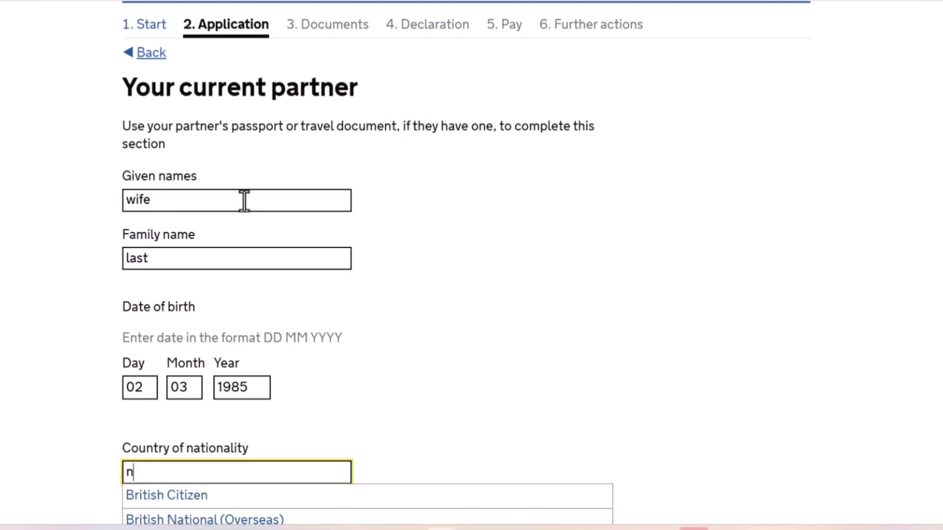
{"action": "type", "text": "ig"}
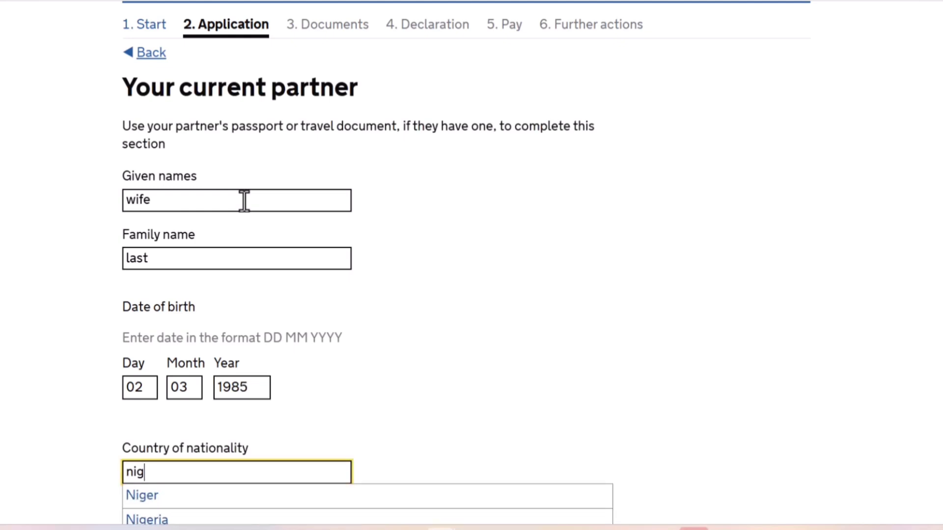
{"action": "left_click", "coordinate": [179, 520]}
{"action": "key", "text": "Tab"}
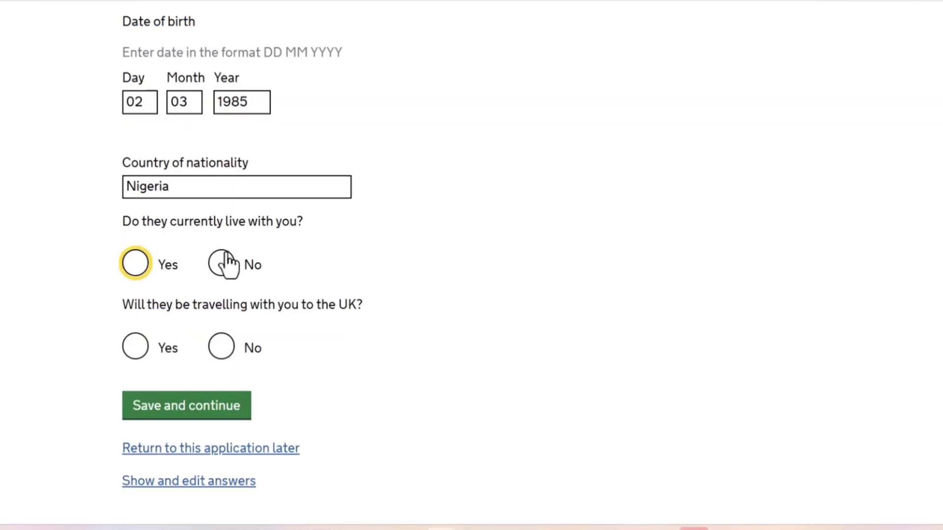
Answer Yes to the partner living with the applicant and No to travelling together to the UK, and save.
{"action": "left_click", "coordinate": [138, 265]}
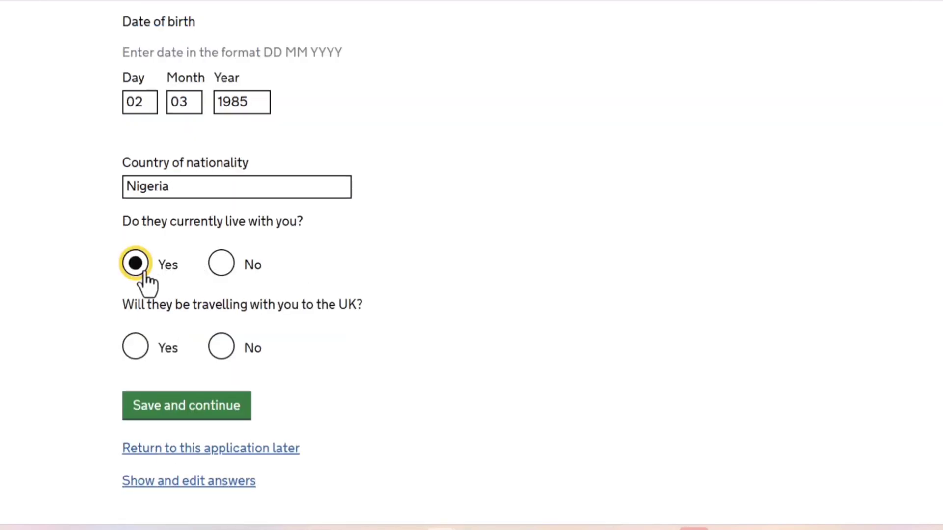
{"action": "left_click", "coordinate": [225, 350]}
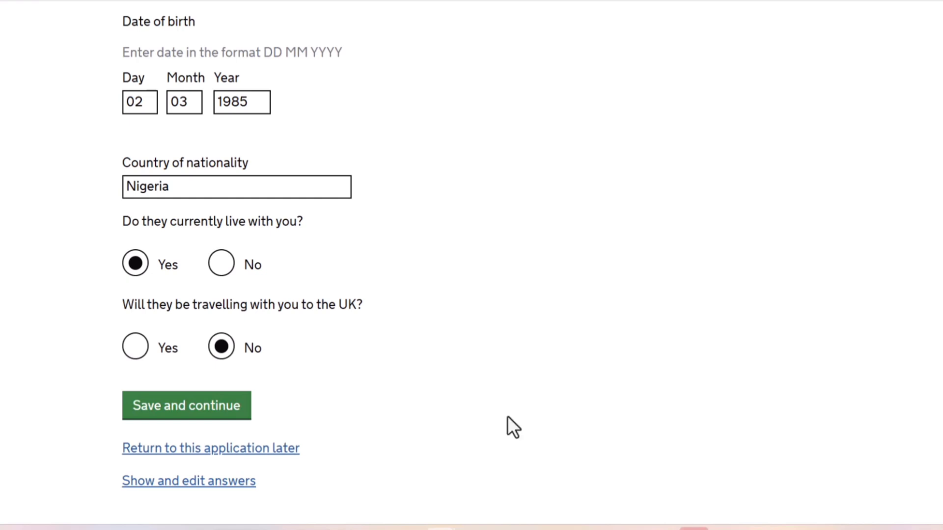
{"action": "left_click", "coordinate": [191, 406]}
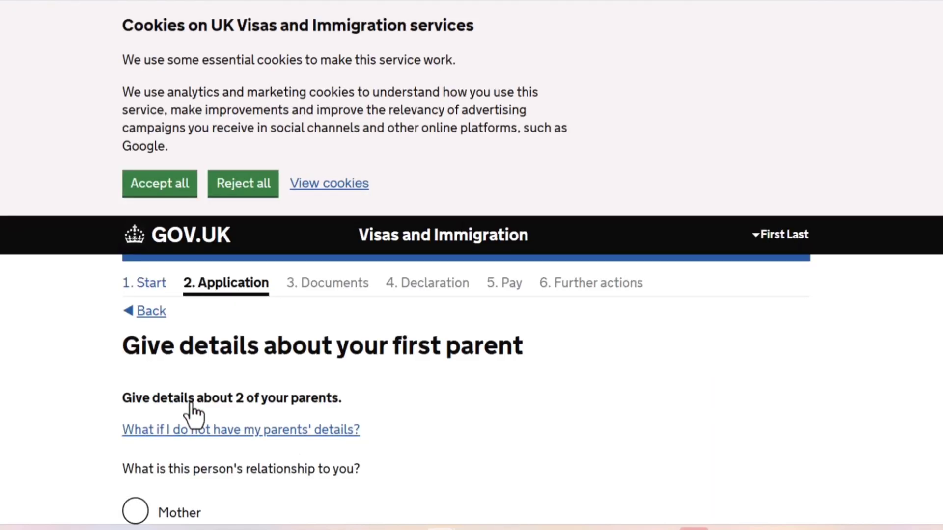
Select Mother as the first parent's relationship and enter her given names and family name.
{"action": "scroll", "coordinate": [194, 415], "scroll_direction": "down", "scroll_amount": 5}
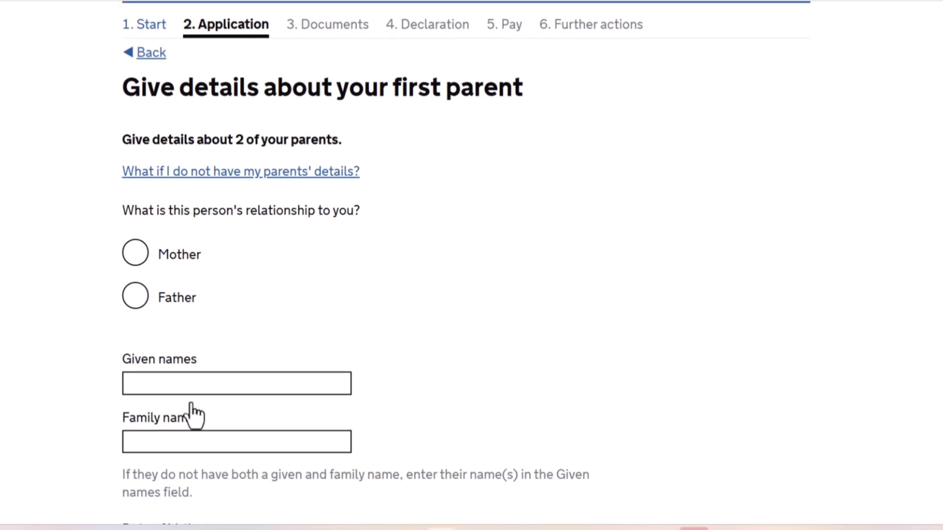
{"action": "scroll", "coordinate": [194, 415], "scroll_direction": "down", "scroll_amount": 2}
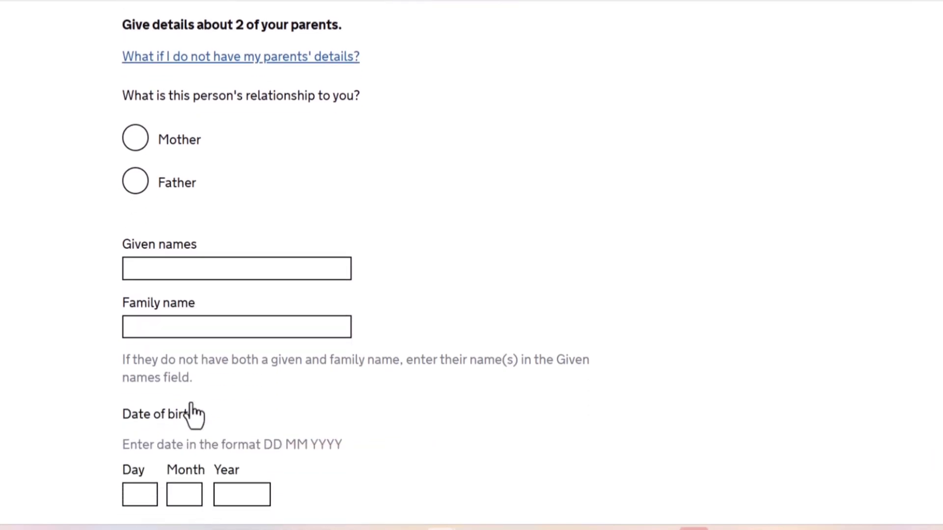
{"action": "scroll", "coordinate": [194, 415], "scroll_direction": "up", "scroll_amount": 1}
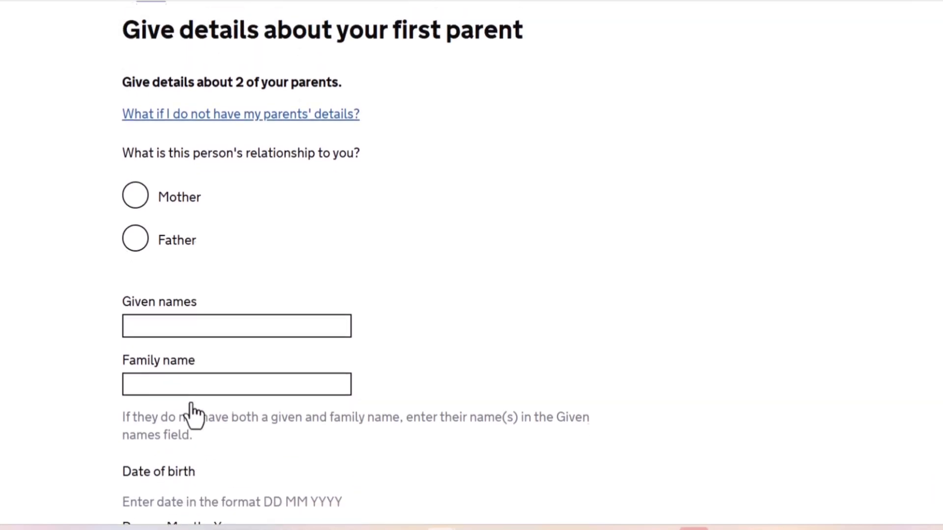
{"action": "left_click", "coordinate": [135, 199]}
{"action": "left_click", "coordinate": [160, 334]}
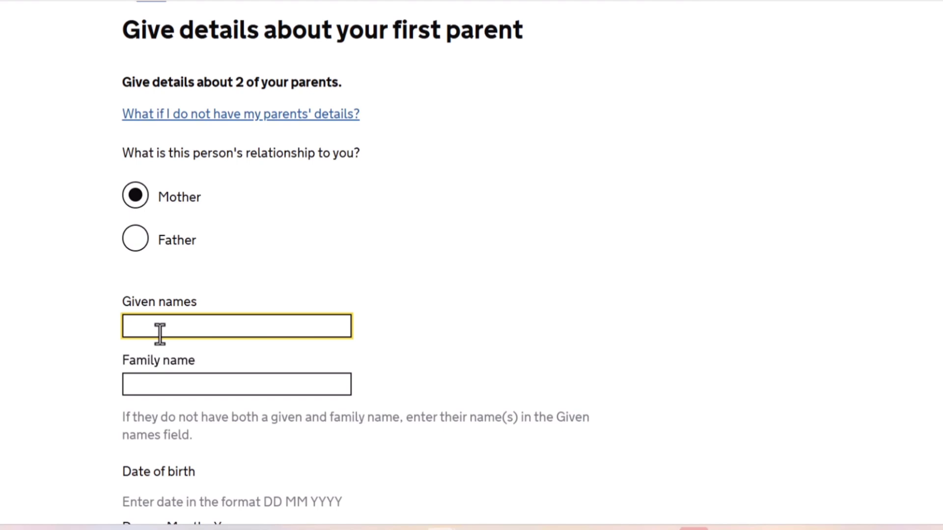
{"action": "type", "text": "mother"}
{"action": "key", "text": "Tab"}
{"action": "type", "text": "last"}
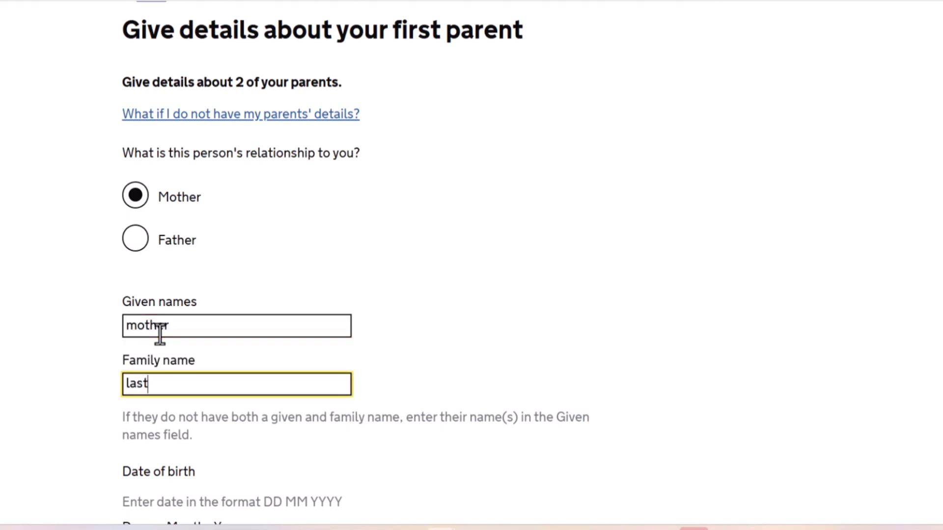
Enter the mother's date of birth as day, month and year.
{"action": "key", "text": "Tab"}
{"action": "type", "text": "01"}
{"action": "key", "text": "Tab"}
{"action": "type", "text": "02"}
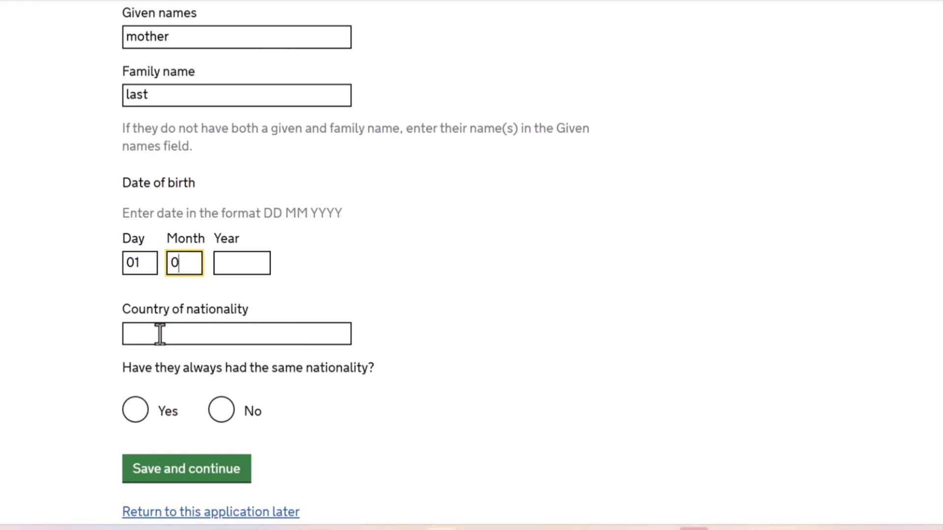
{"action": "key", "text": "Tab"}
{"action": "type", "text": "1966"}
{"action": "key", "text": "Tab"}
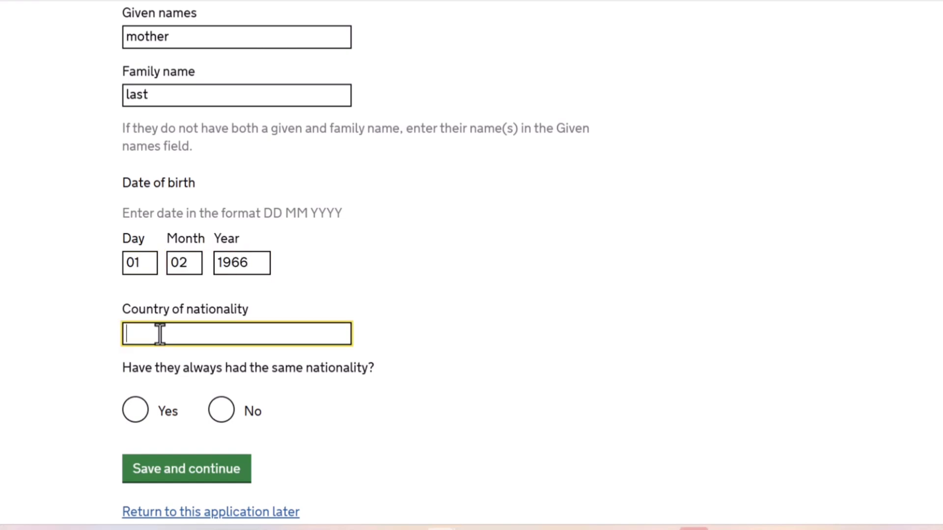
Set the mother's country of nationality to Nigeria, answer Yes to always having had the same nationality, and save.
{"action": "type", "text": "nig"}
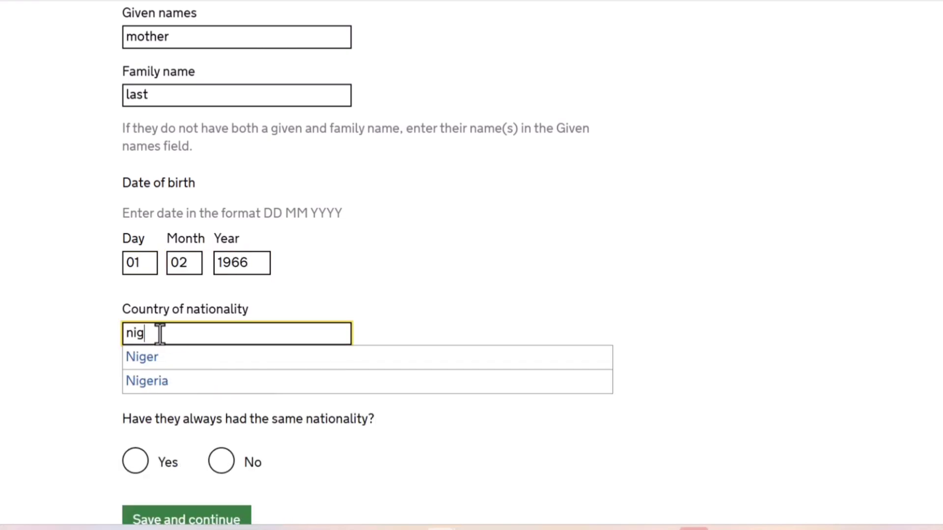
{"action": "left_click", "coordinate": [162, 379]}
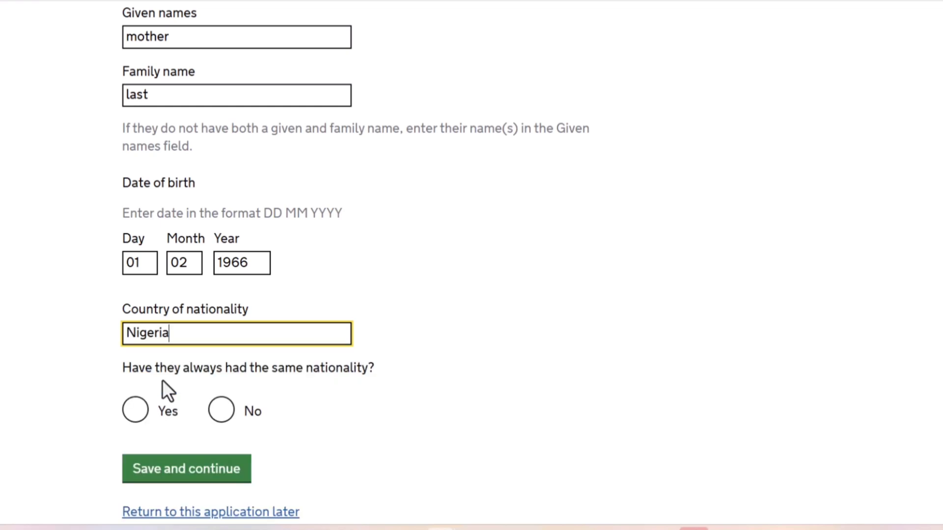
{"action": "left_click", "coordinate": [143, 415]}
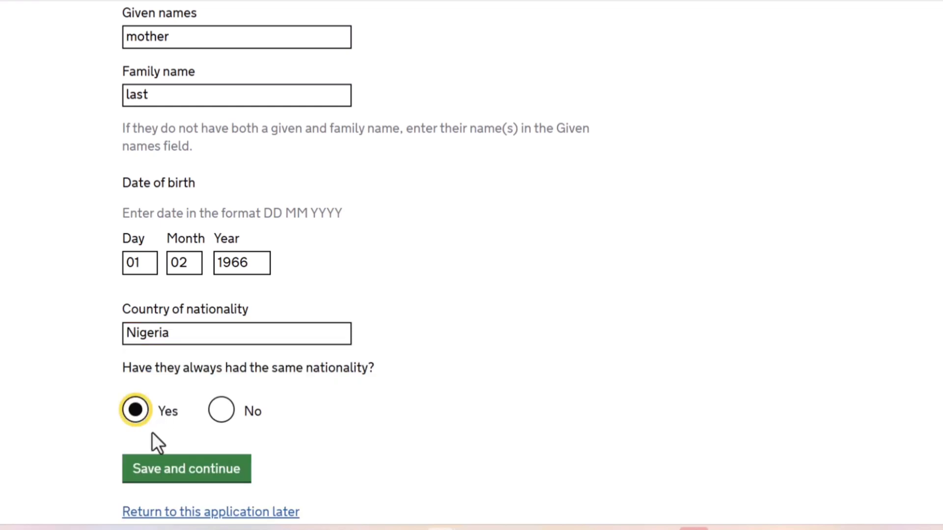
{"action": "left_click", "coordinate": [168, 483]}
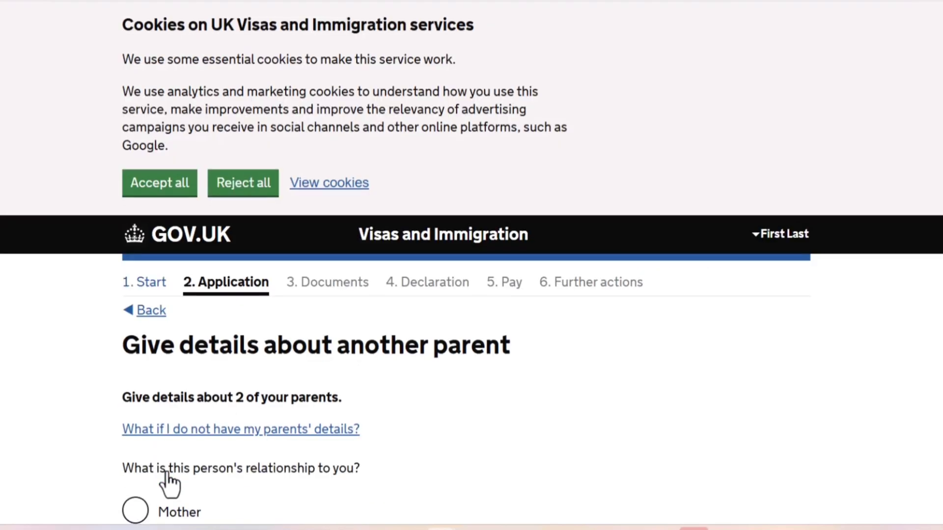
Select Father as the second parent's relationship and enter his given names and family name.
{"action": "scroll", "coordinate": [168, 482], "scroll_direction": "down", "scroll_amount": 4}
{"action": "left_click", "coordinate": [138, 356]}
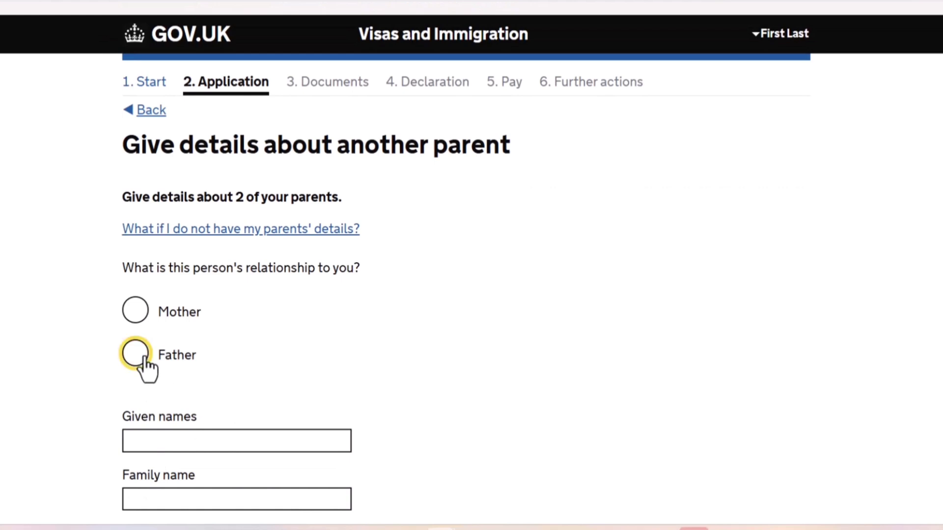
{"action": "left_click", "coordinate": [177, 439]}
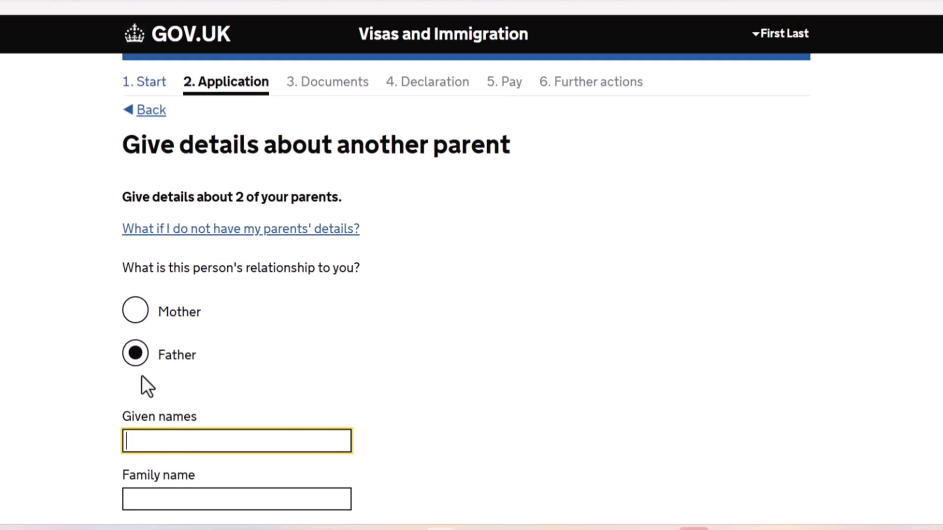
{"action": "type", "text": "father"}
{"action": "key", "text": "Tab"}
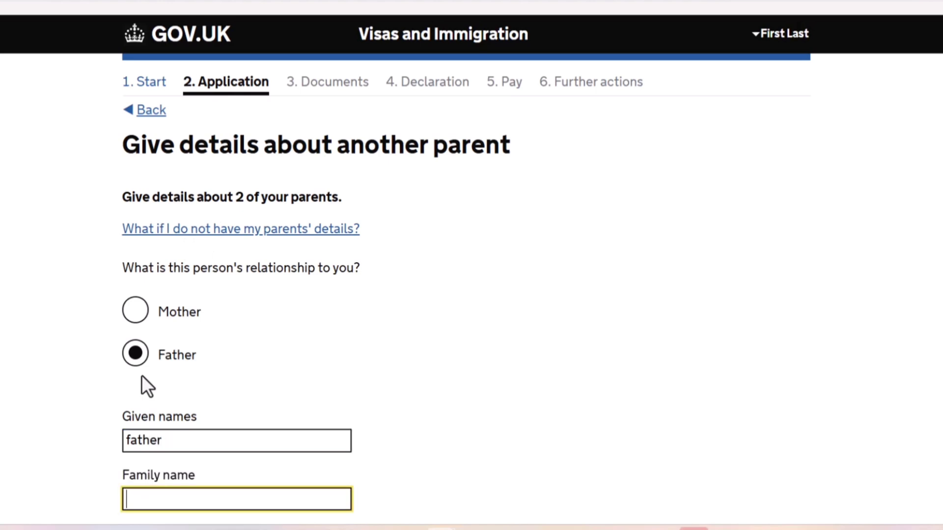
{"action": "type", "text": "last"}
{"action": "key", "text": "Tab"}
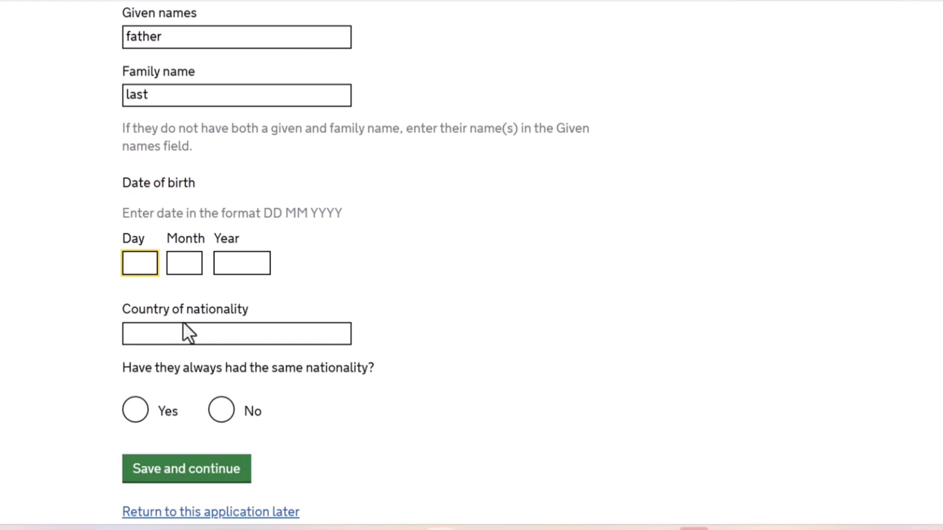
Enter the father's date of birth as day, month and year.
{"action": "type", "text": "01"}
{"action": "key", "text": "Tab"}
{"action": "type", "text": "02"}
{"action": "key", "text": "Tab"}
{"action": "type", "text": "1960"}
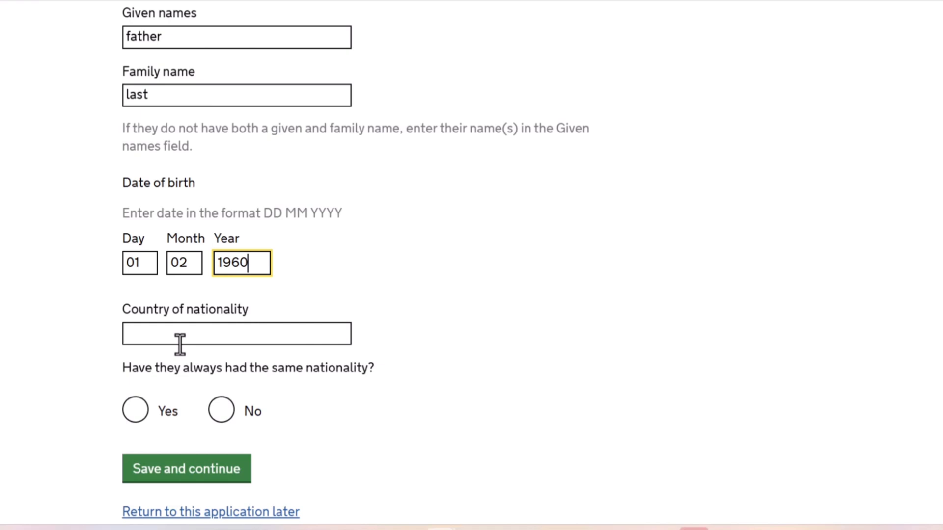
Set the father's country of nationality to Nigeria, answer Yes to always having had the same nationality, and save.
{"action": "left_click", "coordinate": [177, 338]}
{"action": "type", "text": "nig"}
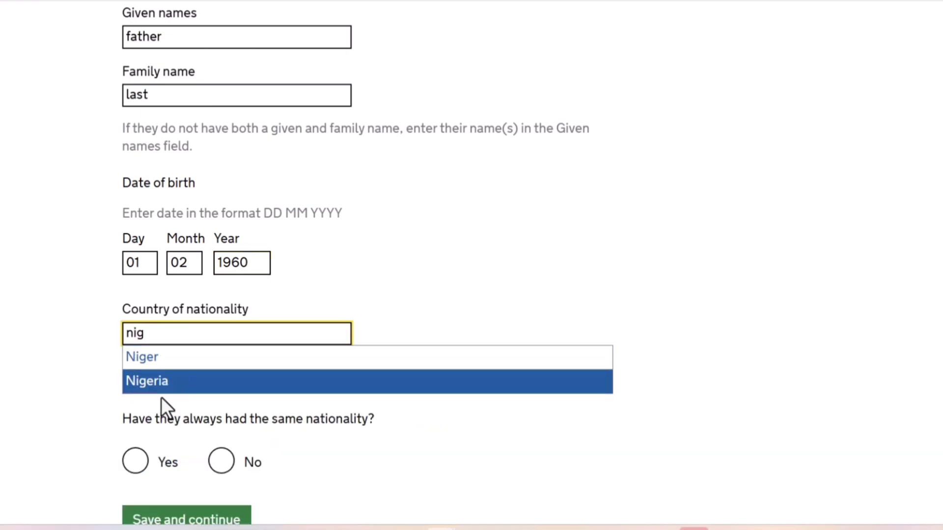
{"action": "double_click", "coordinate": [158, 386]}
{"action": "left_click", "coordinate": [139, 415]}
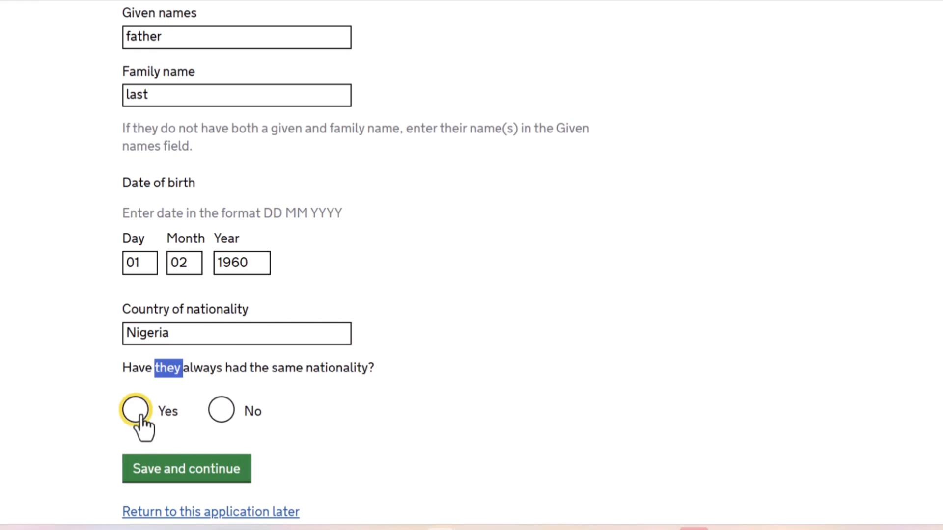
{"action": "left_click", "coordinate": [145, 478]}
Answer No to having any family in the UK and save.
{"action": "scroll", "coordinate": [471, 266], "scroll_direction": "down", "scroll_amount": 5}
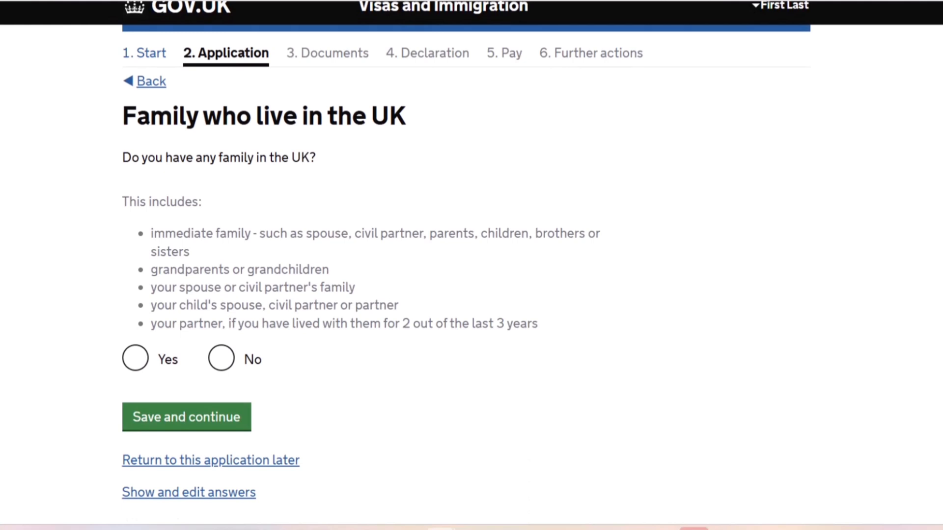
{"action": "left_click", "coordinate": [228, 380]}
{"action": "left_click", "coordinate": [136, 374]}
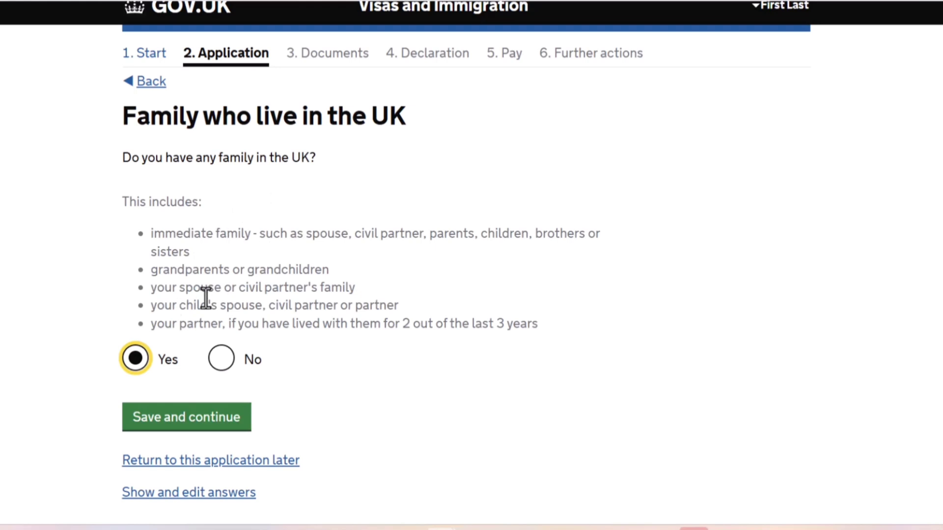
{"action": "left_click_drag", "start_coordinate": [242, 324], "coordinate": [185, 370]}
{"action": "left_click", "coordinate": [165, 333]}
{"action": "left_click", "coordinate": [227, 363]}
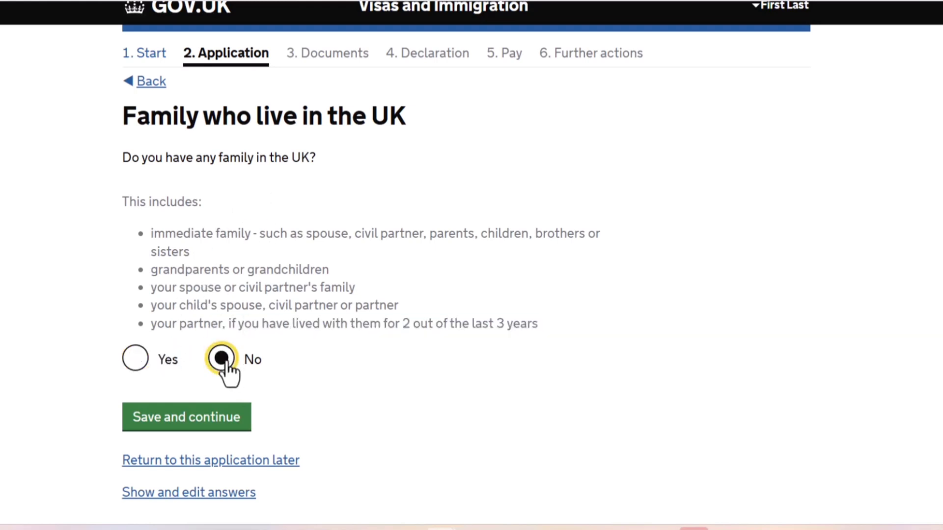
{"action": "left_click", "coordinate": [154, 426]}
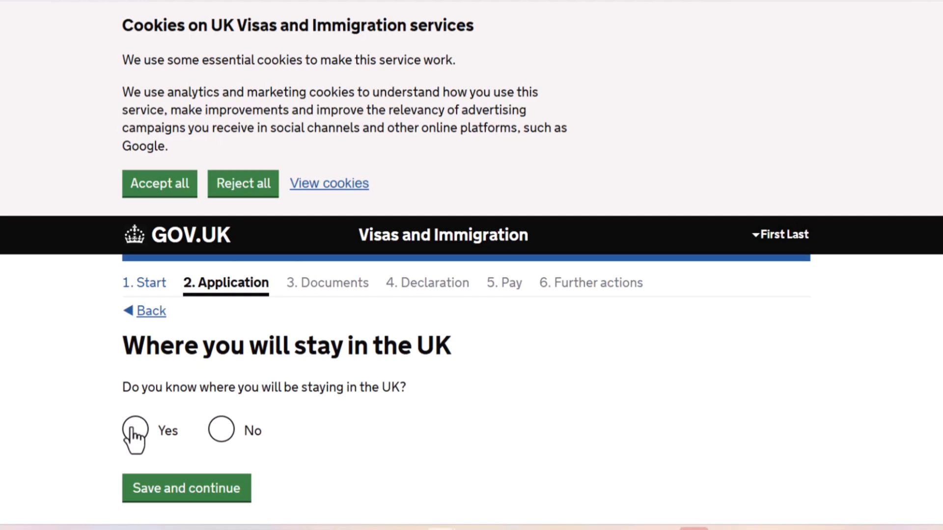
Answer Yes to knowing the place of stay in the UK and switch to entering the address manually.
{"action": "left_click", "coordinate": [134, 432]}
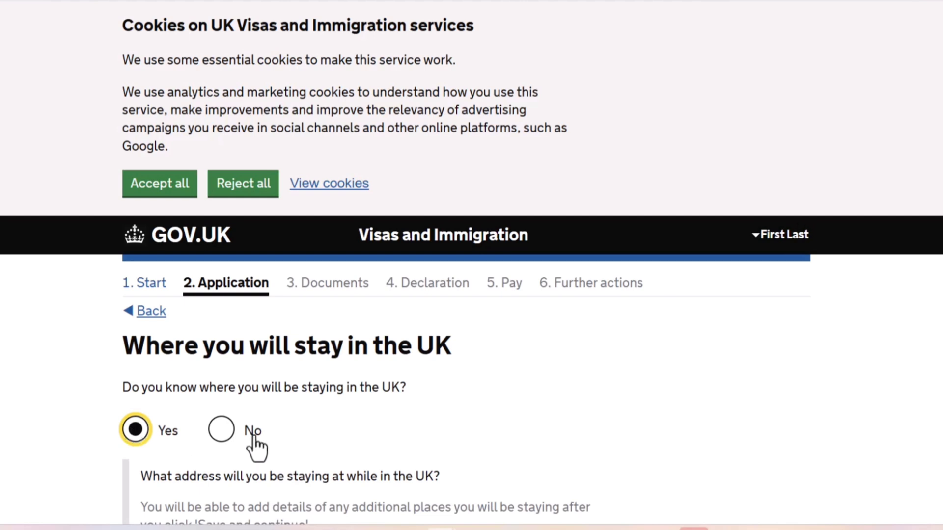
{"action": "left_click", "coordinate": [221, 431]}
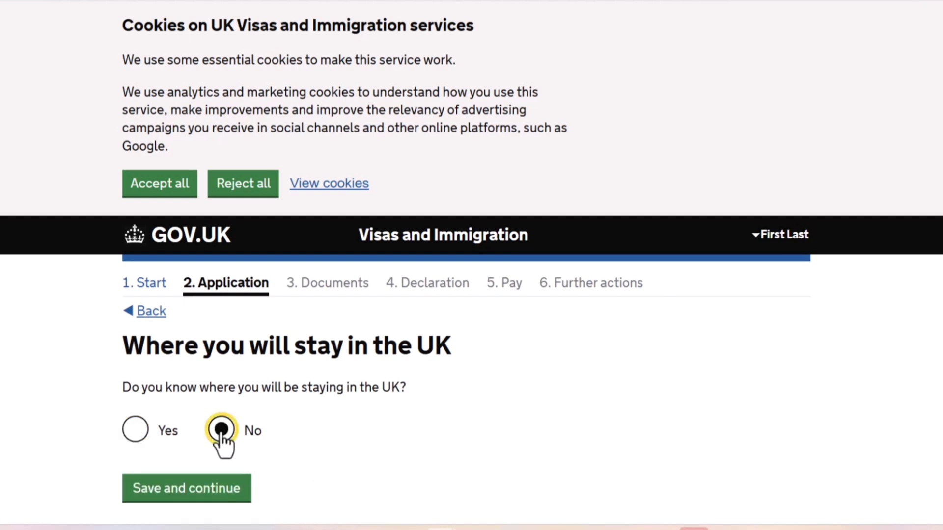
{"action": "left_click", "coordinate": [135, 433]}
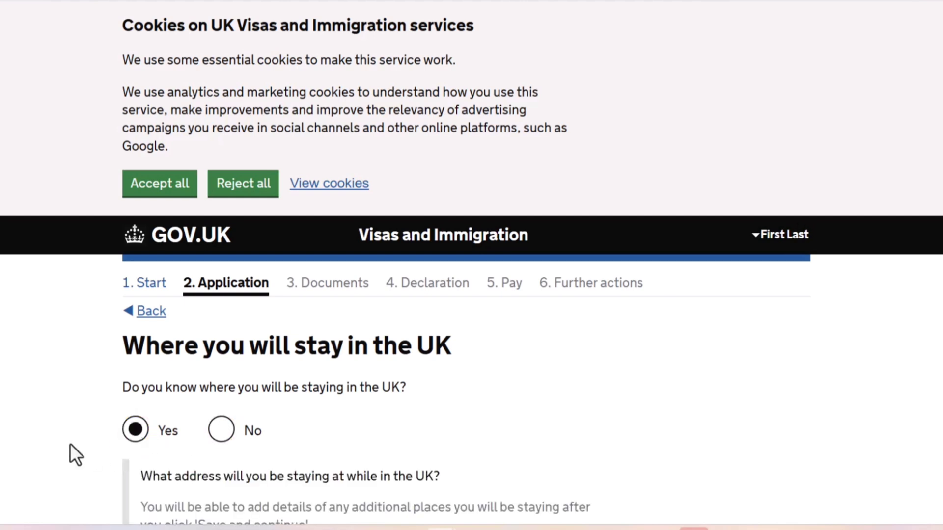
{"action": "scroll", "coordinate": [70, 447], "scroll_direction": "down", "scroll_amount": 5}
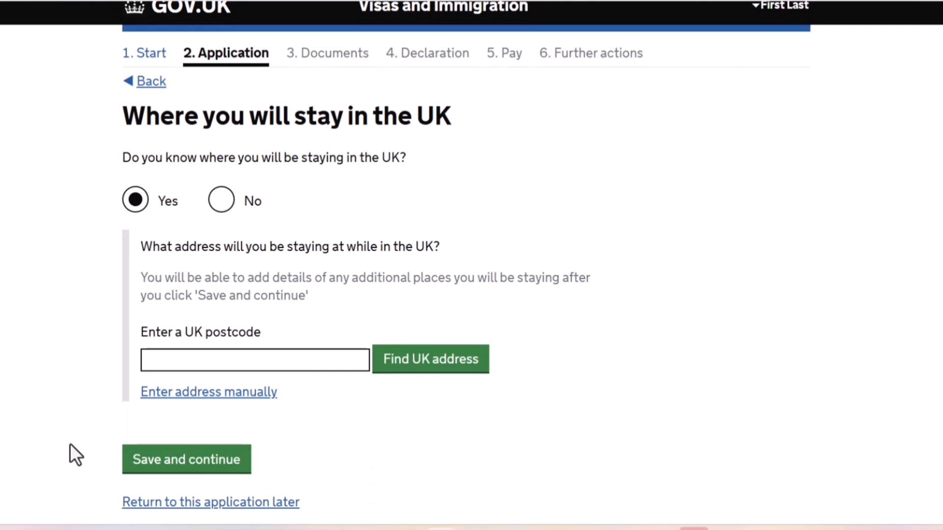
{"action": "left_click", "coordinate": [238, 354]}
{"action": "left_click", "coordinate": [212, 392]}
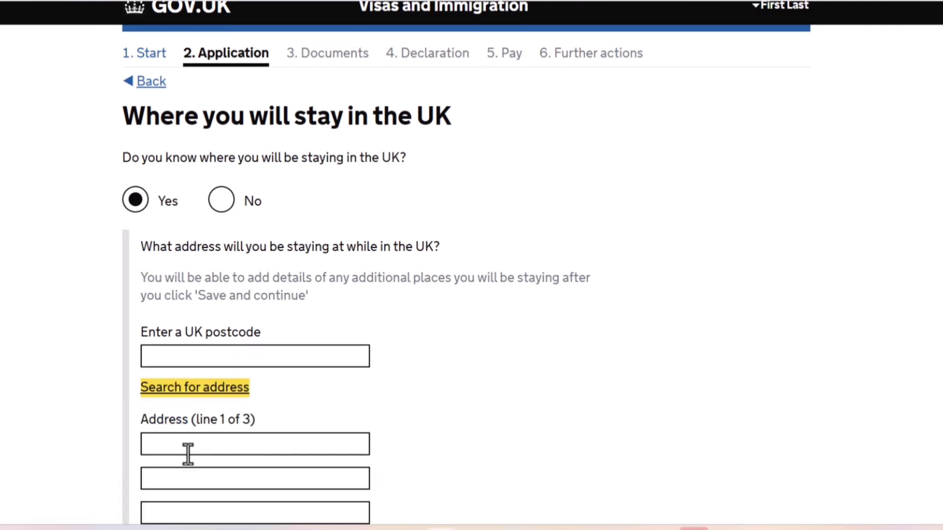
Fill in the first address line and the town or city of the UK stay, and save.
{"action": "left_click", "coordinate": [187, 447]}
{"action": "type", "text": "add"}
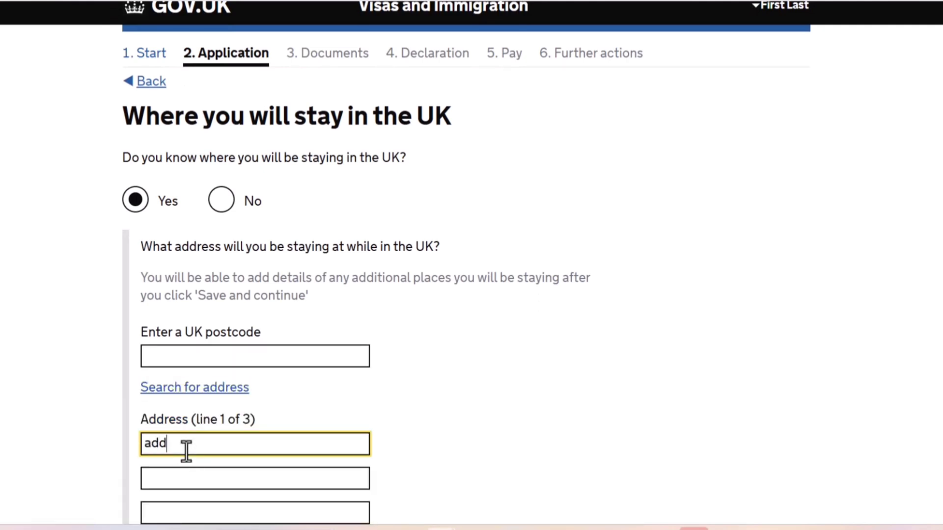
{"action": "key", "text": "Tab"}
{"action": "key", "text": "Tab"}
{"action": "key", "text": "Tab"}
{"action": "key", "text": "Tab"}
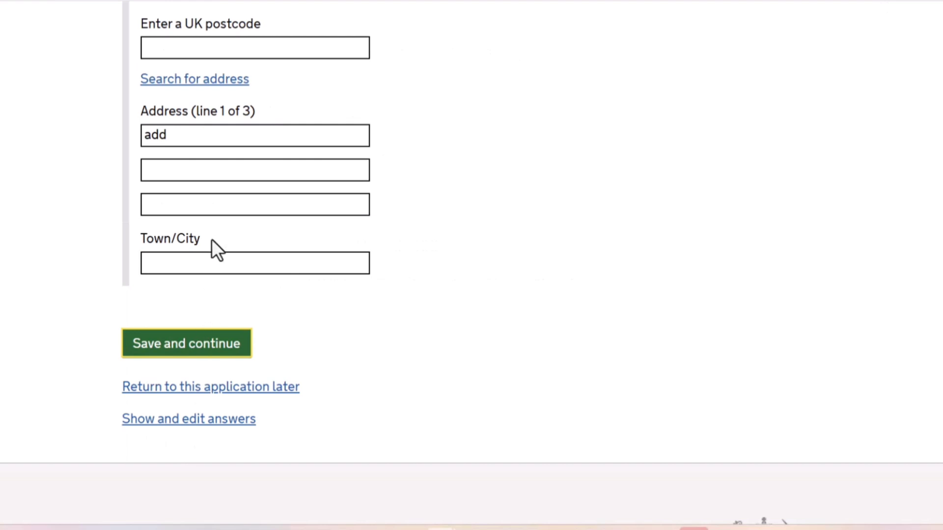
{"action": "left_click", "coordinate": [204, 264]}
{"action": "type", "text": "add"}
{"action": "key", "text": "Return"}
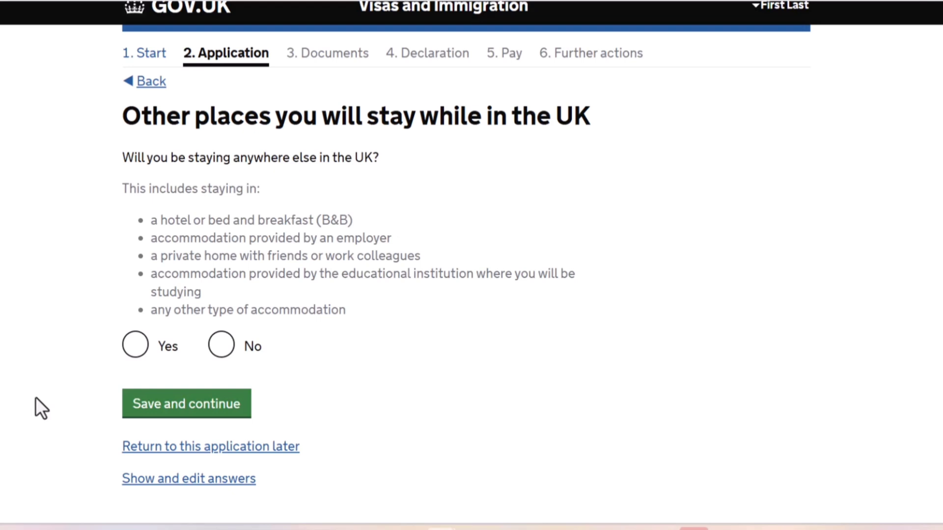
Answer No to staying anywhere else in the UK and save.
{"action": "left_click", "coordinate": [220, 353]}
{"action": "left_click", "coordinate": [156, 411]}
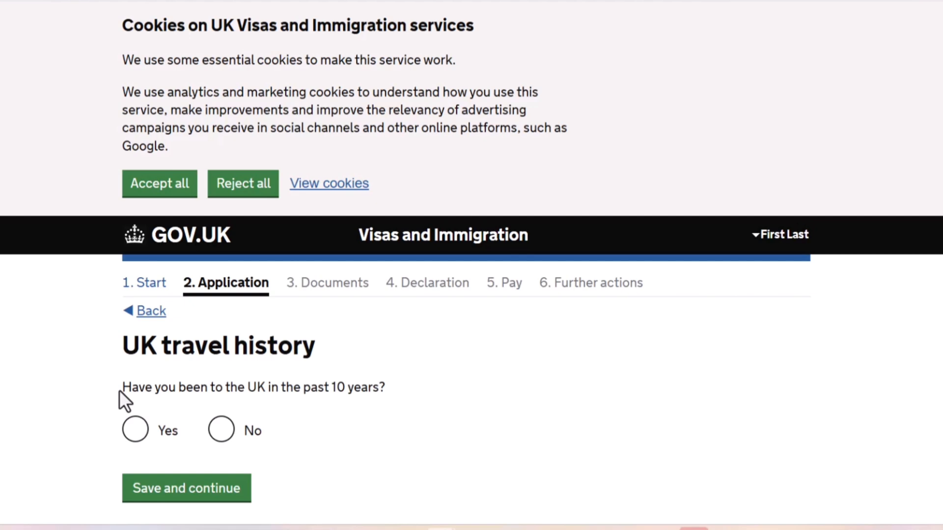
Answer No to having been to the UK and No to having been issued a UK visa in the past 10 years, saving each.
{"action": "left_click", "coordinate": [222, 434]}
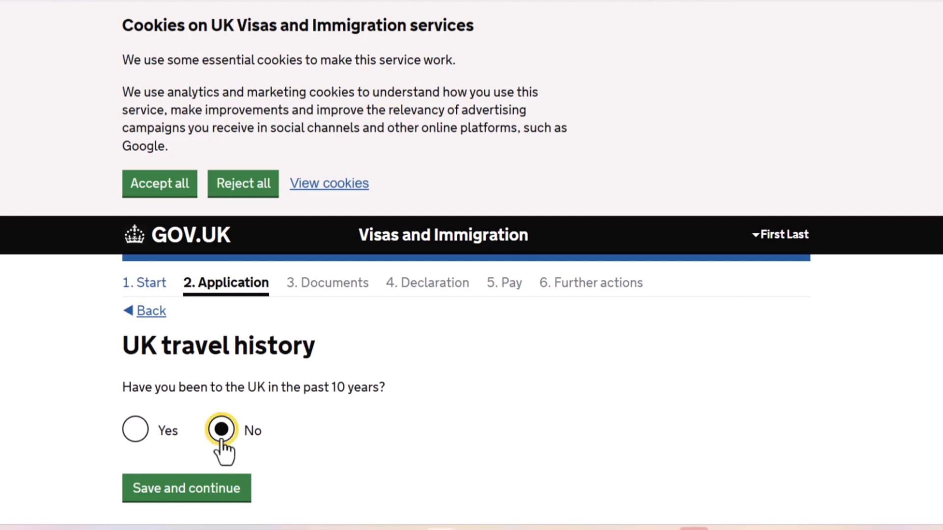
{"action": "left_click", "coordinate": [184, 500]}
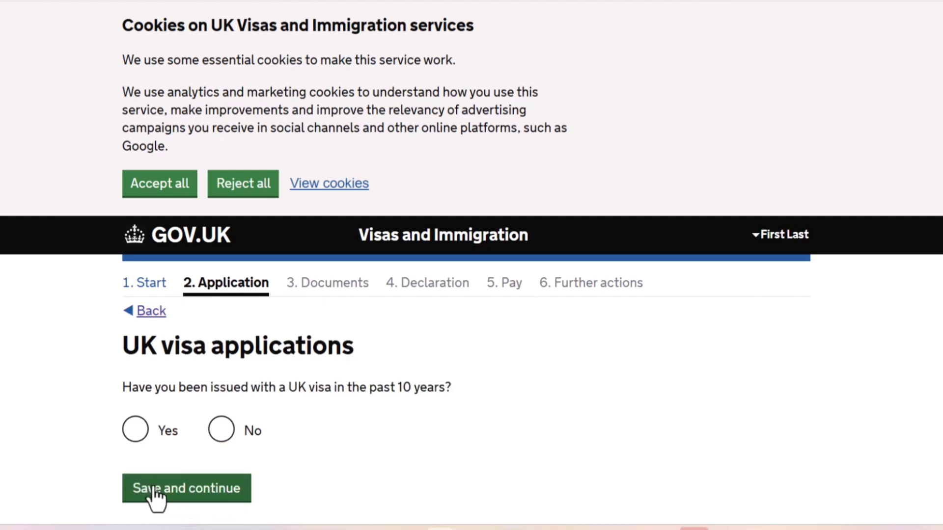
{"action": "left_click", "coordinate": [220, 434]}
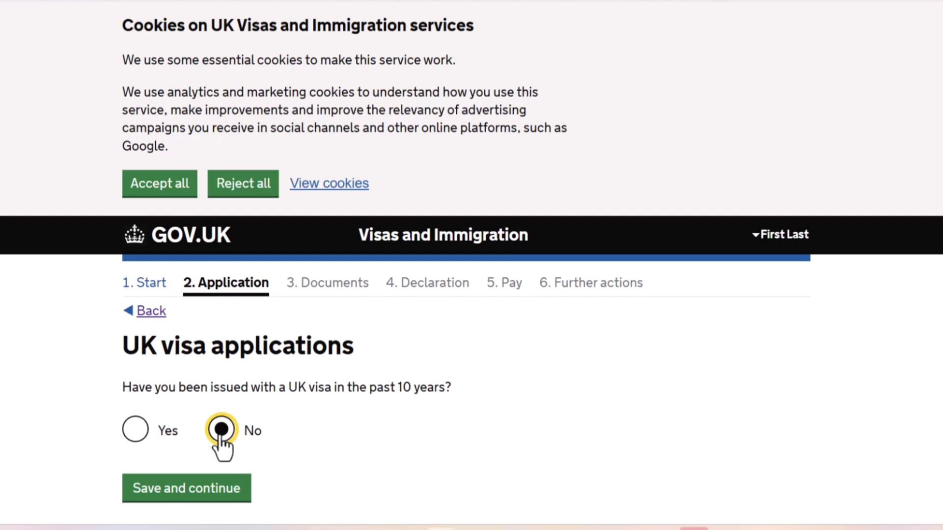
{"action": "left_click", "coordinate": [154, 498]}
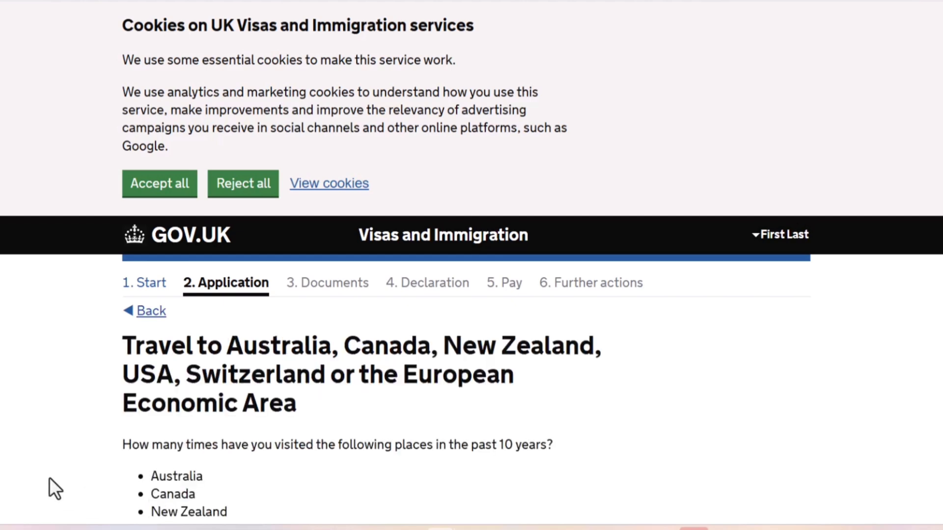
Answer Zero for visits to Australia, Canada, New Zealand, USA, Switzerland or the EEA in the past 10 years and save.
{"action": "scroll", "coordinate": [49, 479], "scroll_direction": "down", "scroll_amount": 1}
{"action": "scroll", "coordinate": [49, 477], "scroll_direction": "down", "scroll_amount": 2}
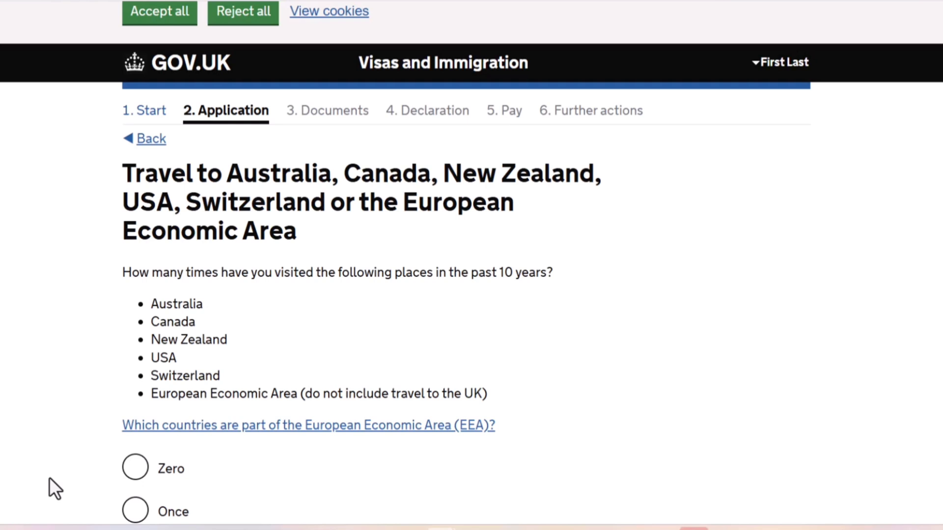
{"action": "scroll", "coordinate": [2, 505], "scroll_direction": "down", "scroll_amount": 3}
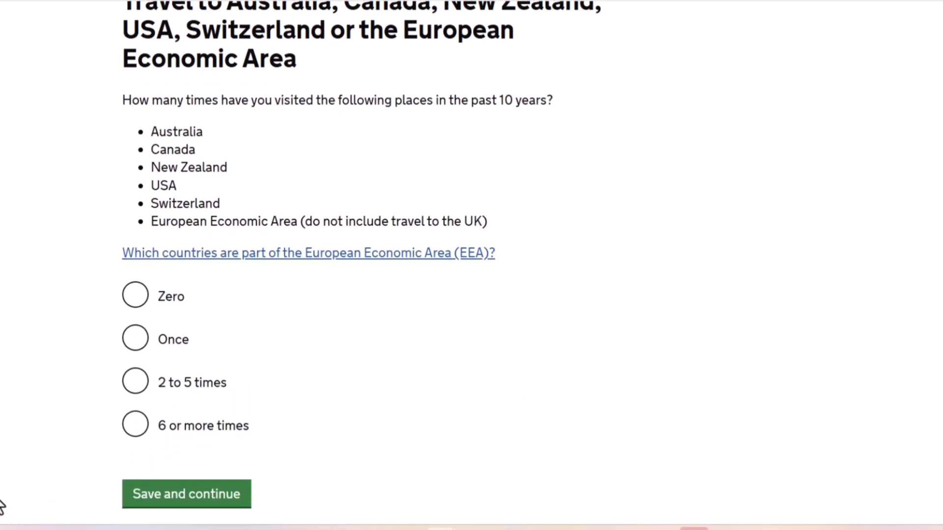
{"action": "left_click", "coordinate": [142, 307]}
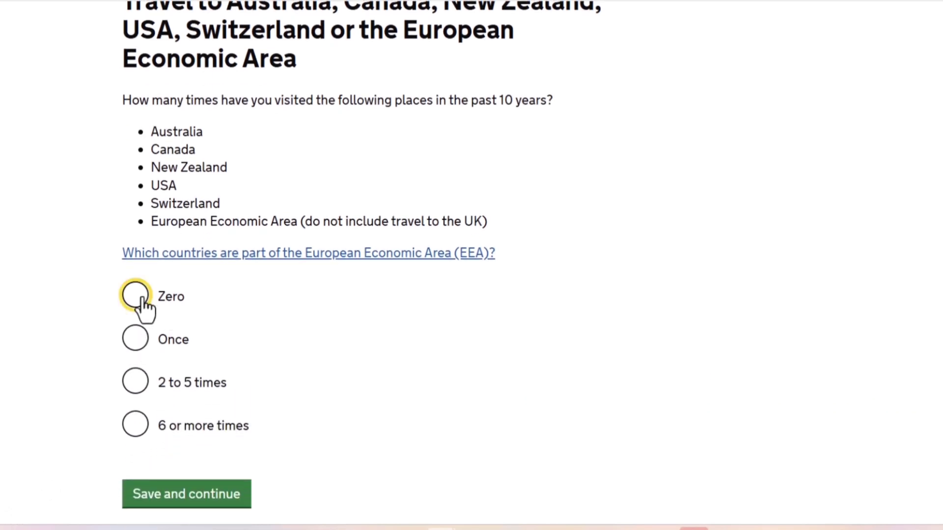
{"action": "left_click", "coordinate": [148, 506]}
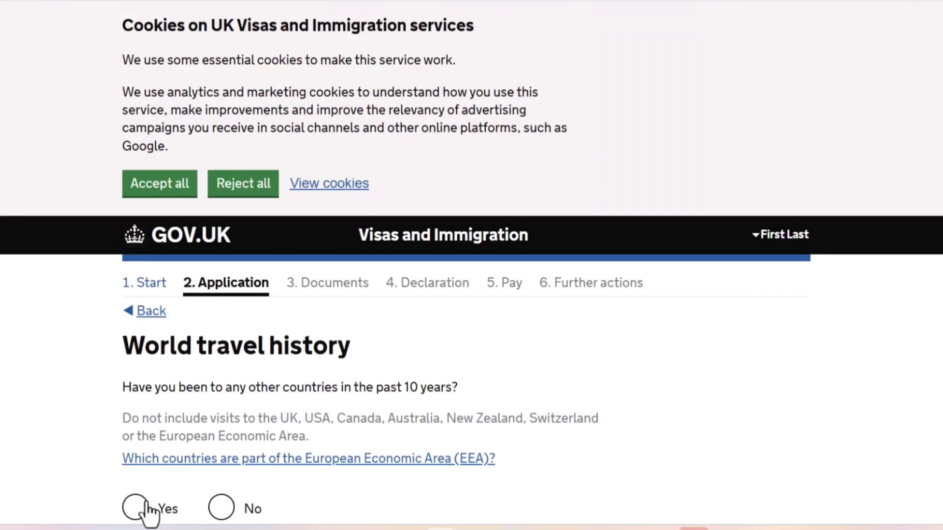
Answer No to having been to any other countries in the past 10 years and save.
{"action": "scroll", "coordinate": [35, 443], "scroll_direction": "down", "scroll_amount": 4}
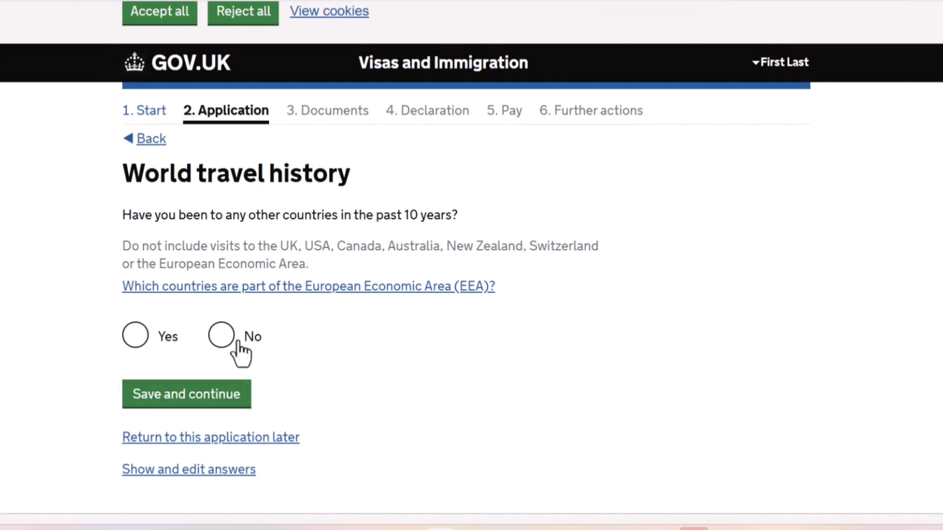
{"action": "left_click", "coordinate": [215, 344]}
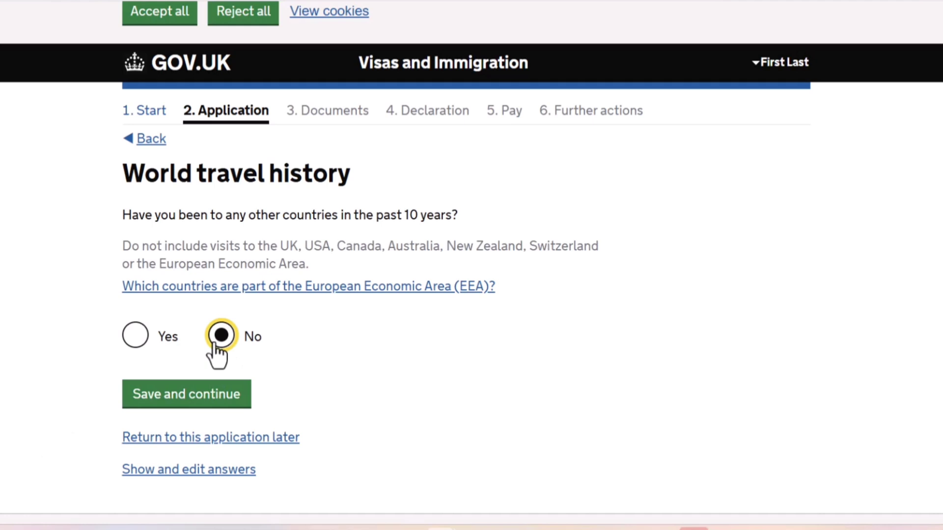
{"action": "left_click", "coordinate": [189, 396]}
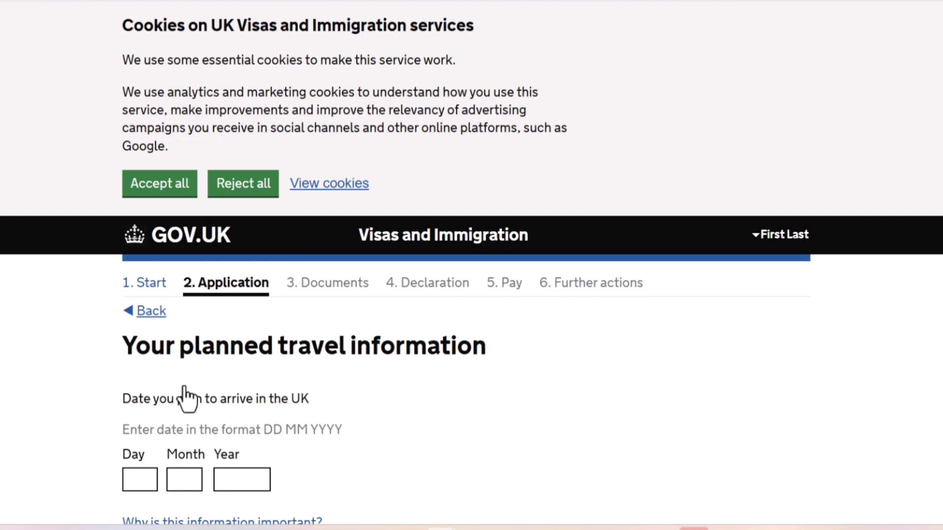
Start entering the planned UK arrival date, beginning with the day.
{"action": "scroll", "coordinate": [54, 412], "scroll_direction": "down", "scroll_amount": 3}
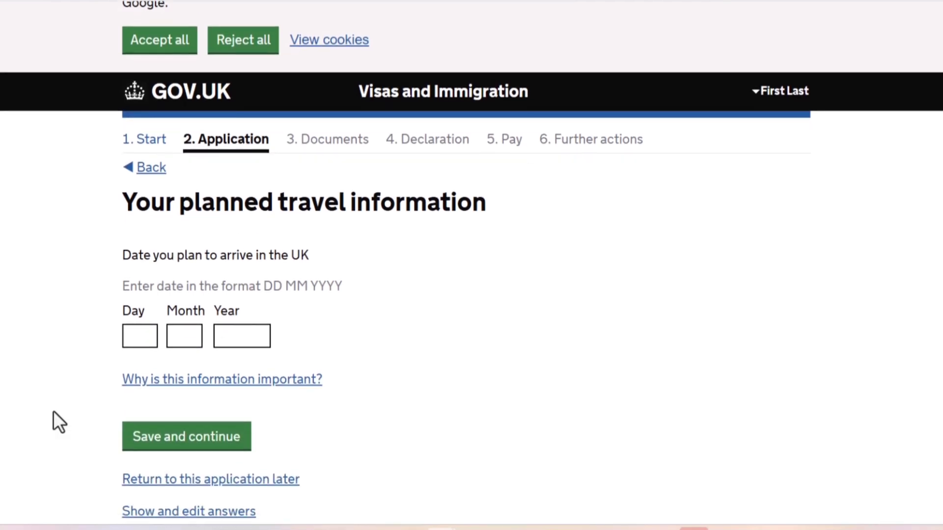
{"action": "left_click", "coordinate": [142, 340]}
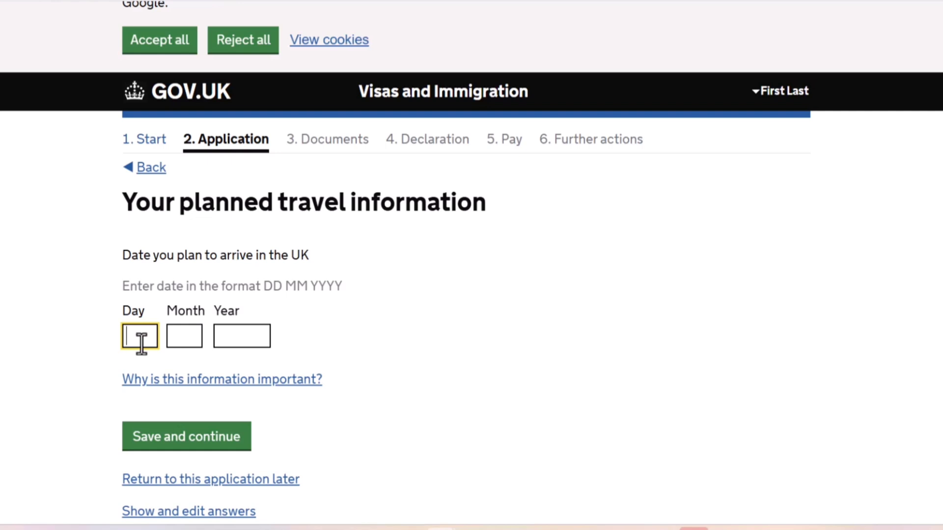
Set the planned UK arrival date to 02 10 2025 and save it.
{"action": "type", "text": "02"}
{"action": "key", "text": "Tab"}
{"action": "type", "text": "10"}
{"action": "key", "text": "Tab"}
{"action": "type", "text": "202"}
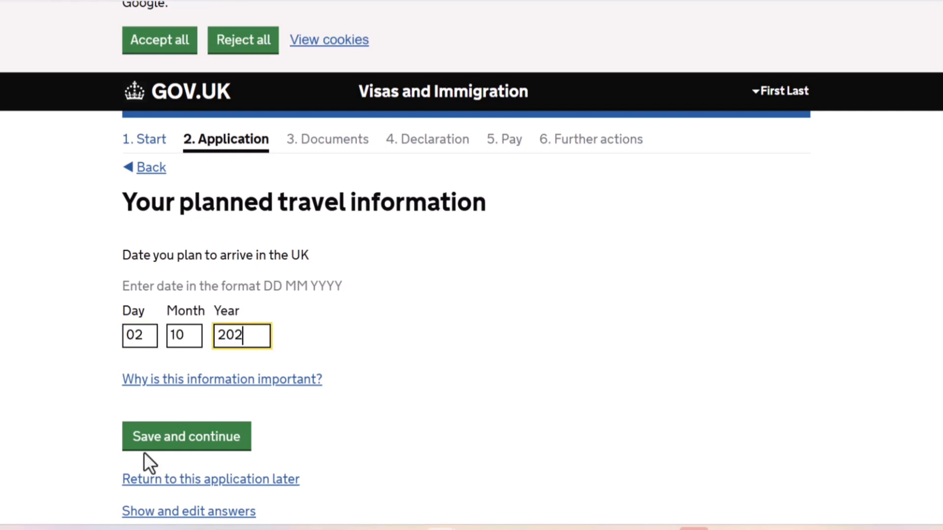
{"action": "type", "text": "5"}
{"action": "left_click", "coordinate": [181, 449]}
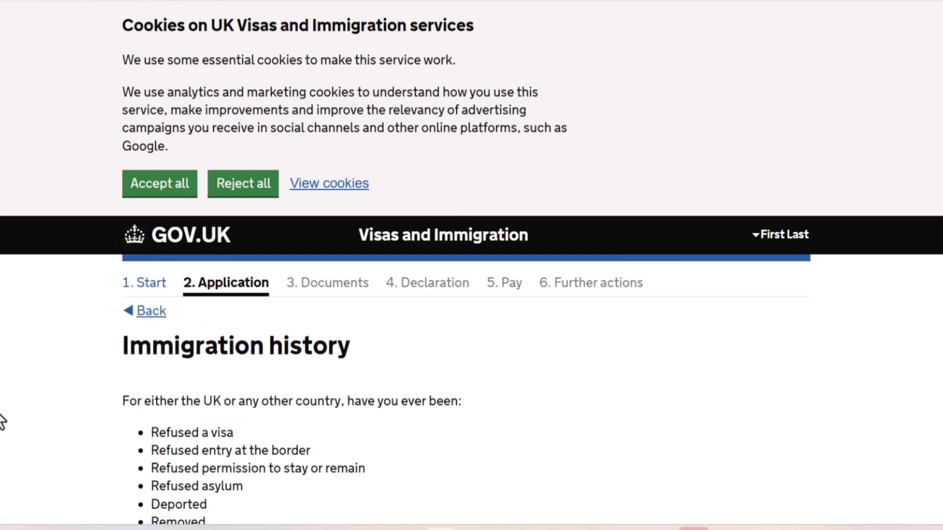
Answer No to ever having been refused a visa, entry or asylum, deported, removed, required to leave or banned, and save.
{"action": "scroll", "coordinate": [1, 415], "scroll_direction": "down", "scroll_amount": 1}
{"action": "scroll", "coordinate": [1, 421], "scroll_direction": "down", "scroll_amount": 4}
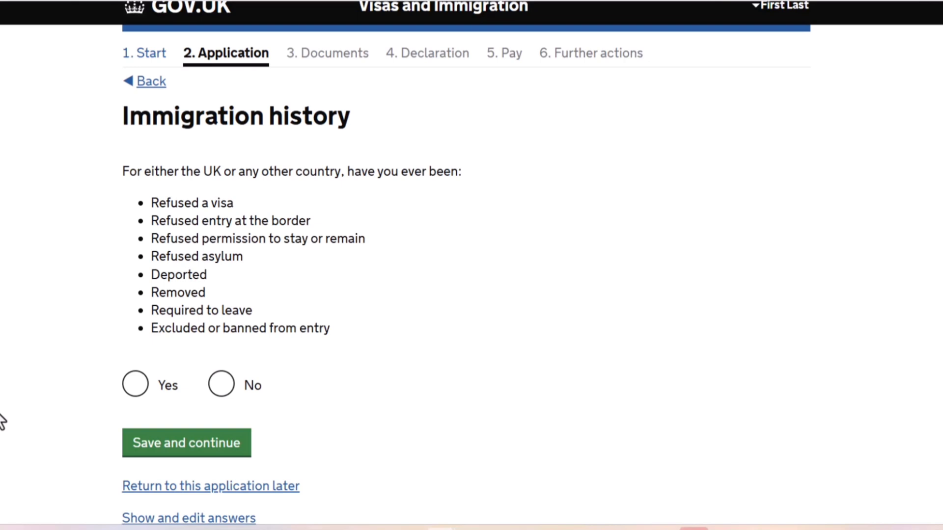
{"action": "scroll", "coordinate": [1, 422], "scroll_direction": "down", "scroll_amount": 1}
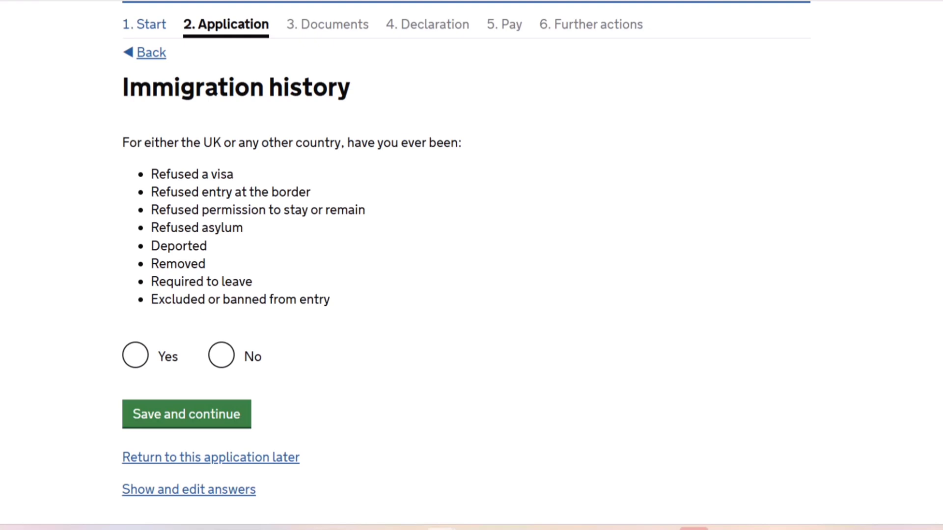
{"action": "left_click", "coordinate": [221, 357]}
{"action": "left_click", "coordinate": [191, 425]}
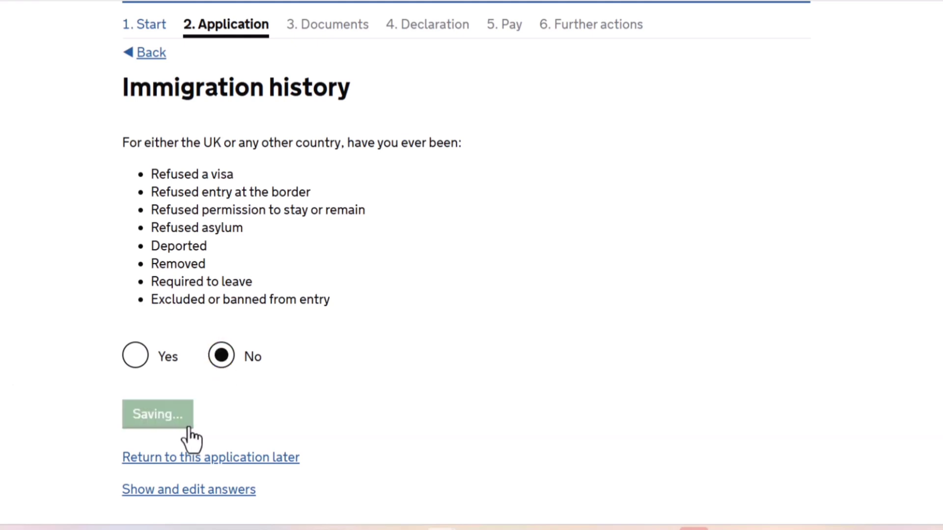
Answer No to ever having breached UK immigration law and save.
{"action": "scroll", "coordinate": [191, 438], "scroll_direction": "down", "scroll_amount": 5}
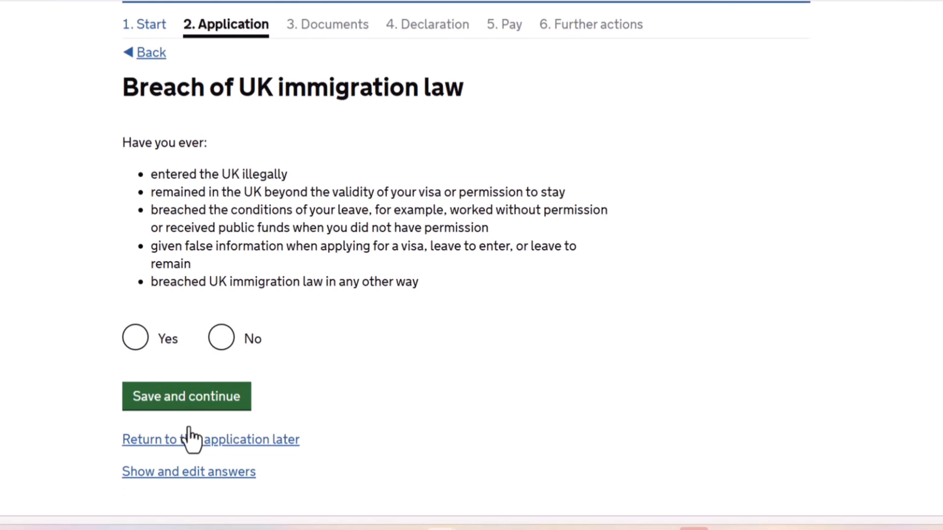
{"action": "left_click", "coordinate": [221, 343]}
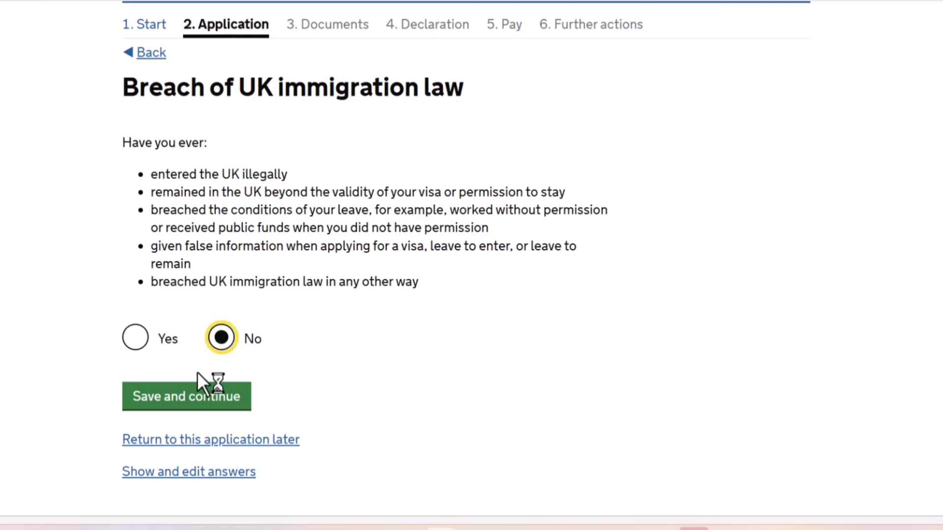
{"action": "left_click", "coordinate": [170, 409]}
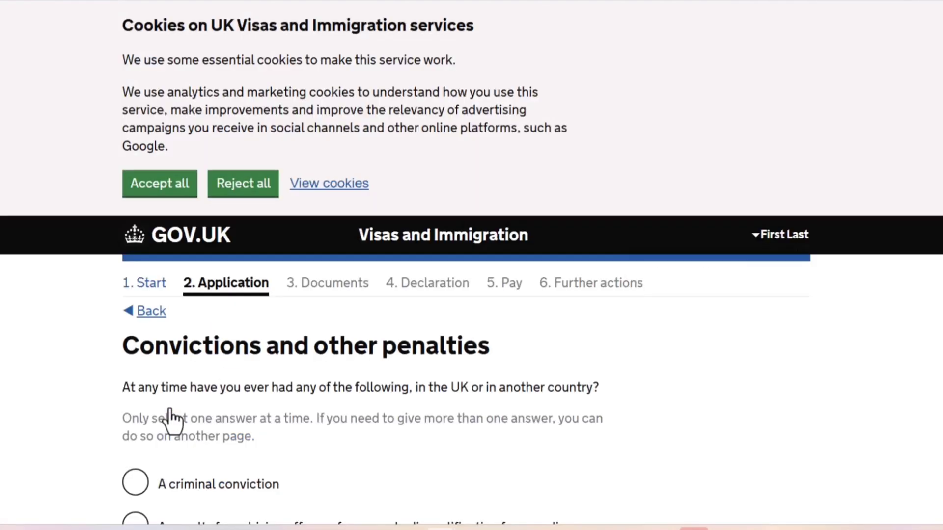
For convictions and other penalties, choose "No, I have never had any of these" and save.
{"action": "scroll", "coordinate": [172, 419], "scroll_direction": "down", "scroll_amount": 3}
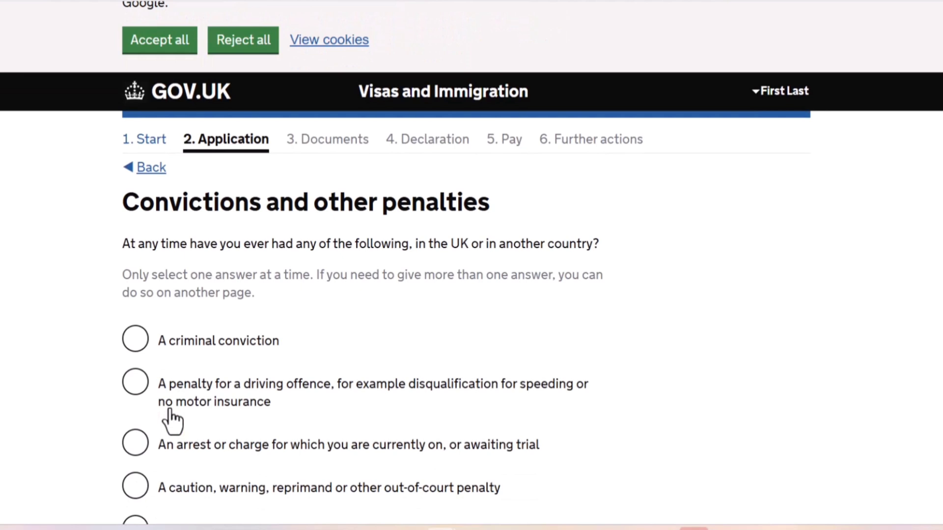
{"action": "scroll", "coordinate": [172, 421], "scroll_direction": "down", "scroll_amount": 1}
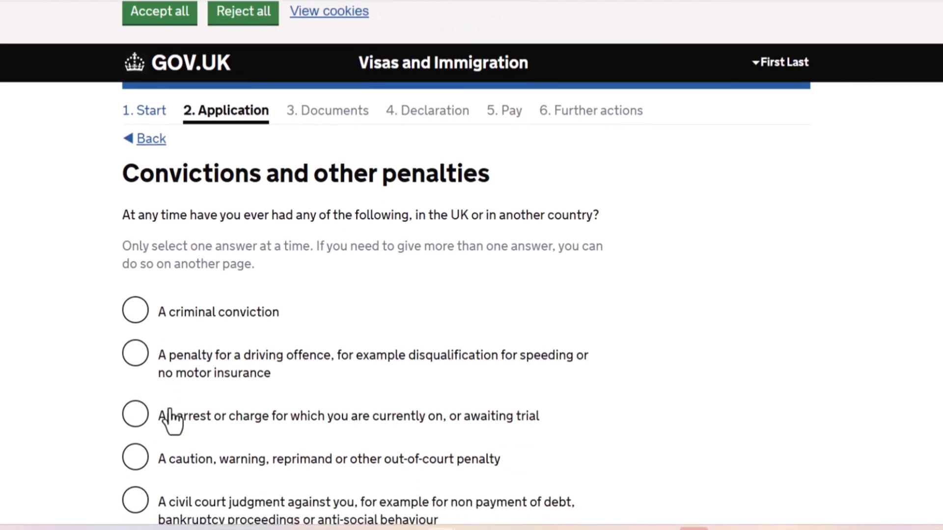
{"action": "scroll", "coordinate": [172, 421], "scroll_direction": "down", "scroll_amount": 1}
{"action": "scroll", "coordinate": [172, 422], "scroll_direction": "down", "scroll_amount": 4}
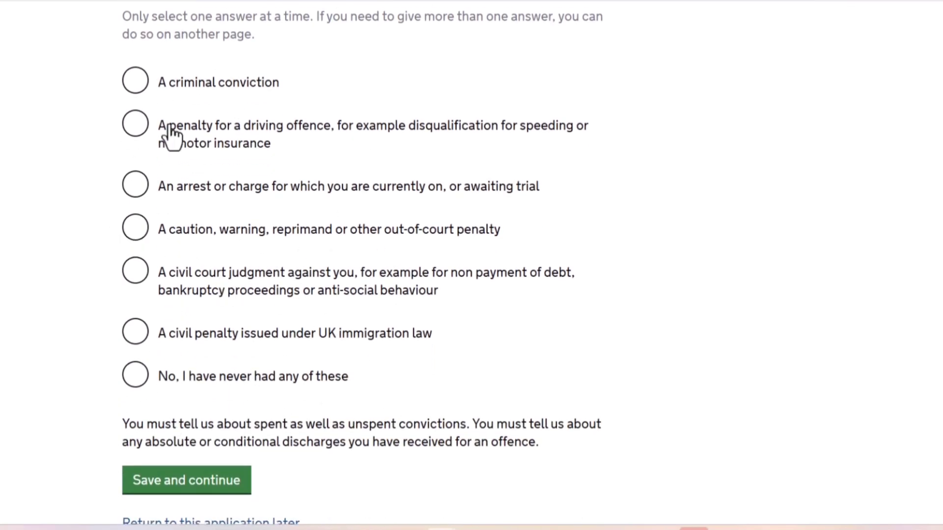
{"action": "left_click", "coordinate": [222, 377]}
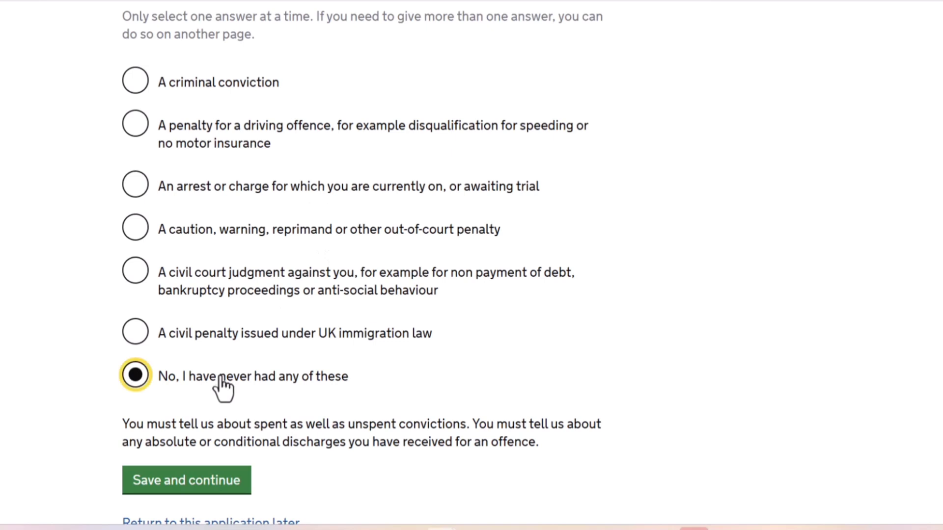
{"action": "left_click", "coordinate": [172, 486]}
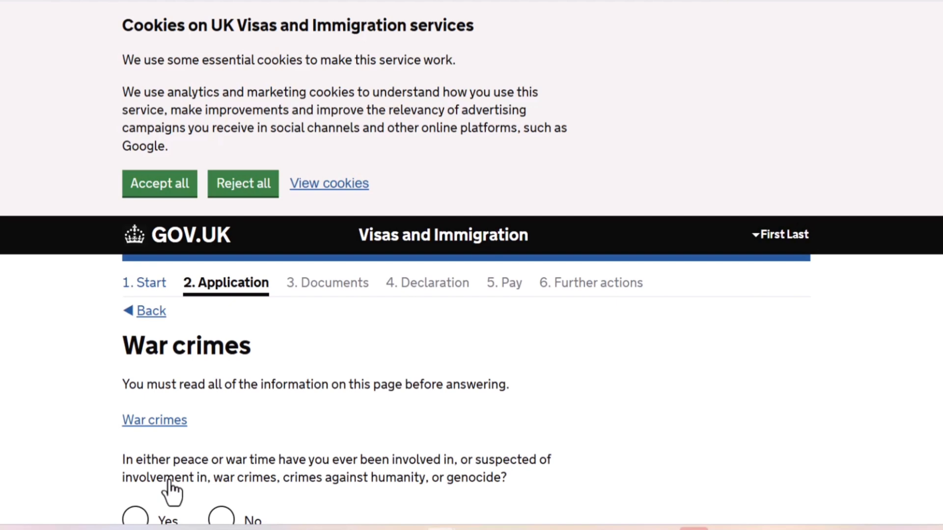
Answer No to involvement in war crimes, confirm having read the war crimes information and guidance, and save.
{"action": "scroll", "coordinate": [172, 492], "scroll_direction": "down", "scroll_amount": 5}
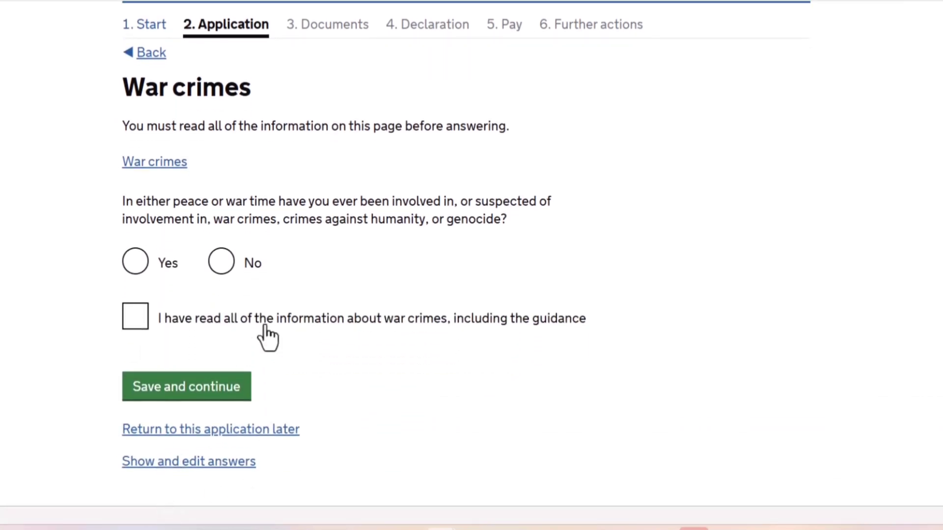
{"action": "left_click", "coordinate": [231, 265]}
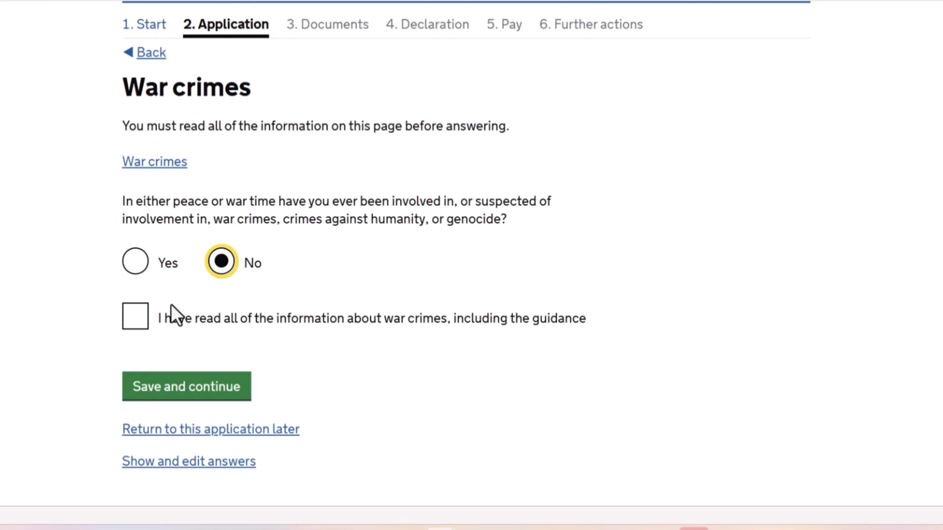
{"action": "left_click", "coordinate": [141, 322]}
{"action": "left_click", "coordinate": [142, 397]}
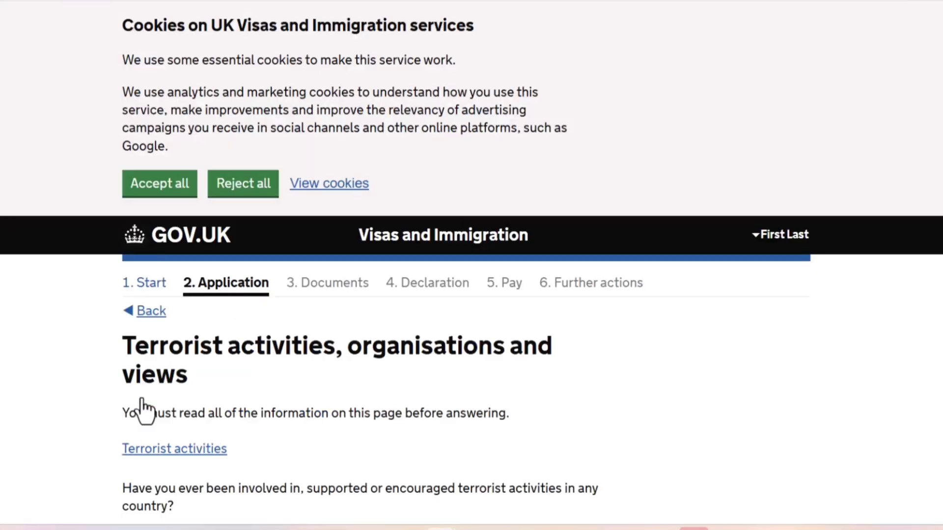
Answer No to having been involved in, supported or encouraged terrorist activities in any country.
{"action": "scroll", "coordinate": [143, 410], "scroll_direction": "down", "scroll_amount": 4}
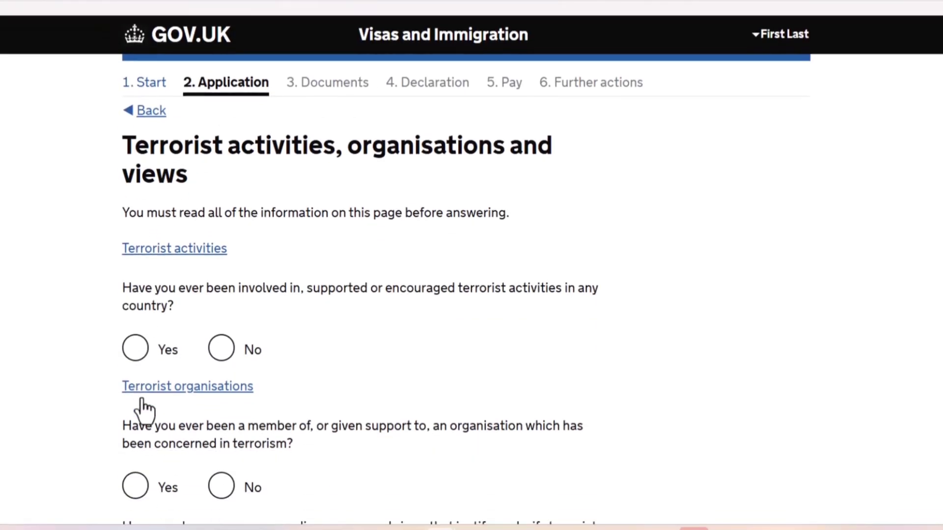
{"action": "scroll", "coordinate": [144, 411], "scroll_direction": "down", "scroll_amount": 1}
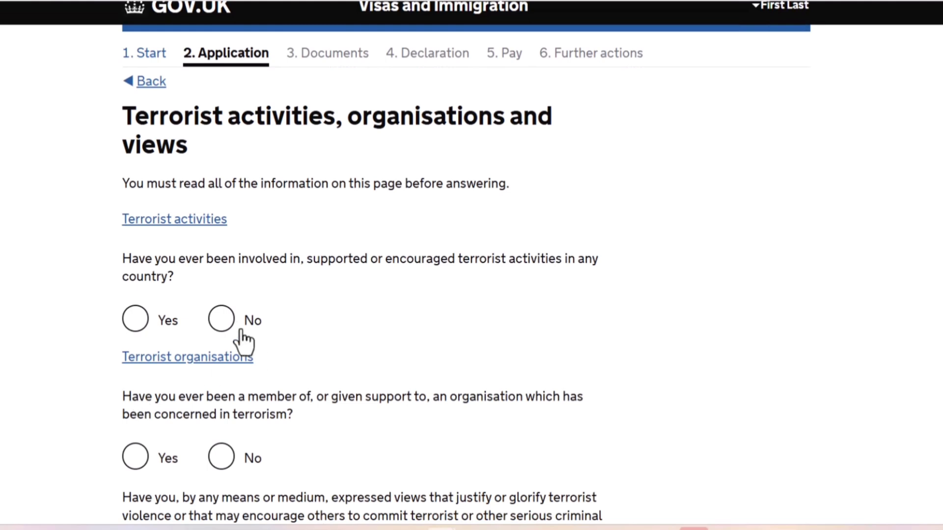
{"action": "left_click", "coordinate": [225, 319]}
{"action": "key", "text": "Left"}
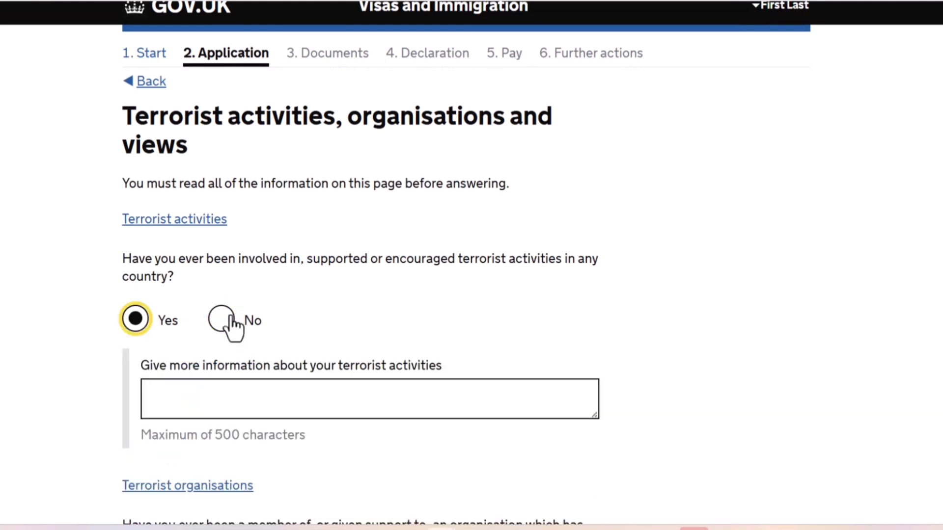
{"action": "left_click", "coordinate": [225, 319]}
{"action": "left_click", "coordinate": [5, 330]}
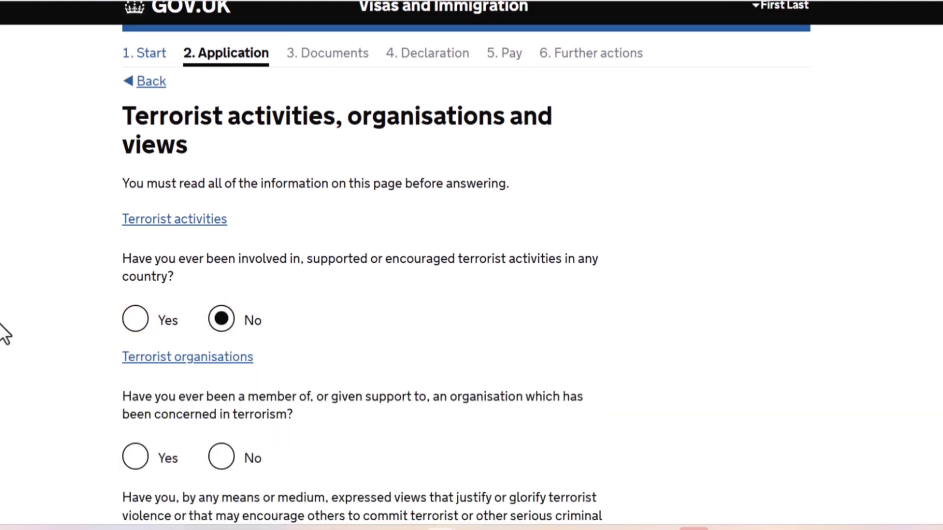
Answer No to supporting terrorist organisations and to expressing terrorist views, confirm having read the guidance, and save.
{"action": "scroll", "coordinate": [4, 334], "scroll_direction": "down", "scroll_amount": 2}
{"action": "scroll", "coordinate": [4, 330], "scroll_direction": "down", "scroll_amount": 5}
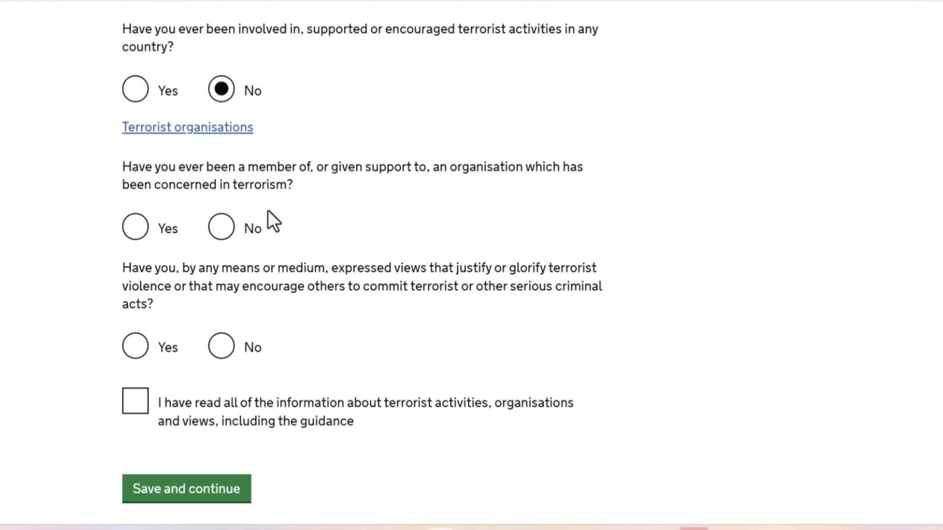
{"action": "left_click", "coordinate": [227, 230]}
{"action": "left_click", "coordinate": [221, 350]}
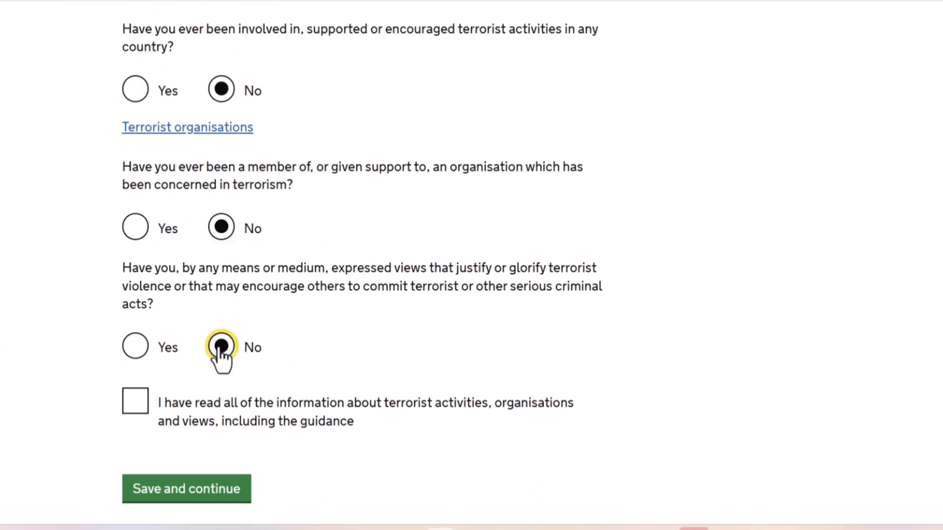
{"action": "left_click", "coordinate": [138, 420]}
{"action": "left_click", "coordinate": [166, 491]}
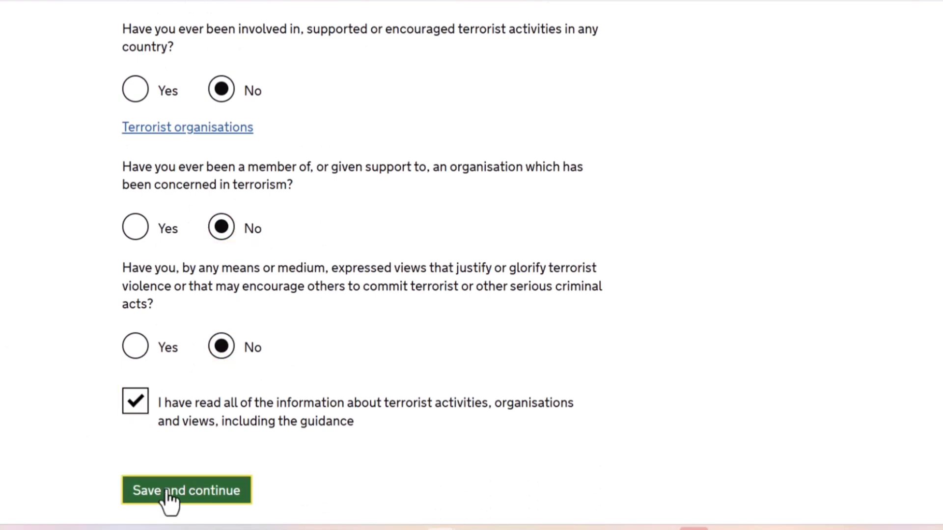
Answer No to both the extremist organisations and extremist views questions, confirm having read the guidance, and save.
{"action": "scroll", "coordinate": [165, 489], "scroll_direction": "down", "scroll_amount": 6}
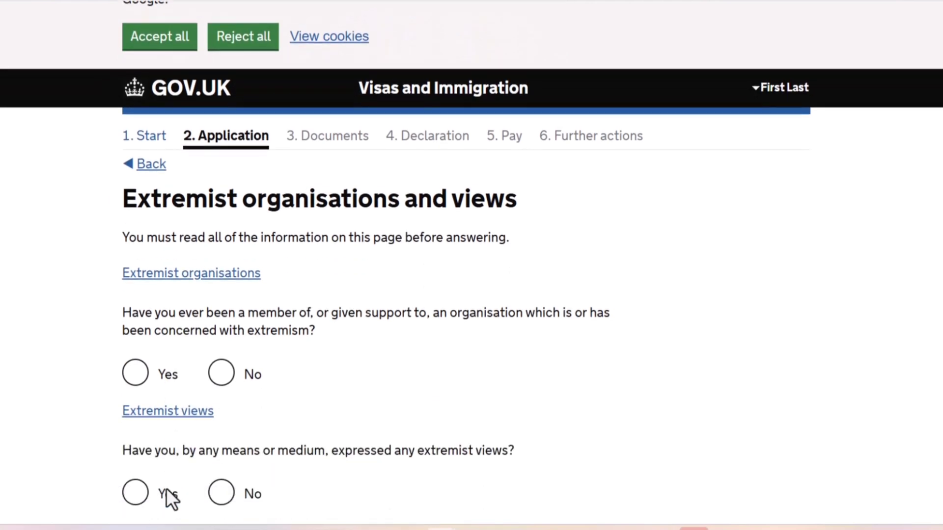
{"action": "scroll", "coordinate": [166, 488], "scroll_direction": "down", "scroll_amount": 1}
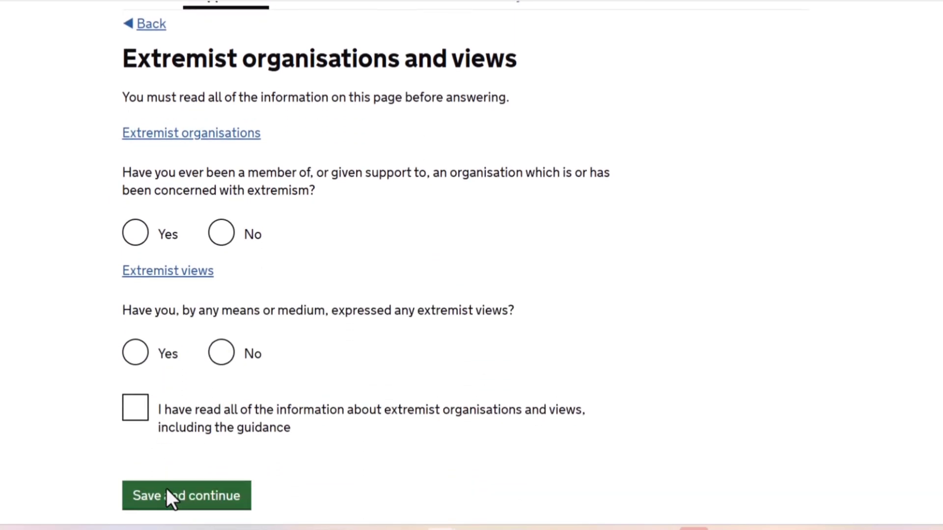
{"action": "scroll", "coordinate": [167, 489], "scroll_direction": "down", "scroll_amount": 2}
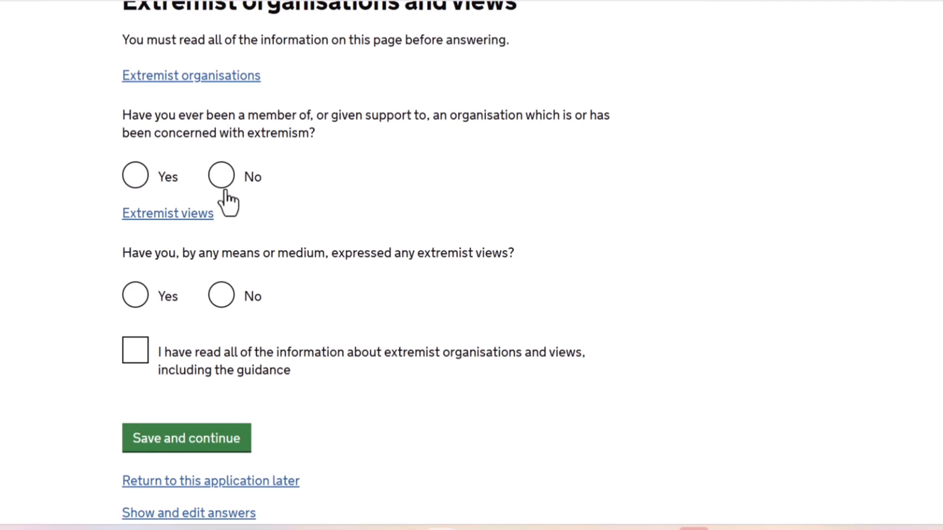
{"action": "left_click", "coordinate": [221, 176]}
{"action": "left_click", "coordinate": [220, 297]}
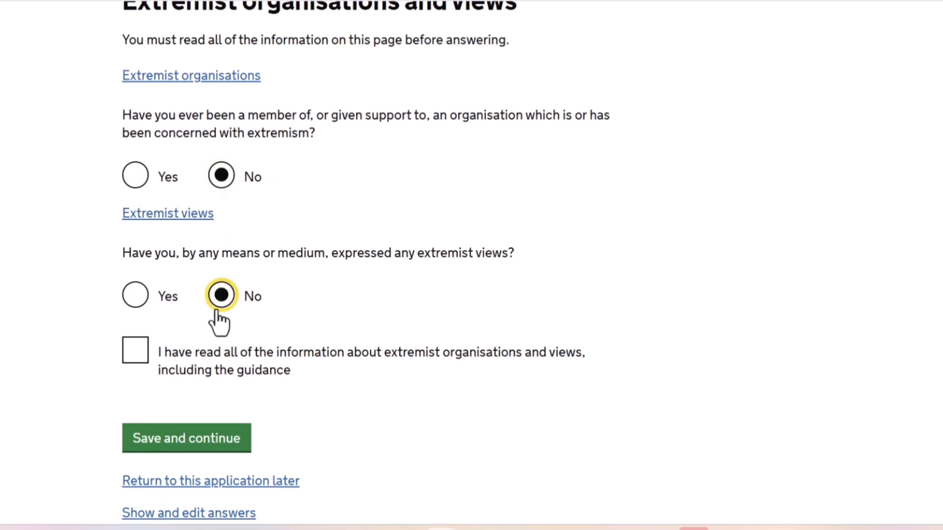
{"action": "left_click", "coordinate": [136, 354]}
{"action": "left_click", "coordinate": [165, 442]}
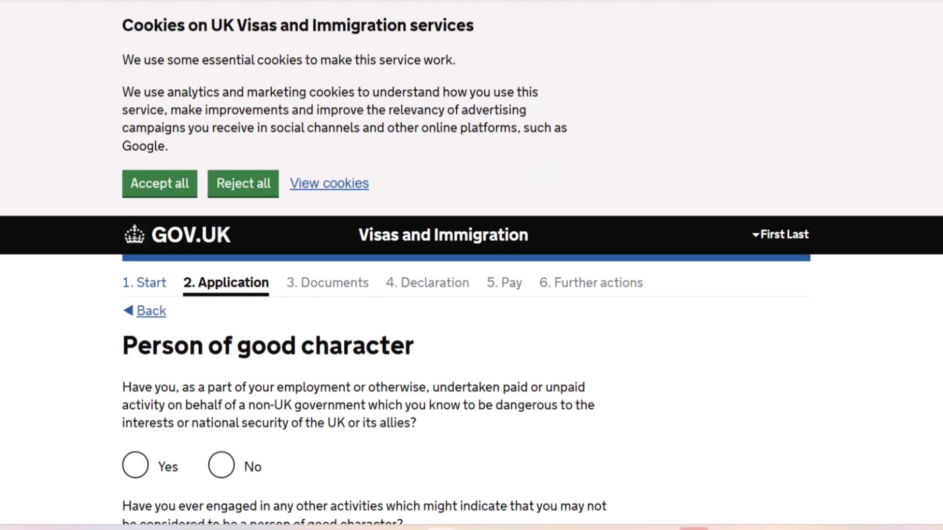
Answer No to all three person of good character questions and save.
{"action": "scroll", "coordinate": [137, 375], "scroll_direction": "down", "scroll_amount": 5}
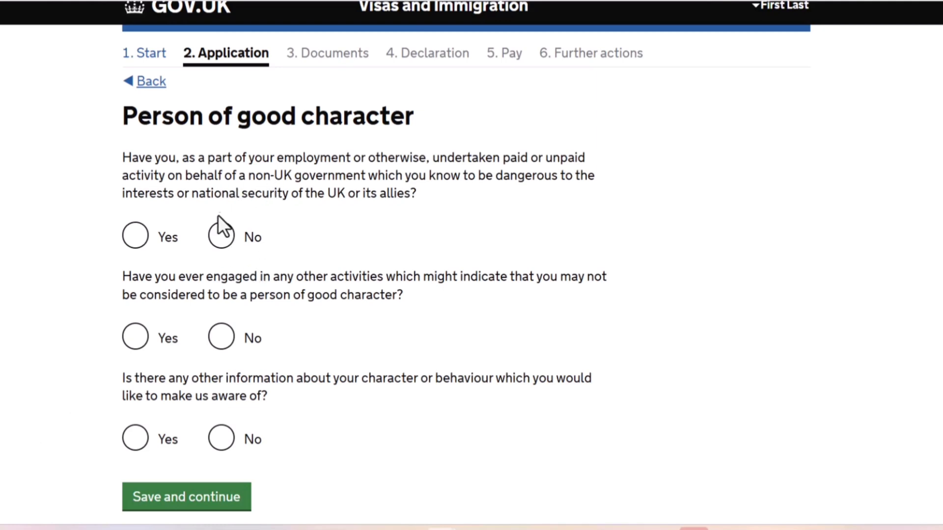
{"action": "left_click", "coordinate": [221, 238]}
{"action": "left_click", "coordinate": [220, 338]}
{"action": "left_click", "coordinate": [221, 438]}
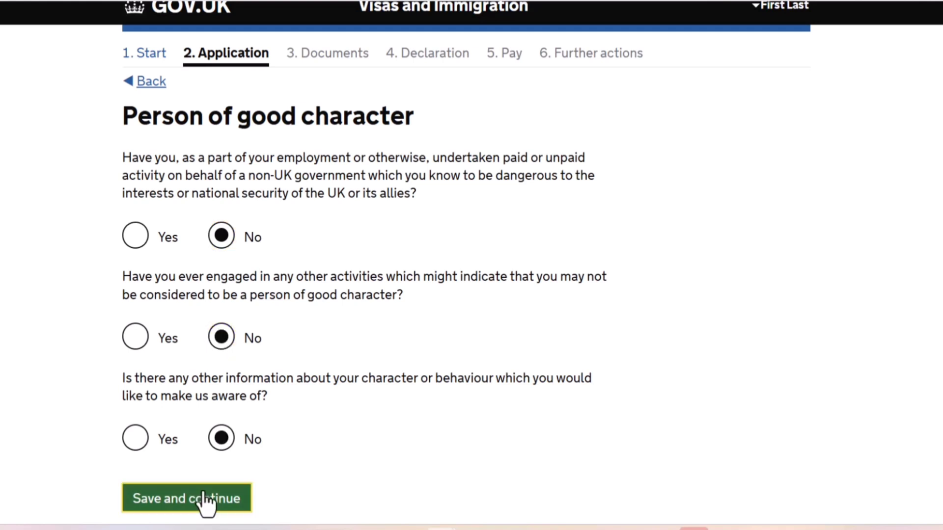
{"action": "left_click", "coordinate": [204, 500]}
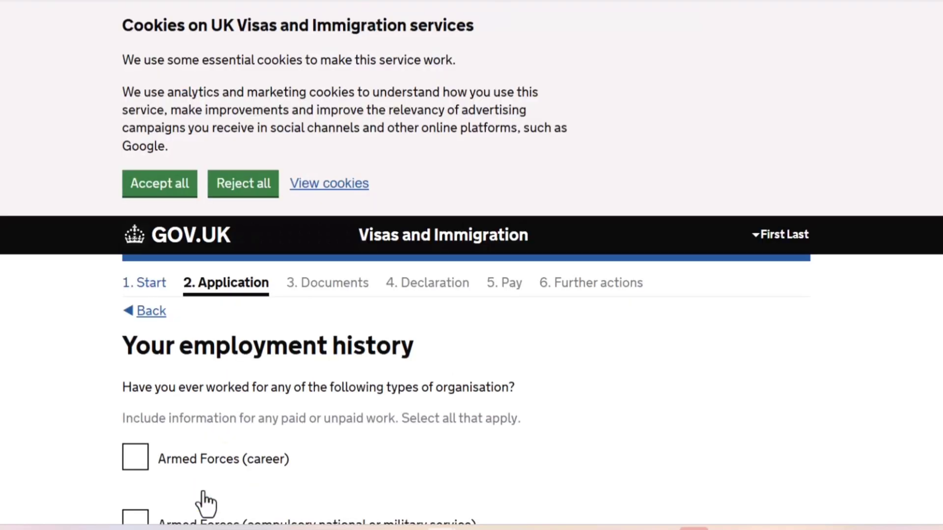
Declare not having worked in any of the listed jobs in the employment history section and save.
{"action": "scroll", "coordinate": [2, 435], "scroll_direction": "down", "scroll_amount": 3}
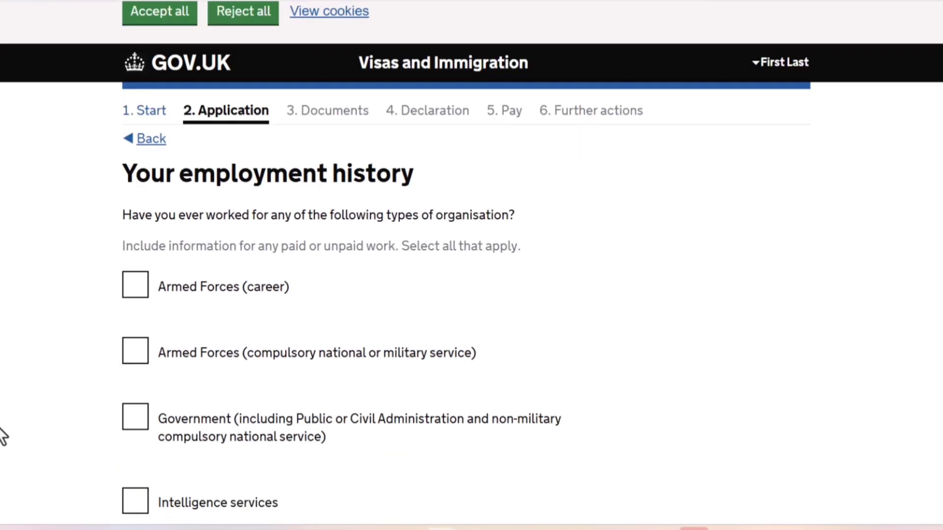
{"action": "scroll", "coordinate": [3, 435], "scroll_direction": "down", "scroll_amount": 3}
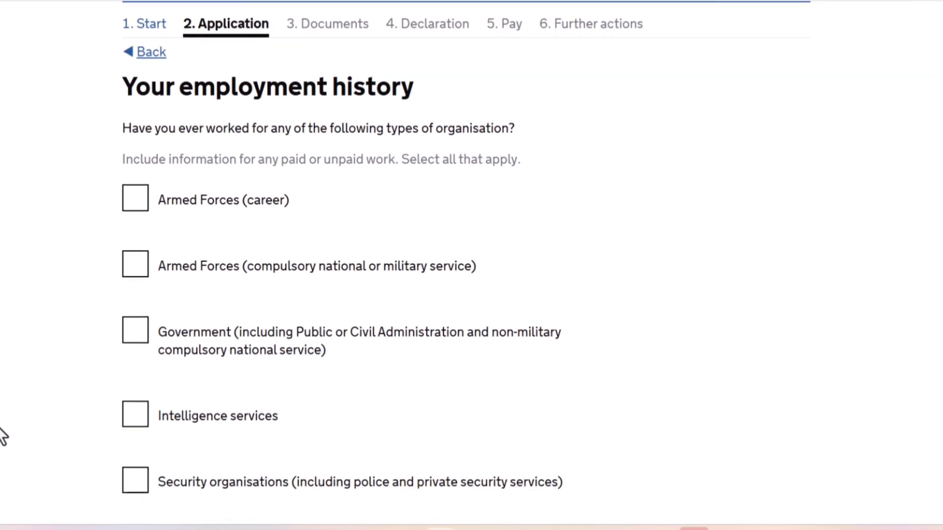
{"action": "scroll", "coordinate": [3, 435], "scroll_direction": "down", "scroll_amount": 3}
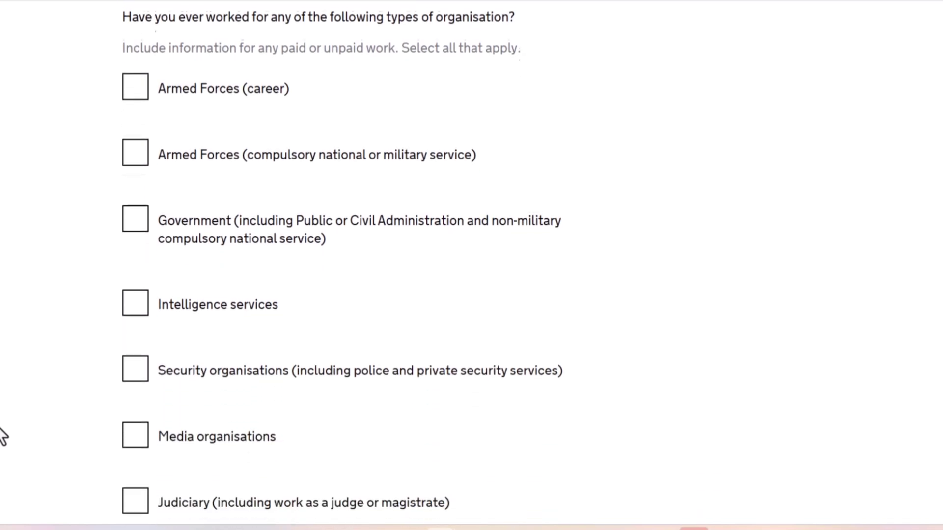
{"action": "scroll", "coordinate": [4, 436], "scroll_direction": "down", "scroll_amount": 1}
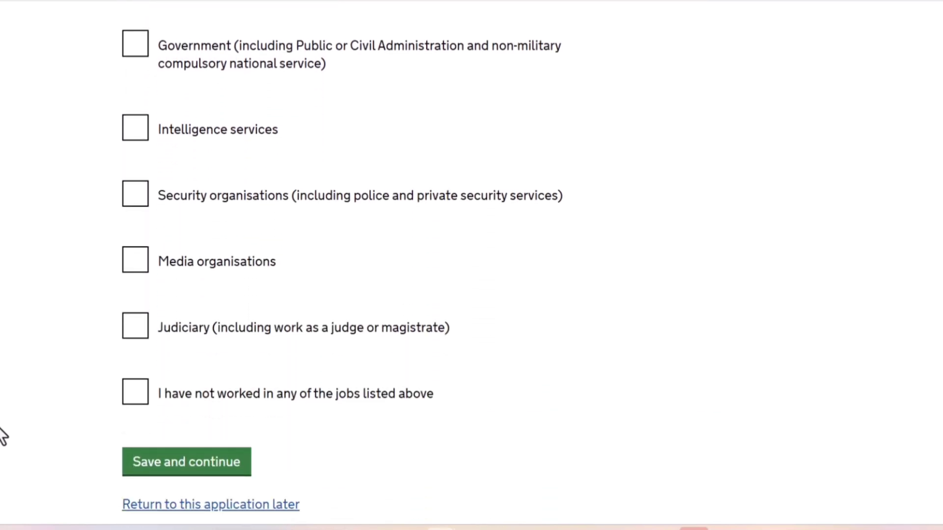
{"action": "scroll", "coordinate": [4, 436], "scroll_direction": "down", "scroll_amount": 1}
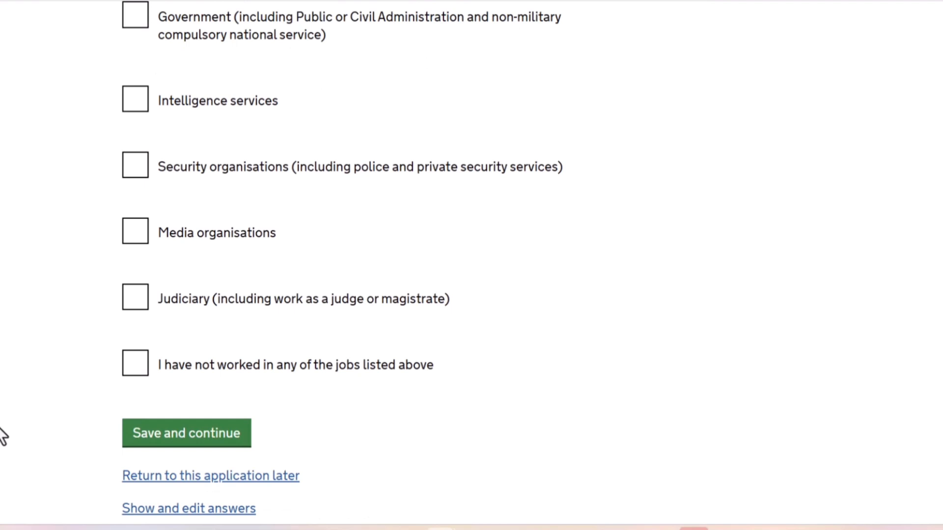
{"action": "scroll", "coordinate": [2, 436], "scroll_direction": "down", "scroll_amount": 2}
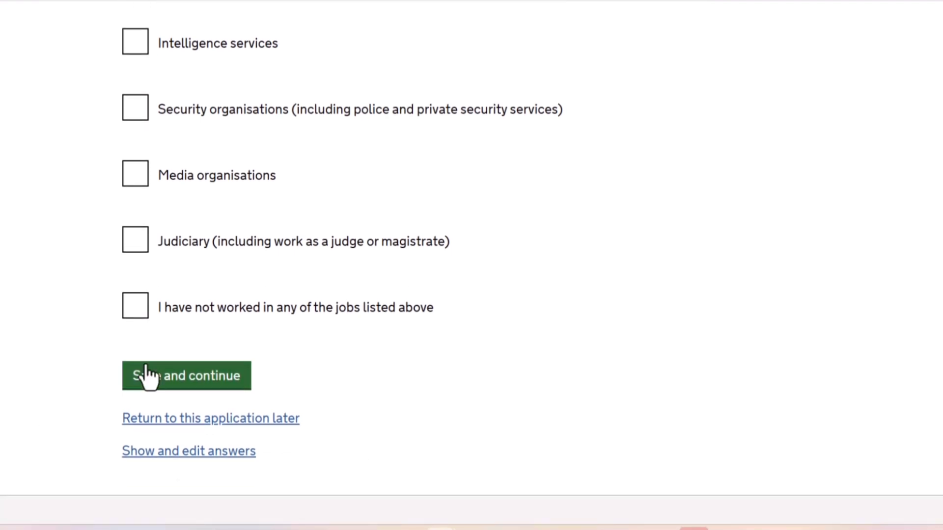
{"action": "left_click", "coordinate": [140, 313]}
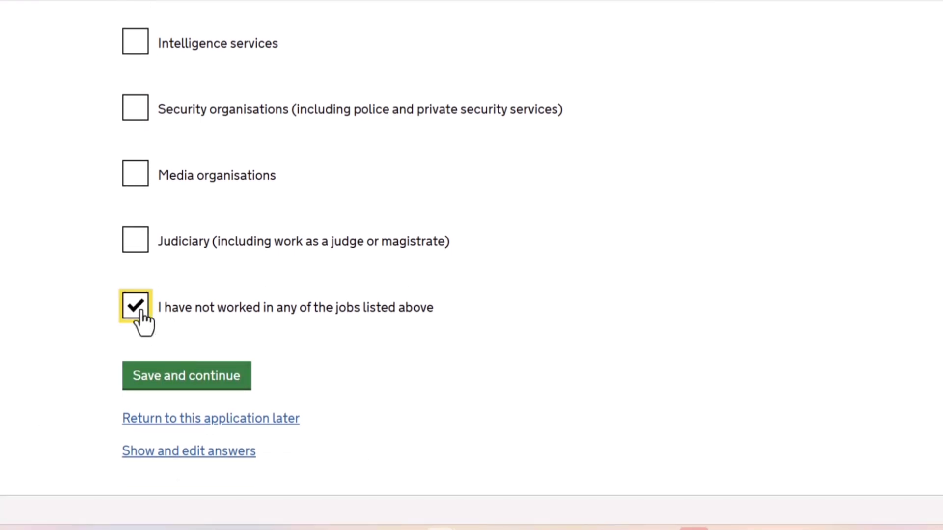
{"action": "left_click", "coordinate": [156, 378]}
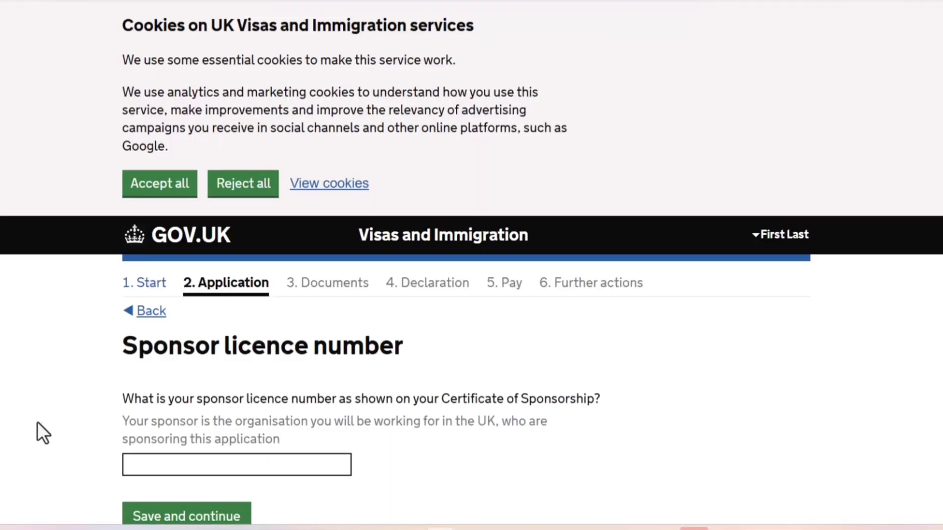
Paste the sponsor licence number from the Certificate of Sponsorship and save.
{"action": "left_click", "coordinate": [198, 463]}
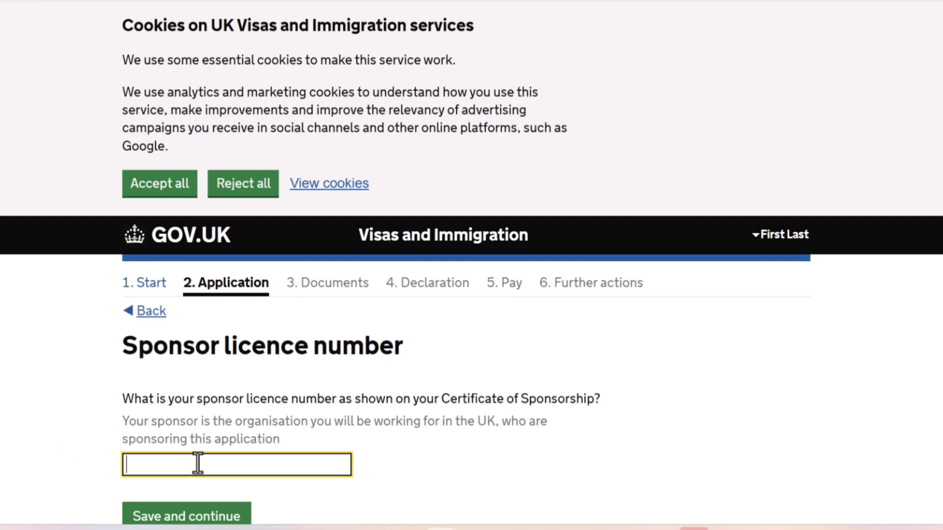
{"action": "key", "text": "ctrl+v"}
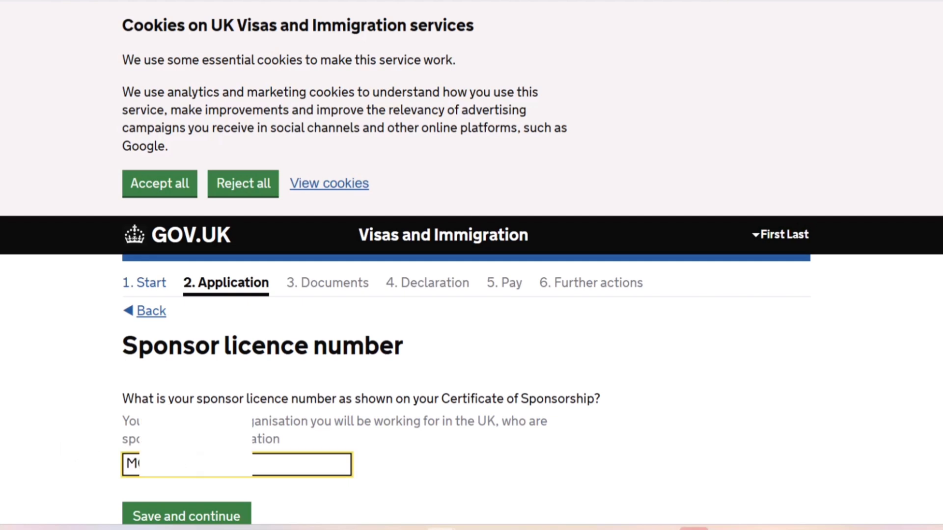
{"action": "left_click", "coordinate": [195, 518]}
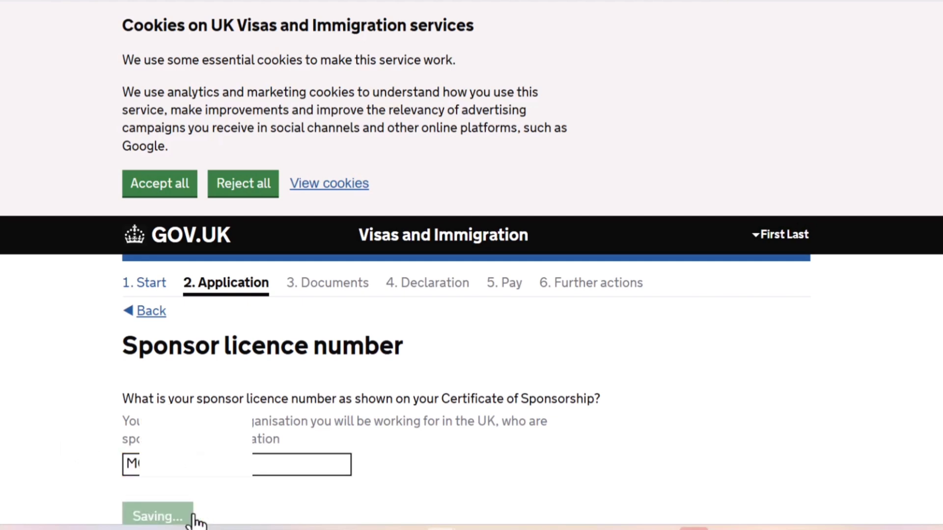
Answer Yes to the sponsor having agreed to certify maintenance on the certificate of sponsorship, and save.
{"action": "scroll", "coordinate": [52, 417], "scroll_direction": "down", "scroll_amount": 1}
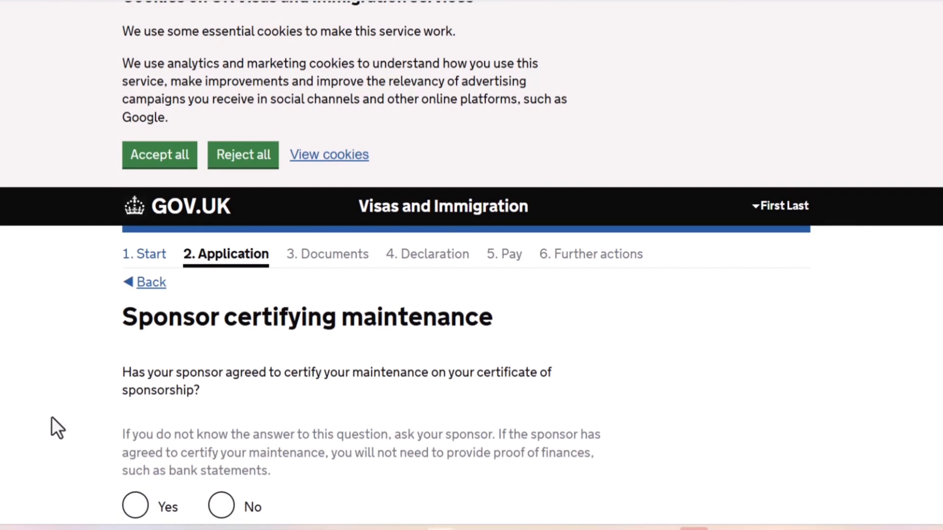
{"action": "scroll", "coordinate": [52, 418], "scroll_direction": "down", "scroll_amount": 1}
{"action": "scroll", "coordinate": [51, 417], "scroll_direction": "down", "scroll_amount": 1}
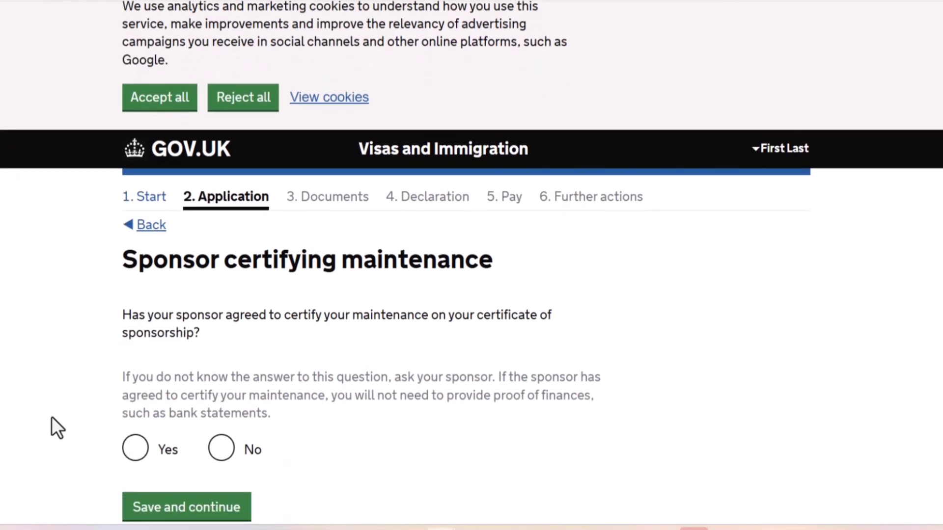
{"action": "scroll", "coordinate": [51, 417], "scroll_direction": "down", "scroll_amount": 1}
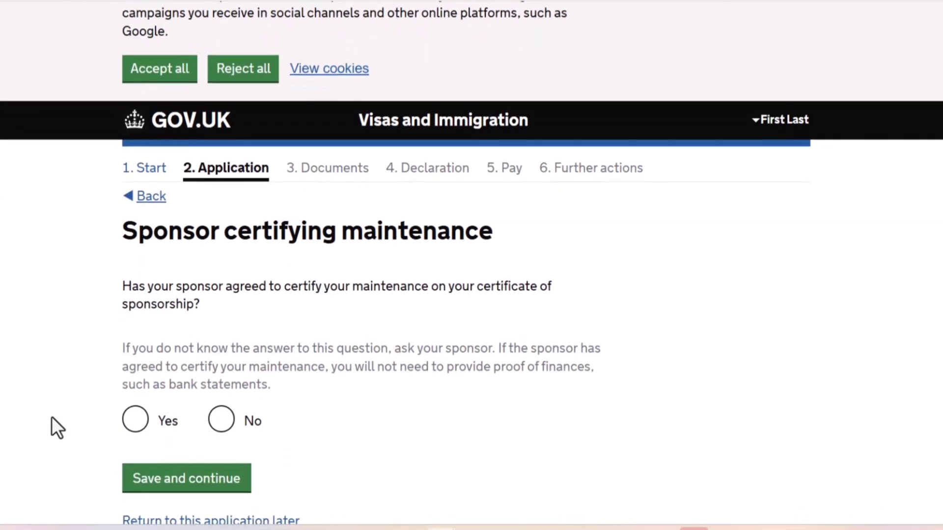
{"action": "scroll", "coordinate": [51, 416], "scroll_direction": "down", "scroll_amount": 3}
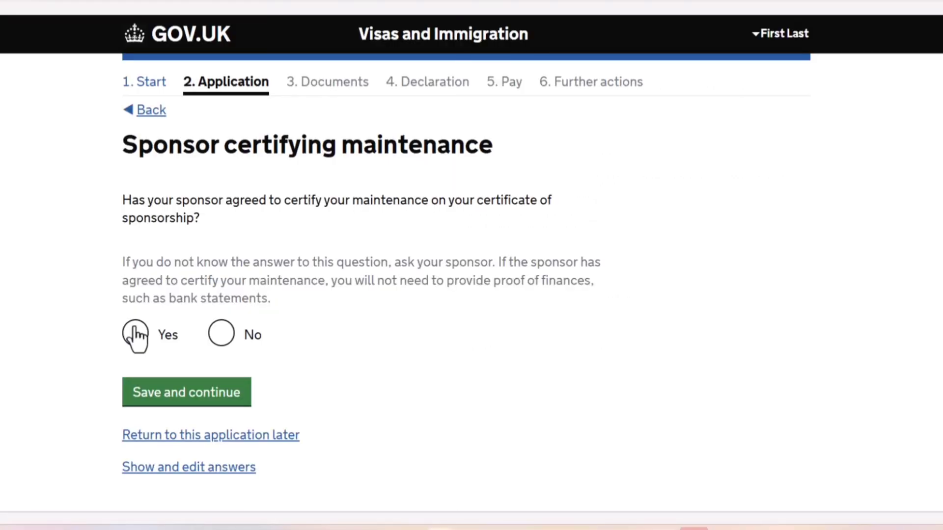
{"action": "left_click", "coordinate": [136, 336]}
{"action": "left_click", "coordinate": [170, 402]}
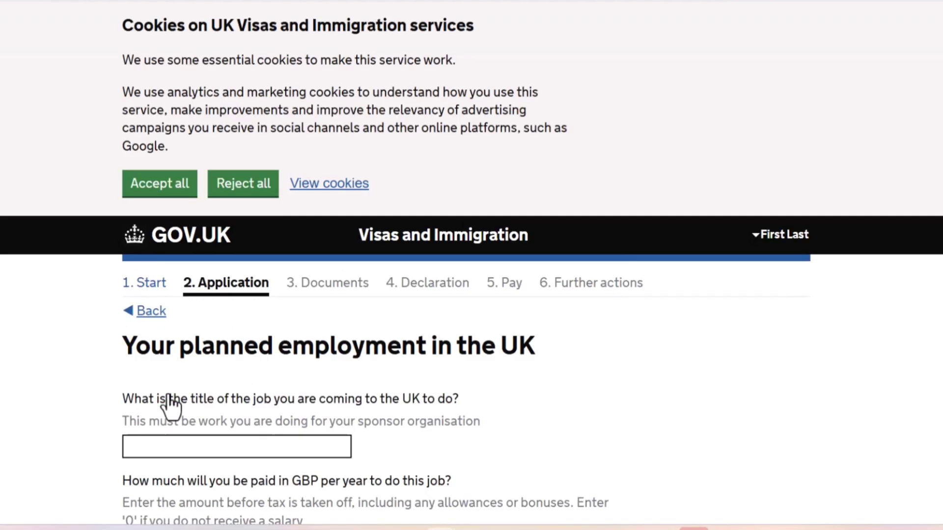
Enter the title of the planned UK job and an annual pay of £38700, and save.
{"action": "scroll", "coordinate": [2, 415], "scroll_direction": "down", "scroll_amount": 4}
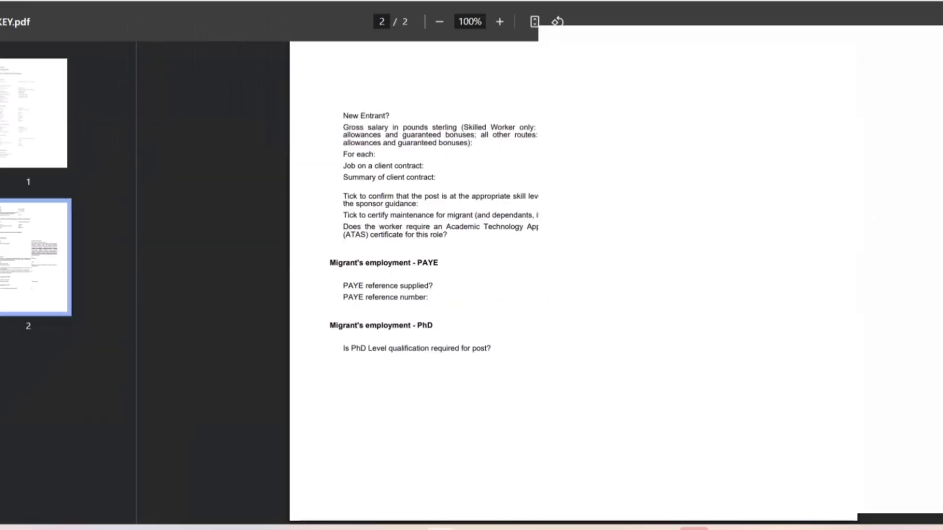
{"action": "scroll", "coordinate": [575, 295], "scroll_direction": "up", "scroll_amount": 2}
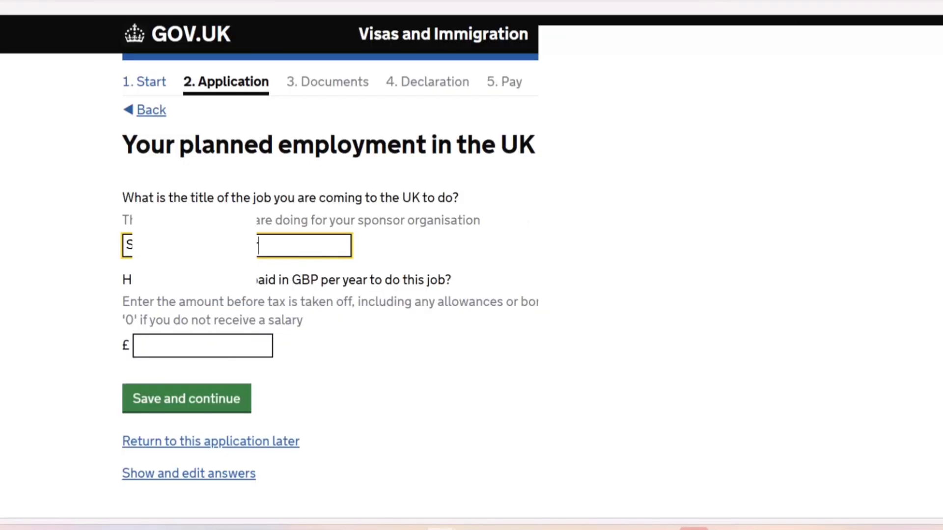
{"action": "left_click", "coordinate": [161, 345]}
{"action": "type", "text": "38700"}
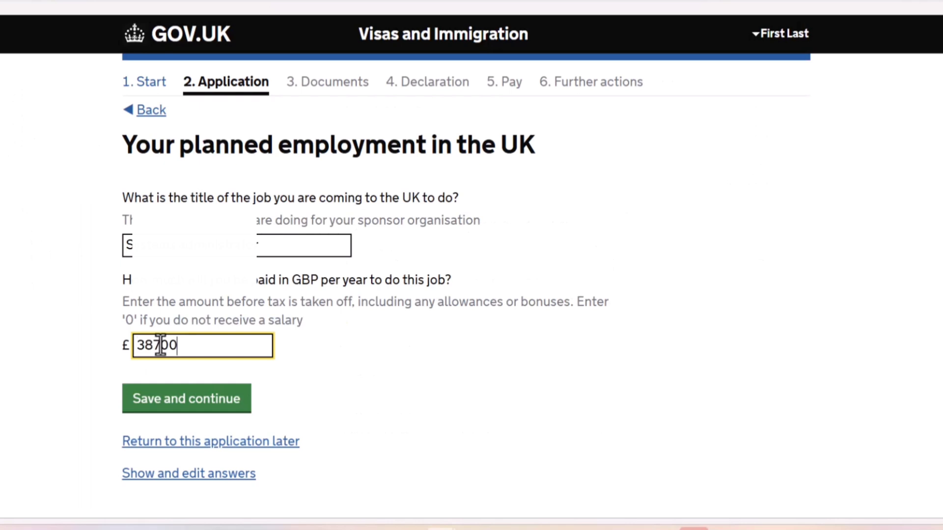
{"action": "left_click", "coordinate": [166, 412]}
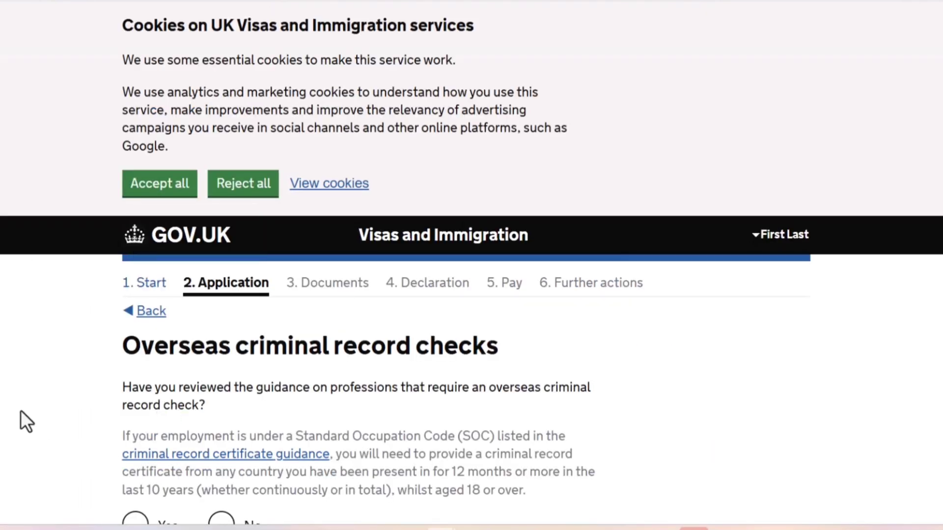
Answer Yes to having reviewed the guidance on professions requiring an overseas criminal record check, and save.
{"action": "scroll", "coordinate": [21, 411], "scroll_direction": "down", "scroll_amount": 4}
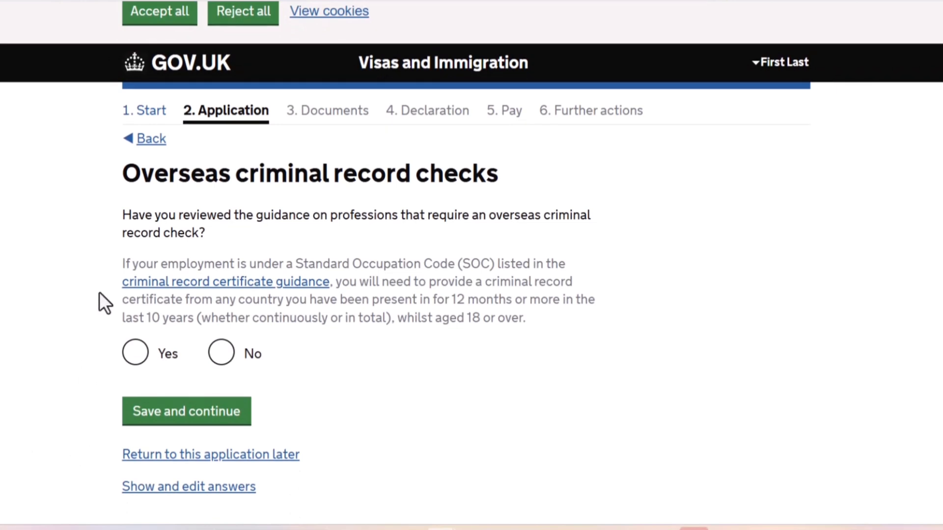
{"action": "left_click", "coordinate": [136, 353]}
{"action": "scroll", "coordinate": [472, 265], "scroll_direction": "down", "scroll_amount": 2}
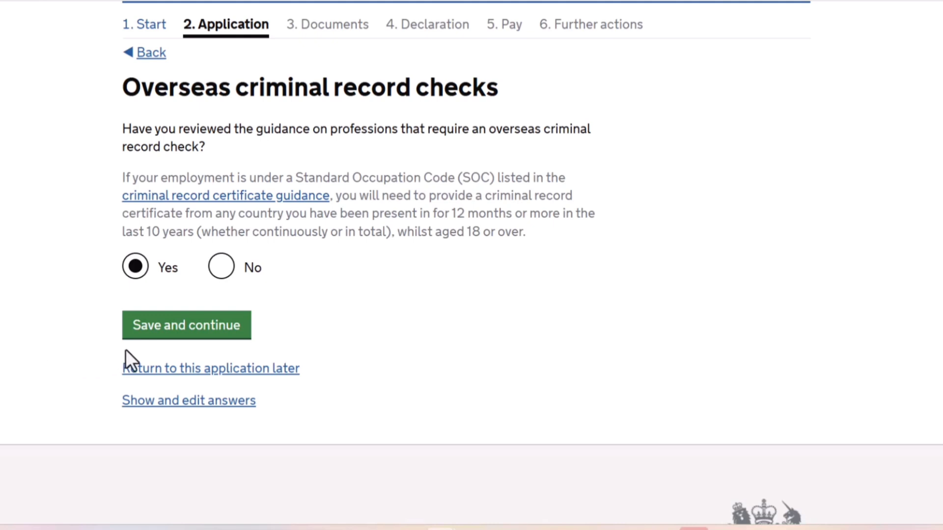
{"action": "left_click", "coordinate": [148, 338]}
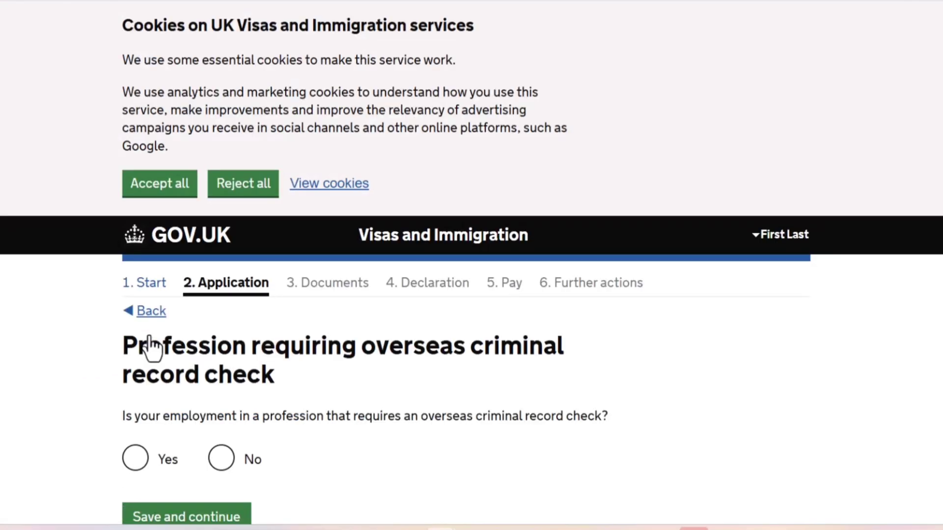
Answer Yes to the employment being in a profession that requires an overseas criminal record check, and save.
{"action": "scroll", "coordinate": [150, 346], "scroll_direction": "down", "scroll_amount": 5}
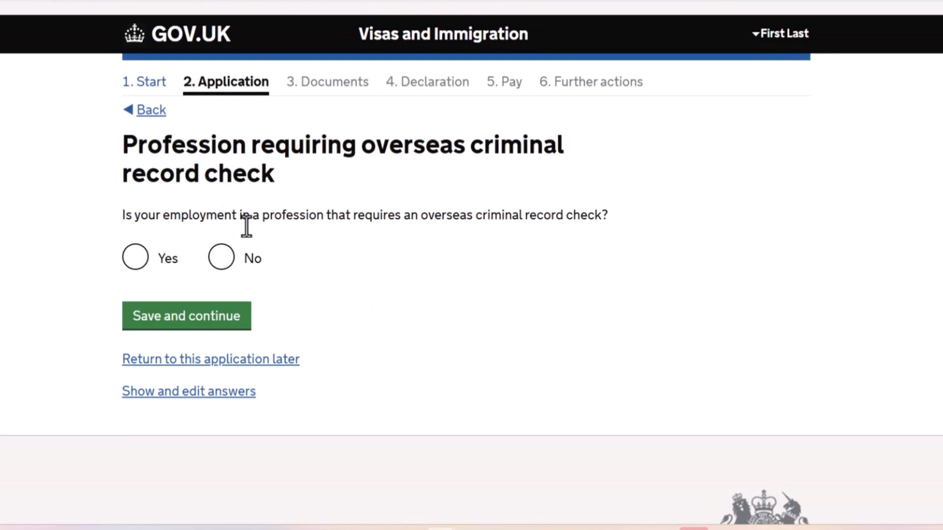
{"action": "left_click", "coordinate": [138, 255]}
{"action": "left_click", "coordinate": [161, 325]}
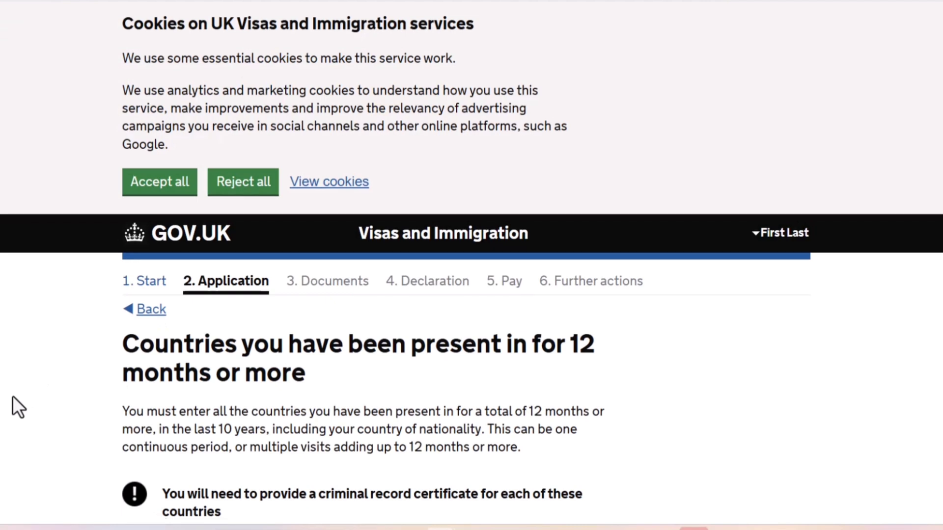
Enter Nigeria as a country of presence for 12 months or more, answer Yes to providing its criminal record certificate, and save.
{"action": "scroll", "coordinate": [12, 396], "scroll_direction": "down", "scroll_amount": 2}
{"action": "scroll", "coordinate": [13, 396], "scroll_direction": "down", "scroll_amount": 5}
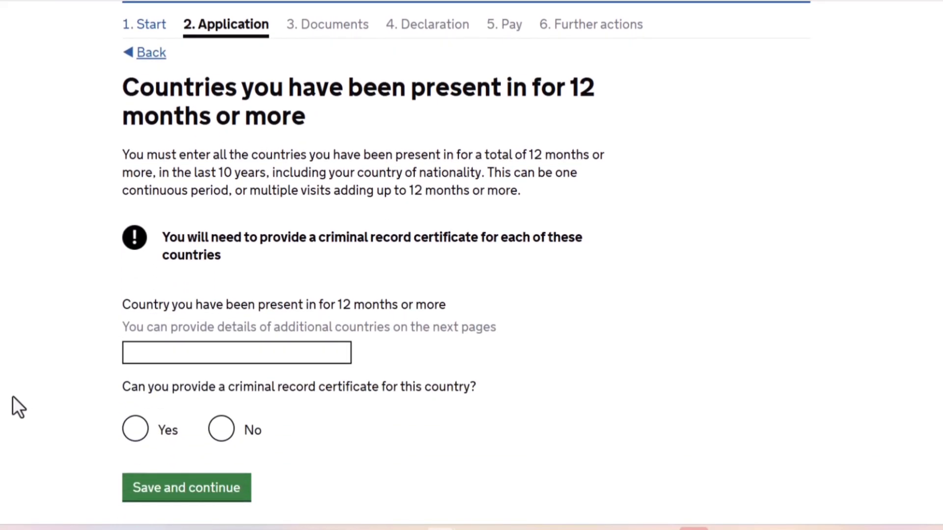
{"action": "scroll", "coordinate": [13, 397], "scroll_direction": "up", "scroll_amount": 1}
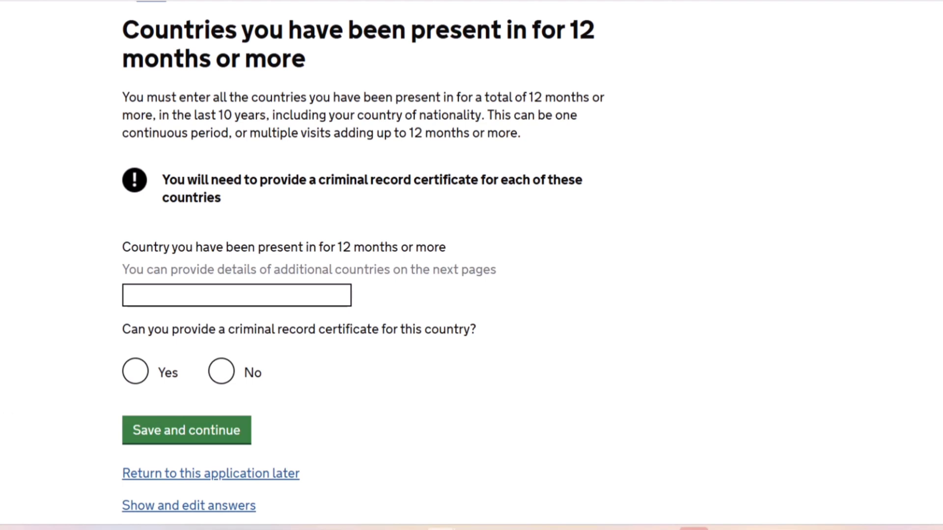
{"action": "left_click", "coordinate": [204, 290]}
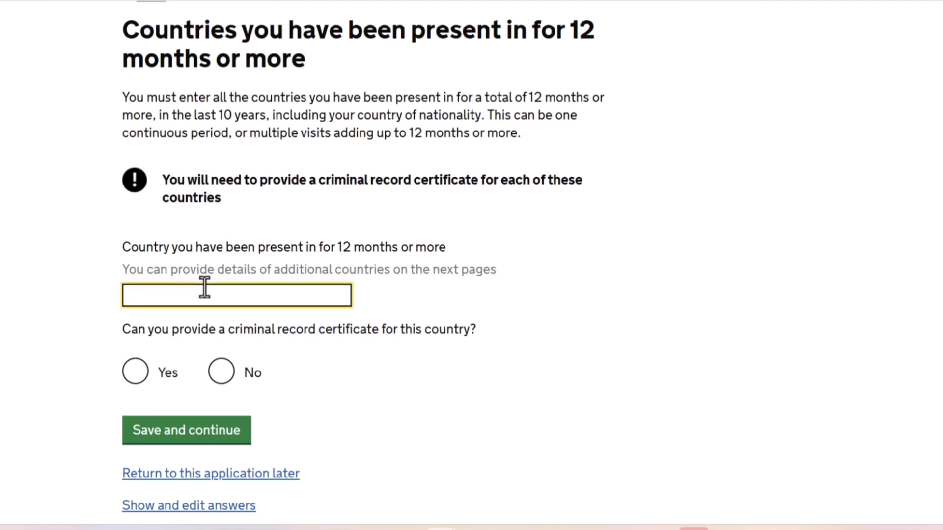
{"action": "type", "text": "nige"}
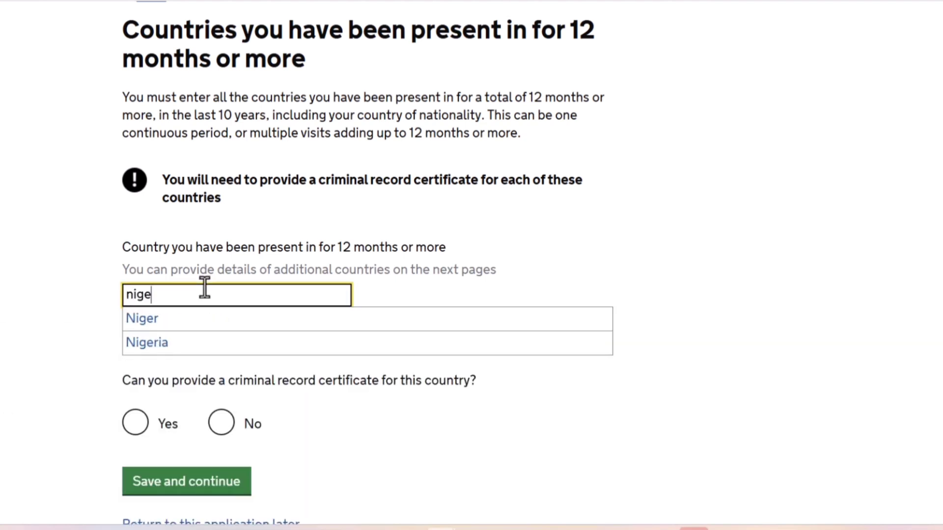
{"action": "left_click", "coordinate": [178, 342]}
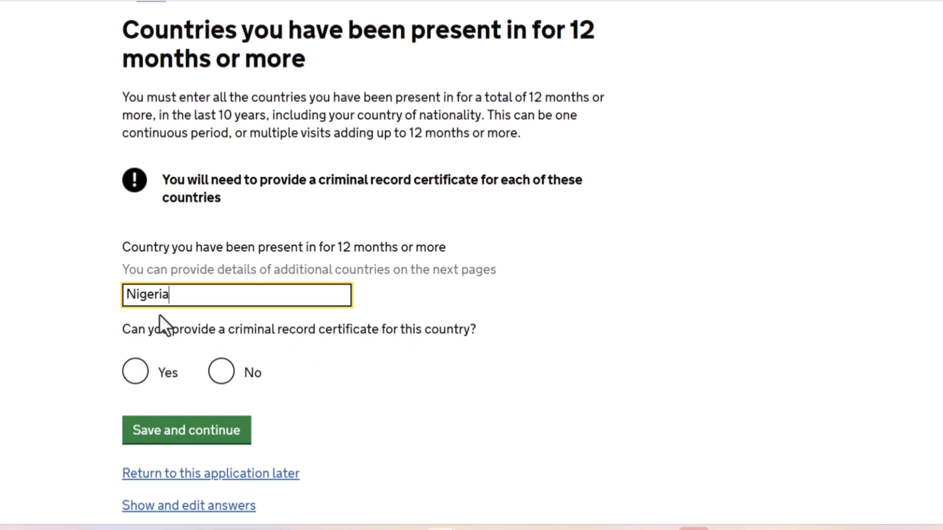
{"action": "left_click", "coordinate": [135, 371]}
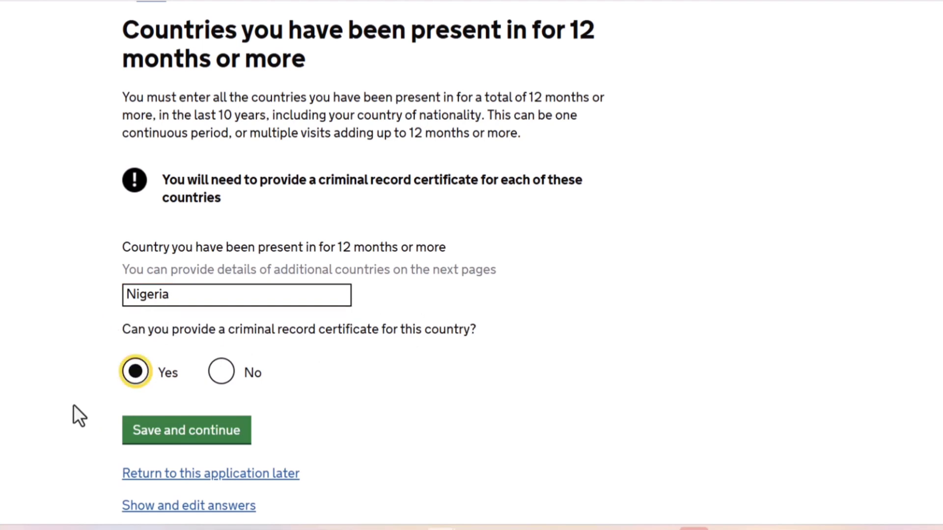
{"action": "left_click", "coordinate": [179, 437]}
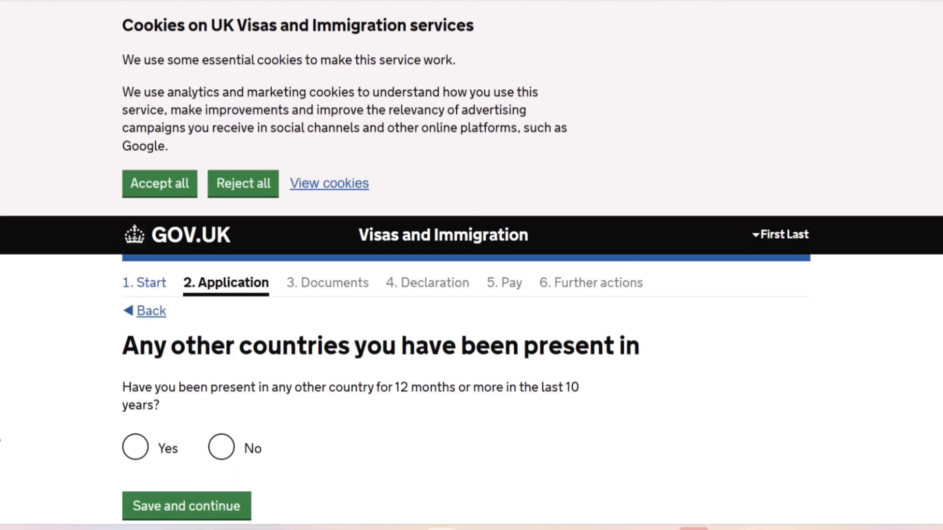
Answer No to having been present in any other country for 12 months or more in the last 10 years, and save.
{"action": "scroll", "coordinate": [471, 265], "scroll_direction": "down", "scroll_amount": 3}
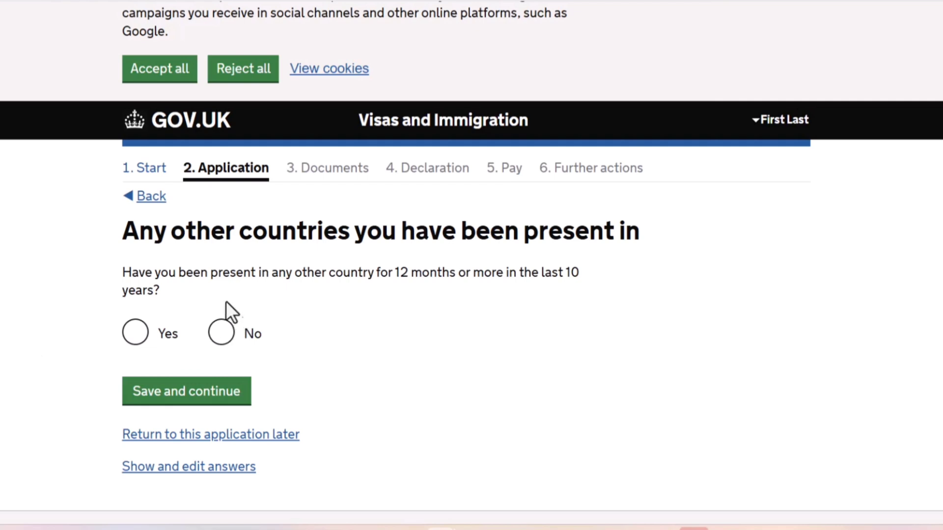
{"action": "left_click", "coordinate": [231, 333]}
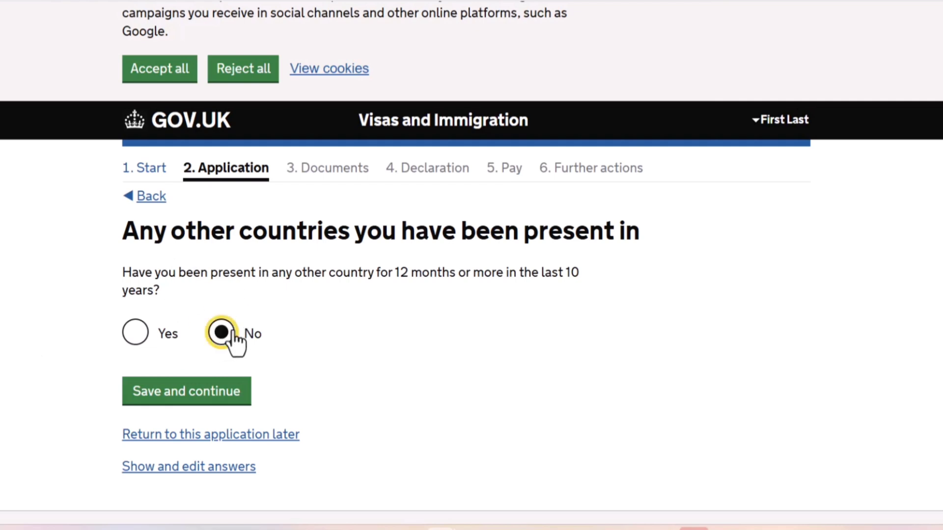
{"action": "left_click", "coordinate": [168, 402]}
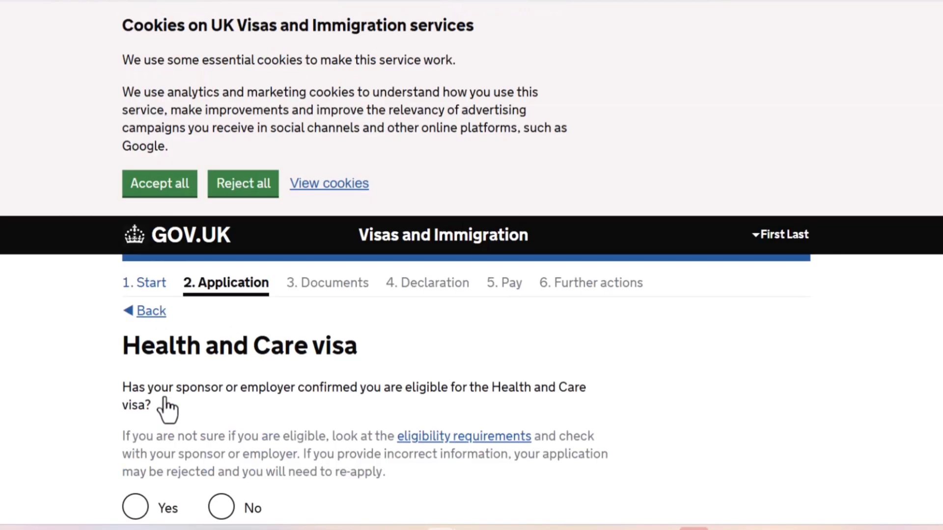
Answer Yes to Health and Care visa eligibility, confirm having checked the eligibility requirements, and save.
{"action": "scroll", "coordinate": [471, 265], "scroll_direction": "down", "scroll_amount": 2}
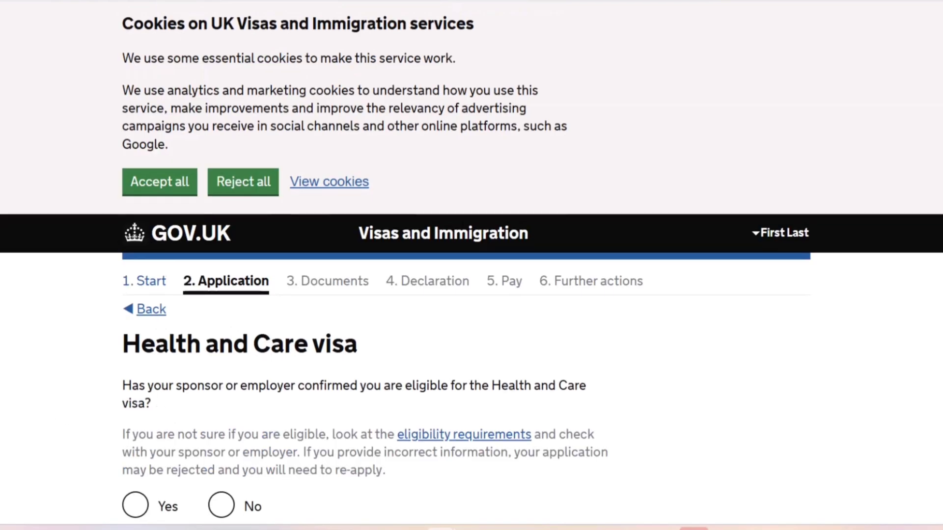
{"action": "scroll", "coordinate": [471, 265], "scroll_direction": "down", "scroll_amount": 1}
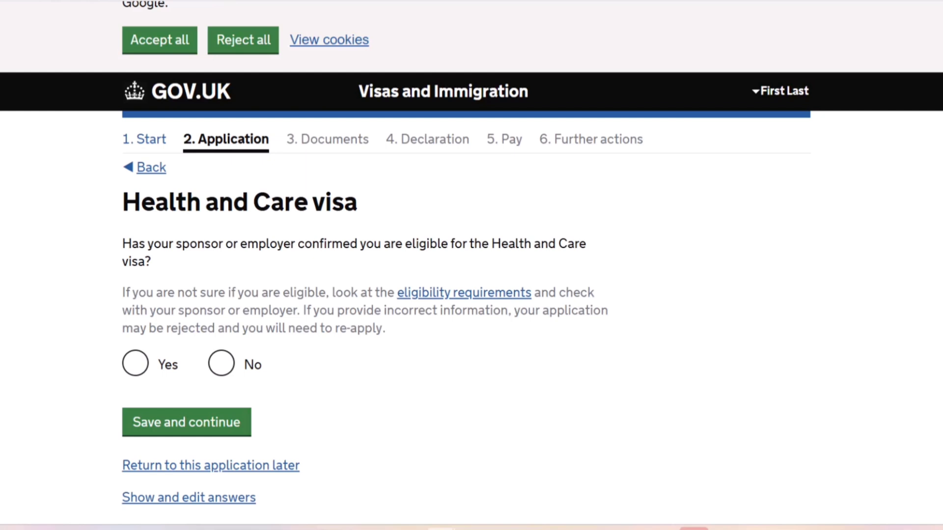
{"action": "left_click", "coordinate": [129, 374]}
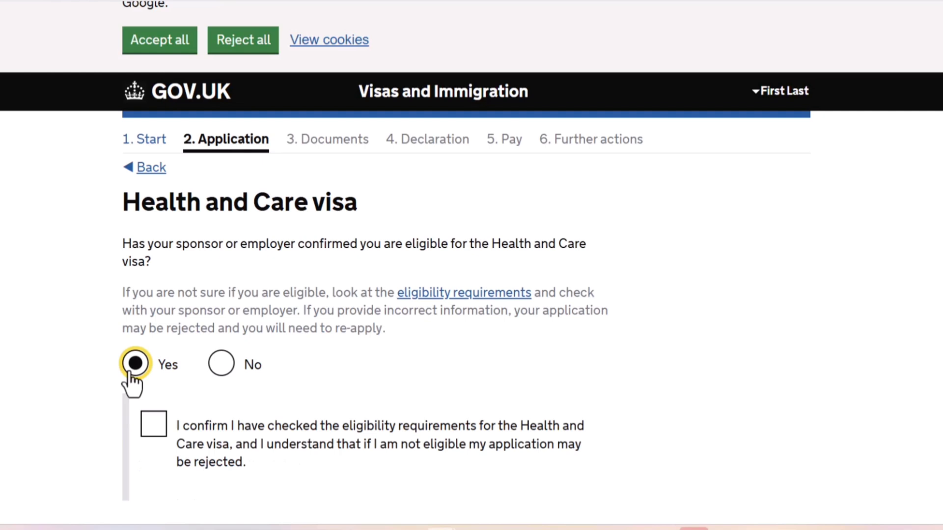
{"action": "left_click", "coordinate": [148, 431]}
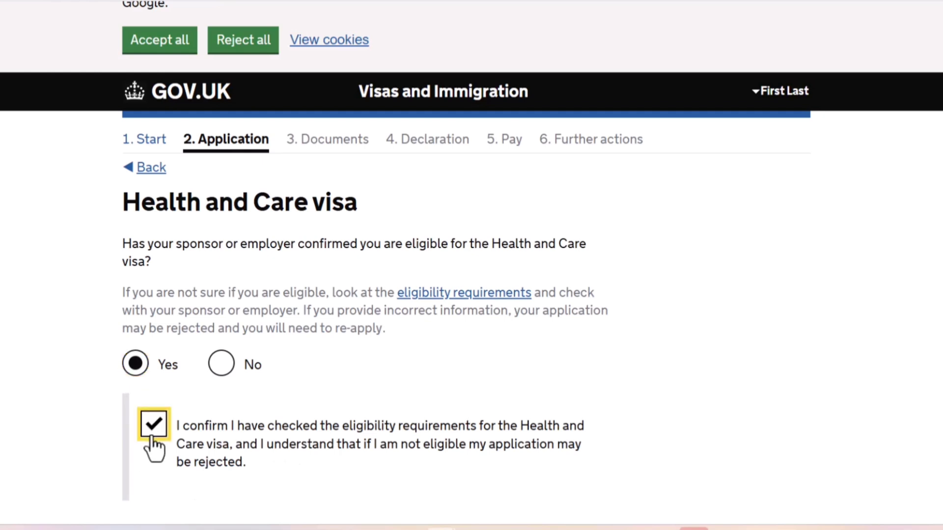
{"action": "scroll", "coordinate": [28, 423], "scroll_direction": "down", "scroll_amount": 4}
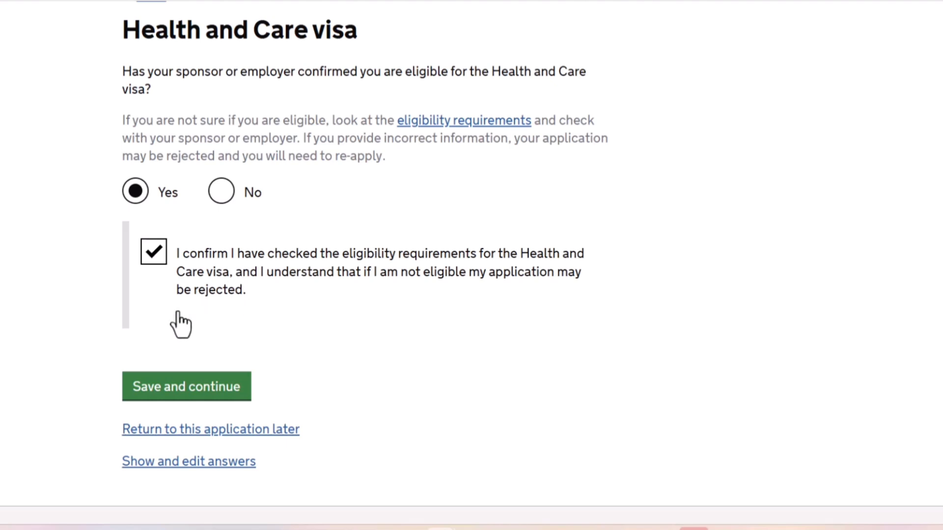
{"action": "left_click", "coordinate": [156, 393]}
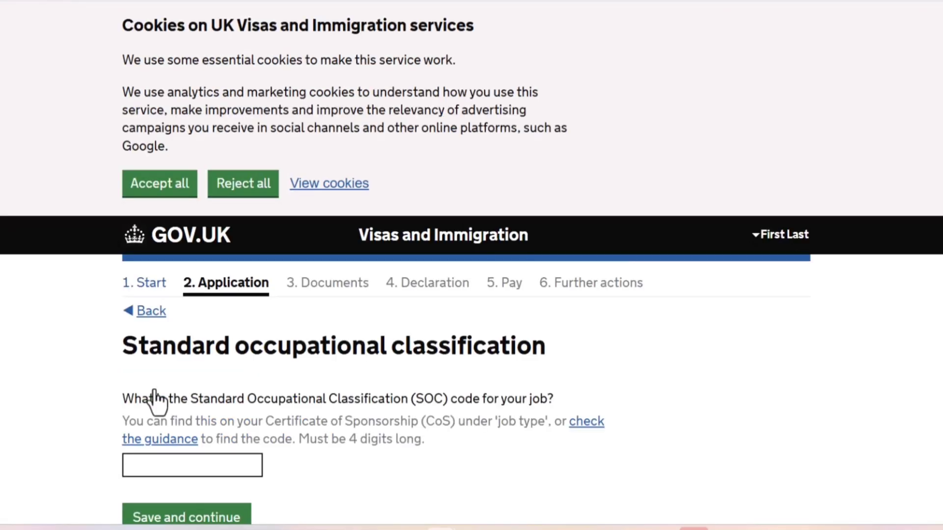
Check the job type entry in the sponsorship certificate PDF, submit SOC code 6131 for nursing auxiliaries and assistants, and confirm it.
{"action": "scroll", "coordinate": [472, 266], "scroll_direction": "down", "scroll_amount": 3}
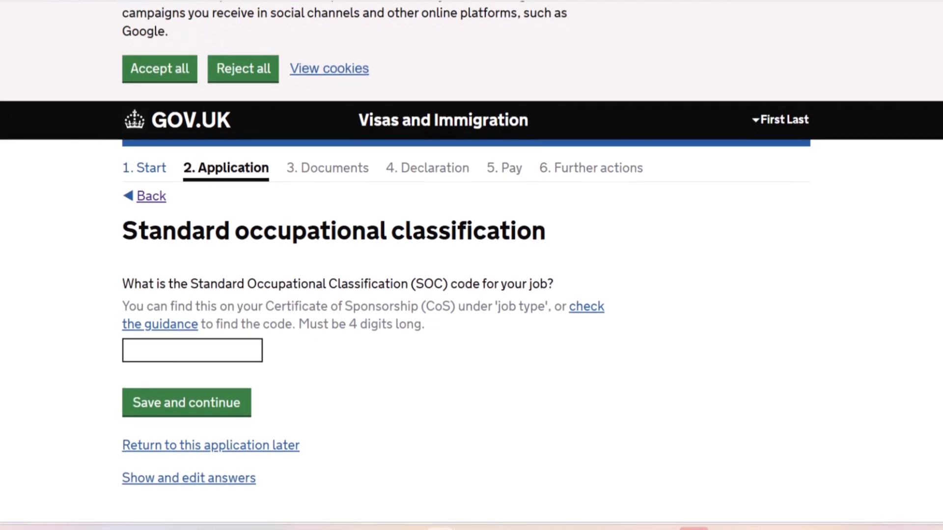
{"action": "left_click", "coordinate": [196, 1]}
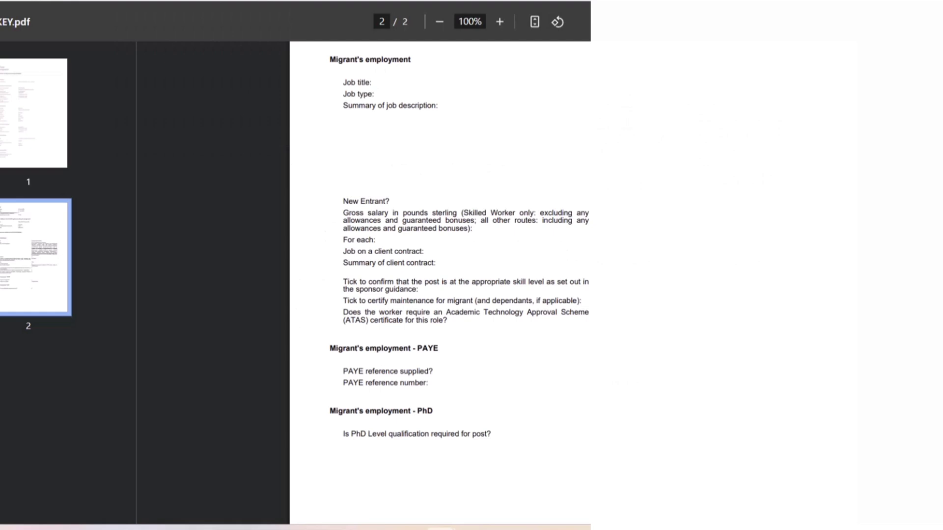
{"action": "left_click_drag", "start_coordinate": [330, 60], "coordinate": [375, 95]}
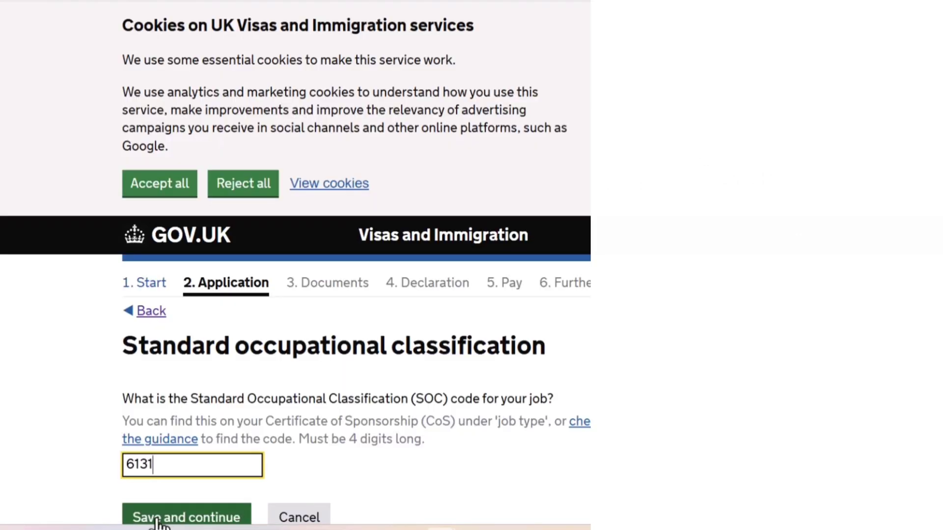
{"action": "left_click", "coordinate": [157, 521]}
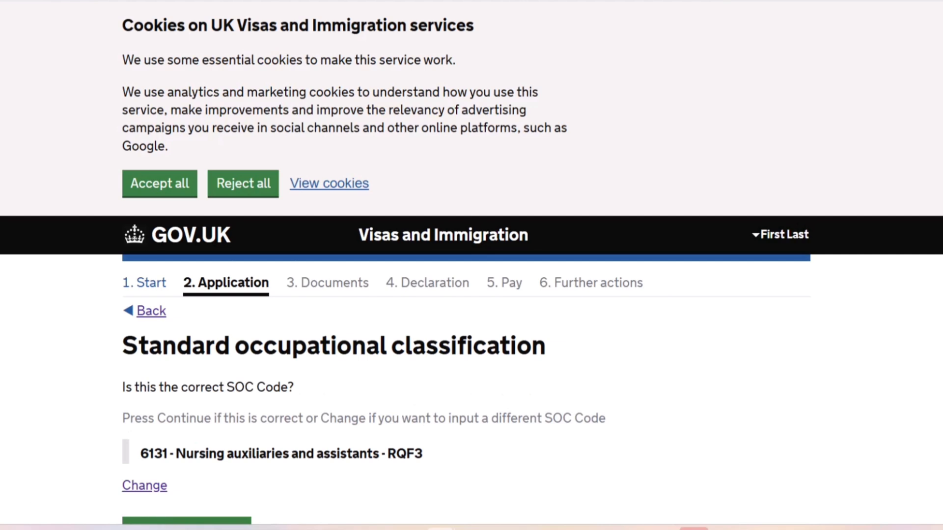
{"action": "scroll", "coordinate": [157, 523], "scroll_direction": "down", "scroll_amount": 2}
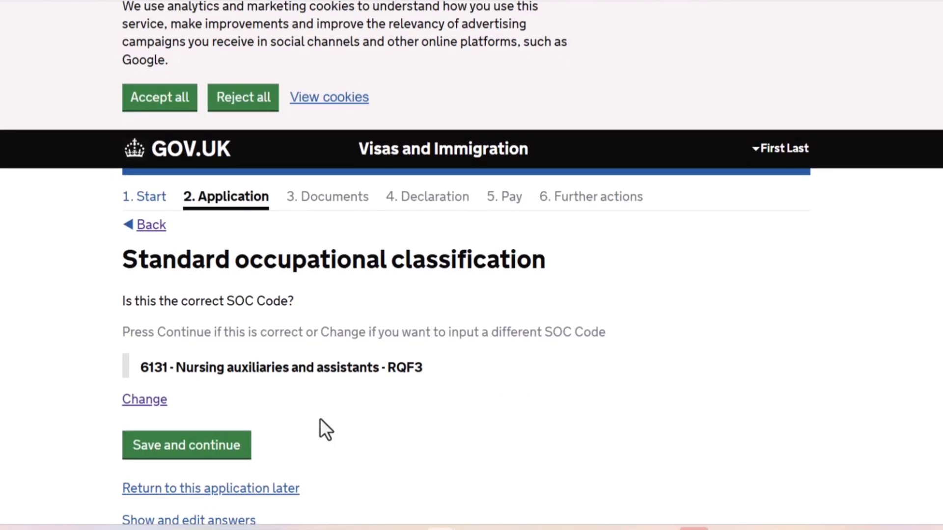
{"action": "left_click", "coordinate": [168, 451]}
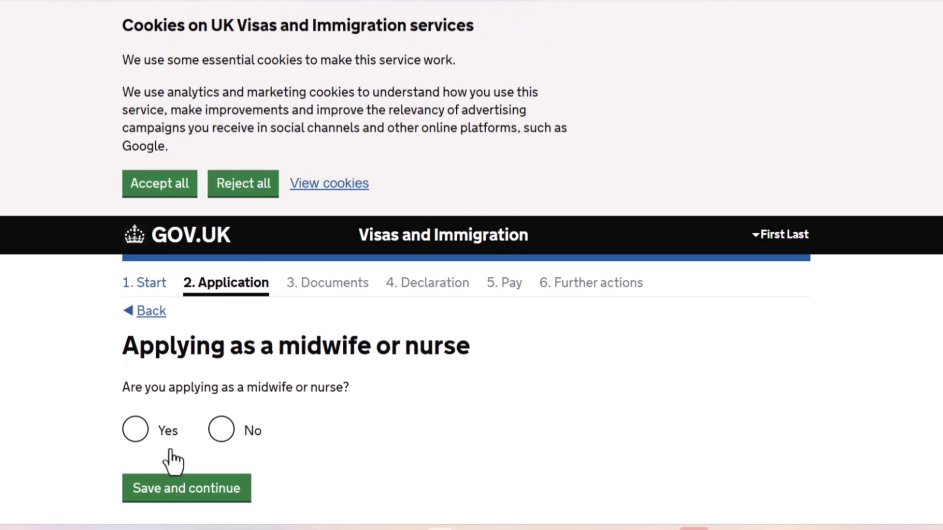
Answer No to applying as a midwife or nurse, and save.
{"action": "left_click", "coordinate": [227, 429]}
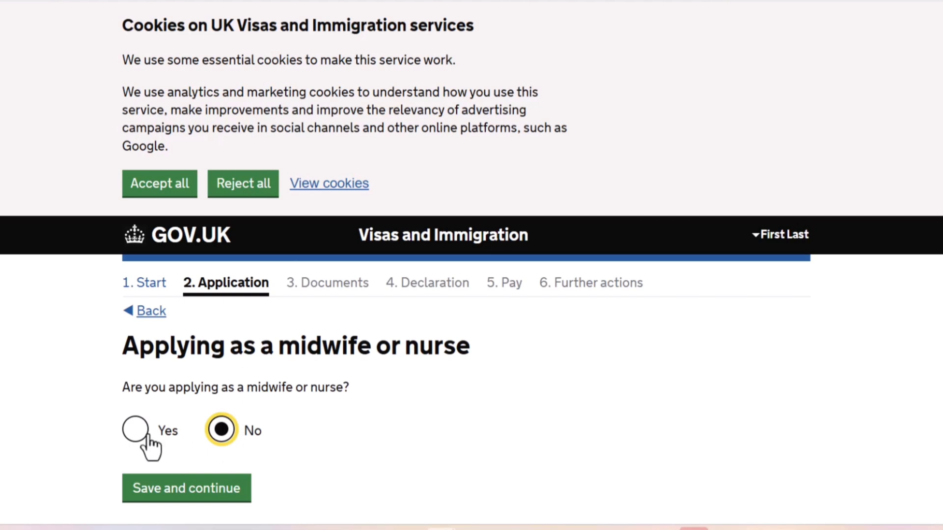
{"action": "left_click", "coordinate": [131, 435]}
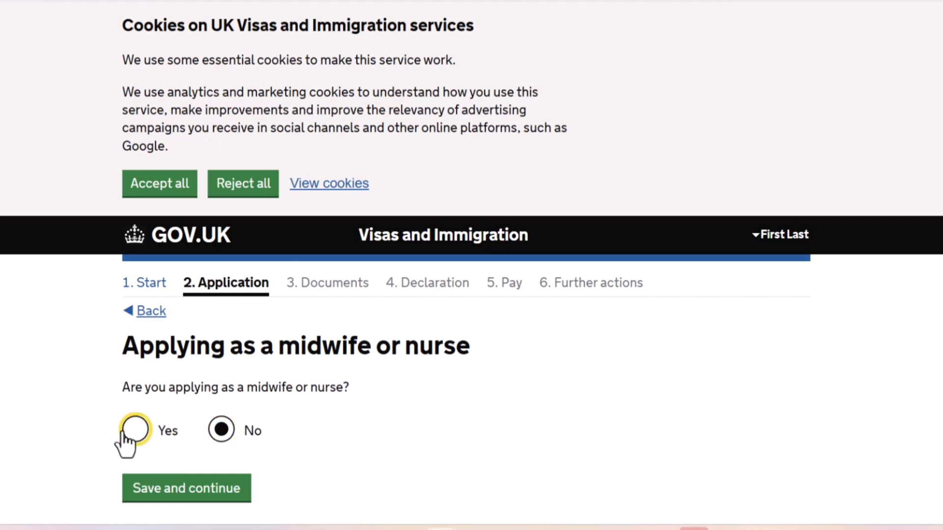
{"action": "left_click", "coordinate": [213, 441]}
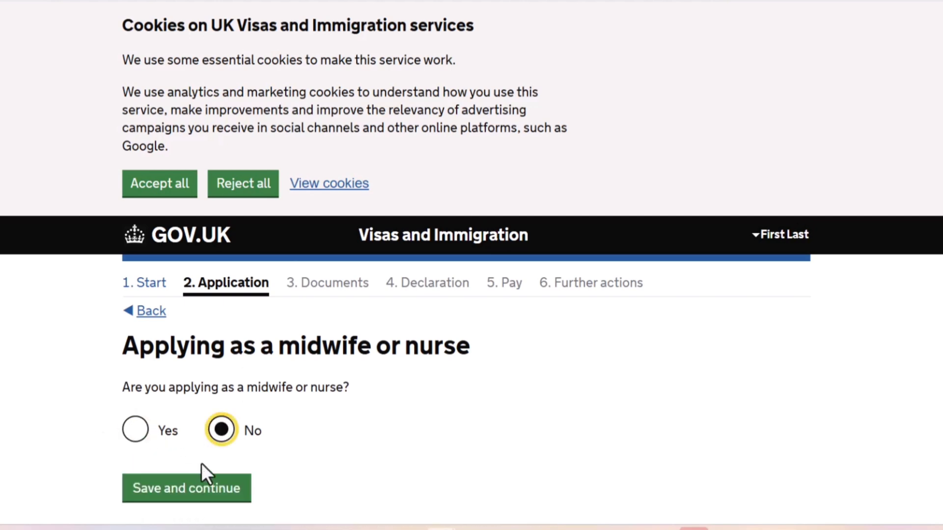
{"action": "left_click", "coordinate": [194, 491]}
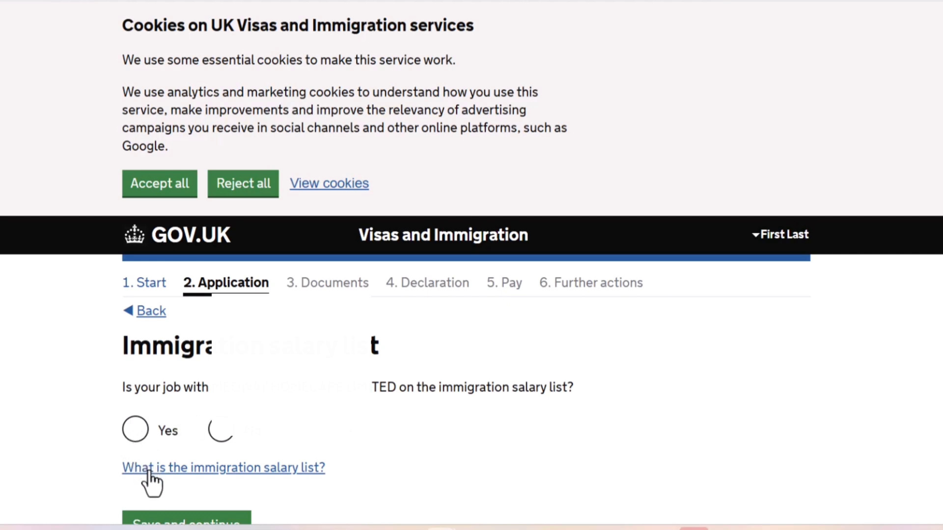
Answer Yes to the job being on the immigration salary list, expand the explanation of that list, and save.
{"action": "left_click", "coordinate": [134, 430]}
{"action": "scroll", "coordinate": [72, 393], "scroll_direction": "down", "scroll_amount": 2}
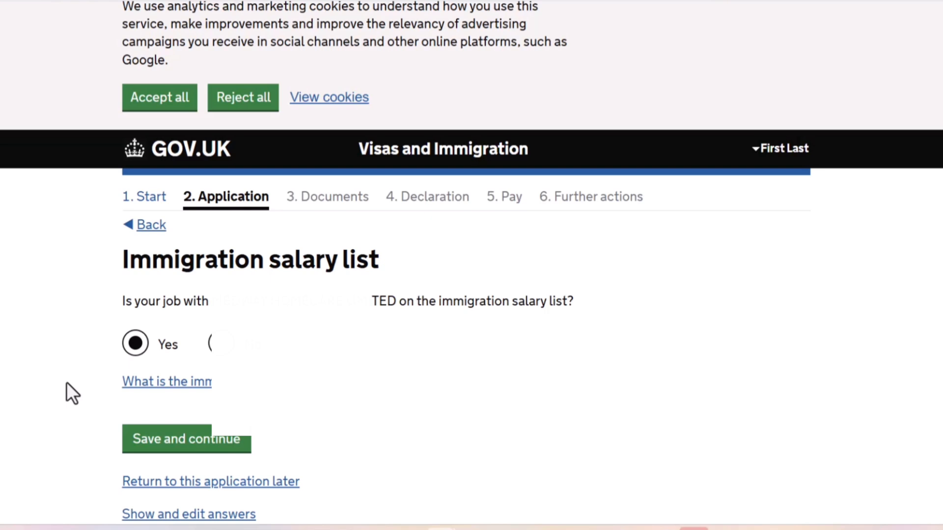
{"action": "left_click", "coordinate": [175, 383]}
{"action": "scroll", "coordinate": [93, 384], "scroll_direction": "down", "scroll_amount": 1}
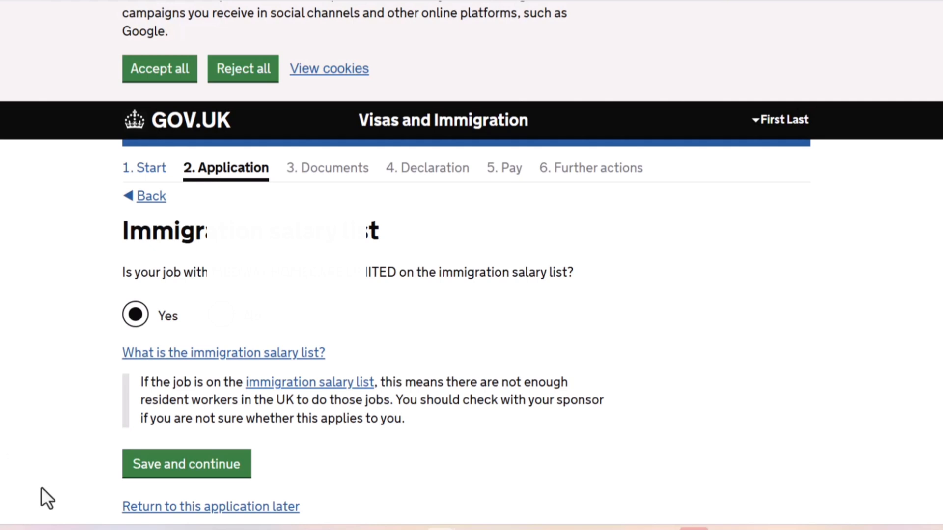
{"action": "left_click", "coordinate": [191, 472]}
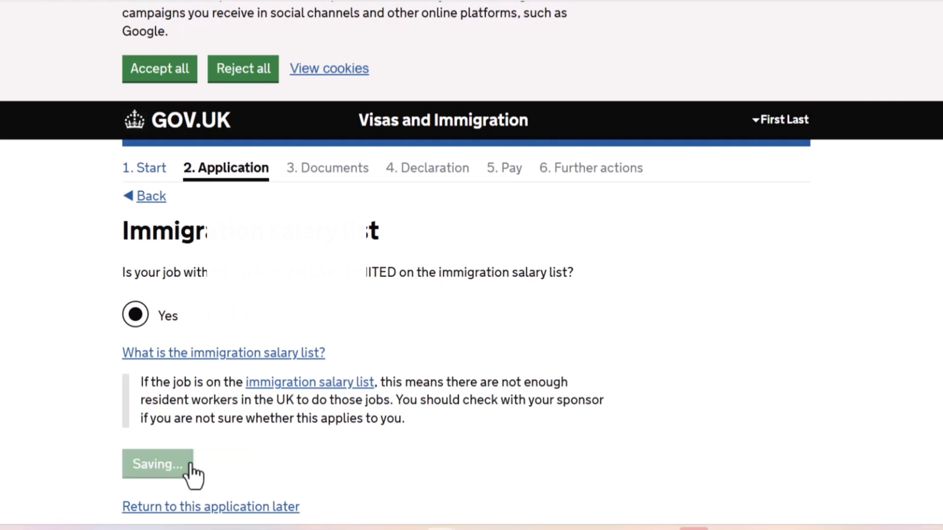
Answer No to needing permission from the Academic Technology Approval Scheme (ATAS), and save.
{"action": "scroll", "coordinate": [66, 376], "scroll_direction": "down", "scroll_amount": 3}
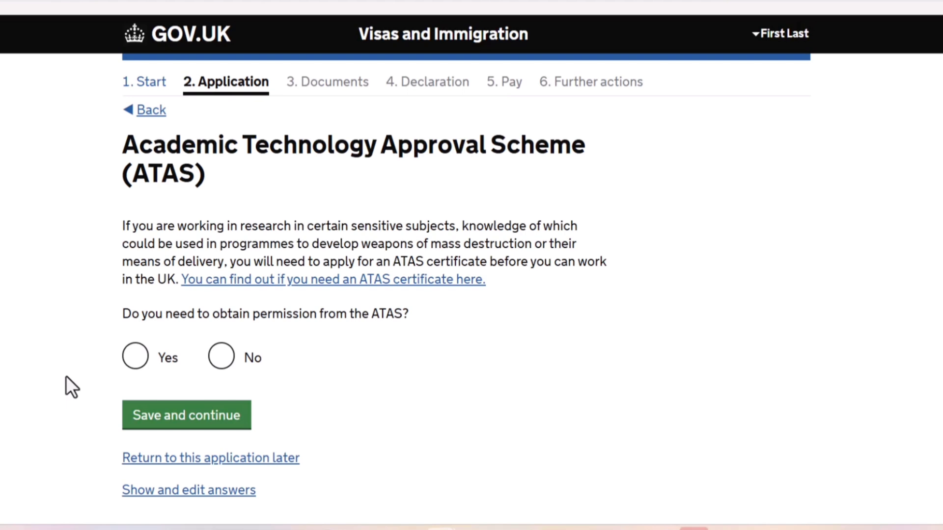
{"action": "left_click", "coordinate": [220, 358]}
{"action": "left_click", "coordinate": [166, 429]}
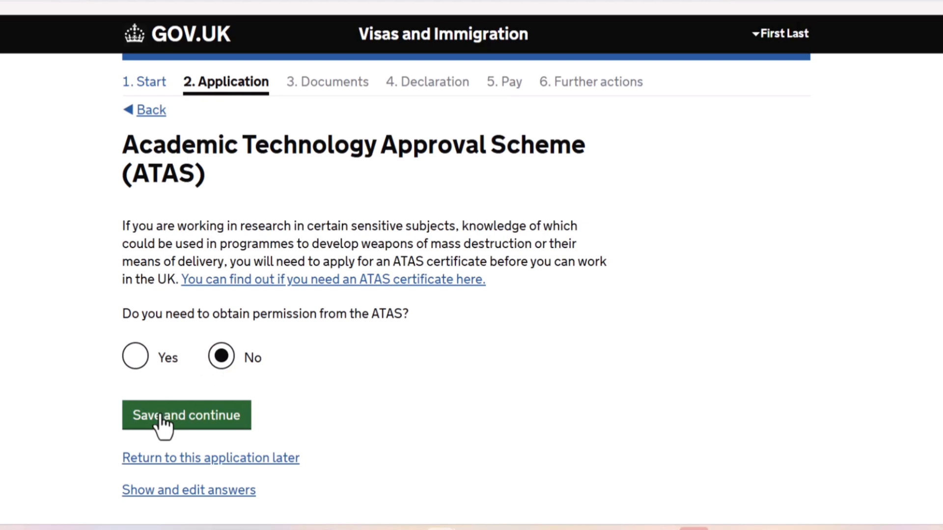
{"action": "left_click", "coordinate": [160, 416]}
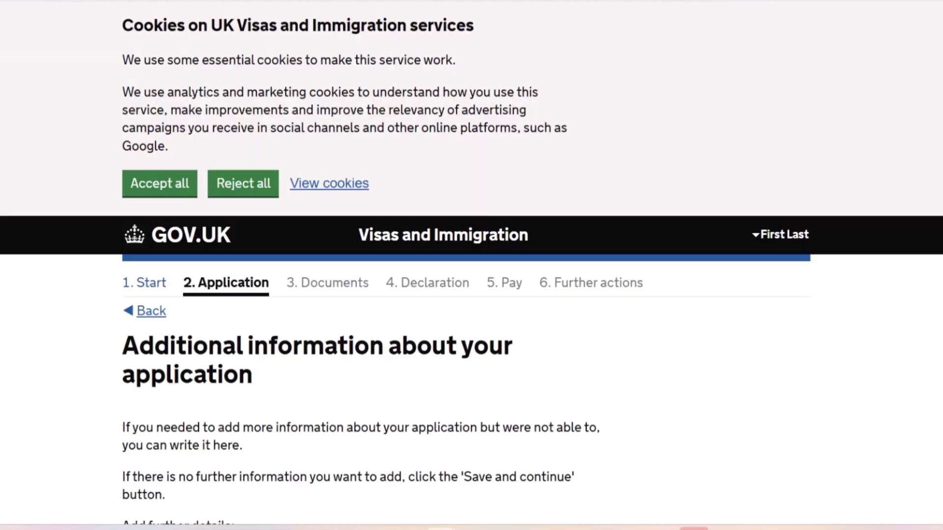
Leave the additional information about the application blank and save.
{"action": "scroll", "coordinate": [472, 265], "scroll_direction": "down", "scroll_amount": 5}
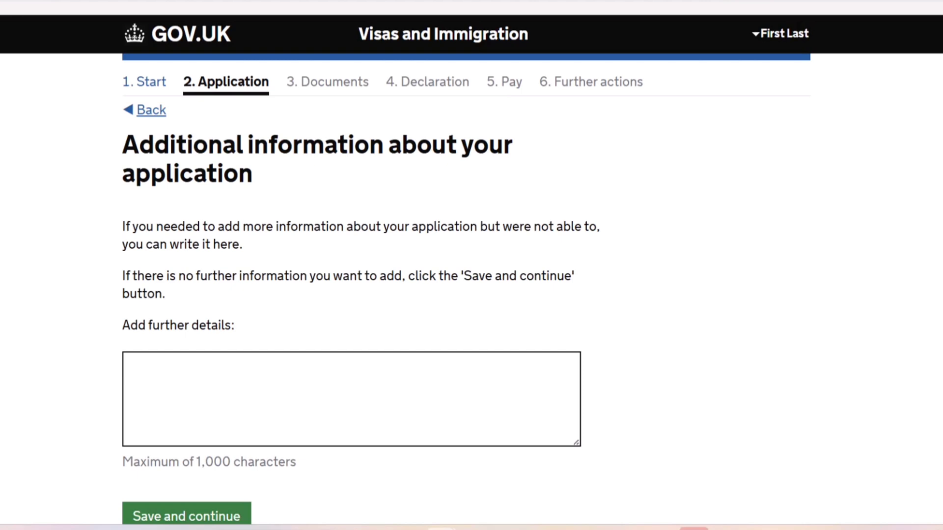
{"action": "scroll", "coordinate": [5, 441], "scroll_direction": "down", "scroll_amount": 6}
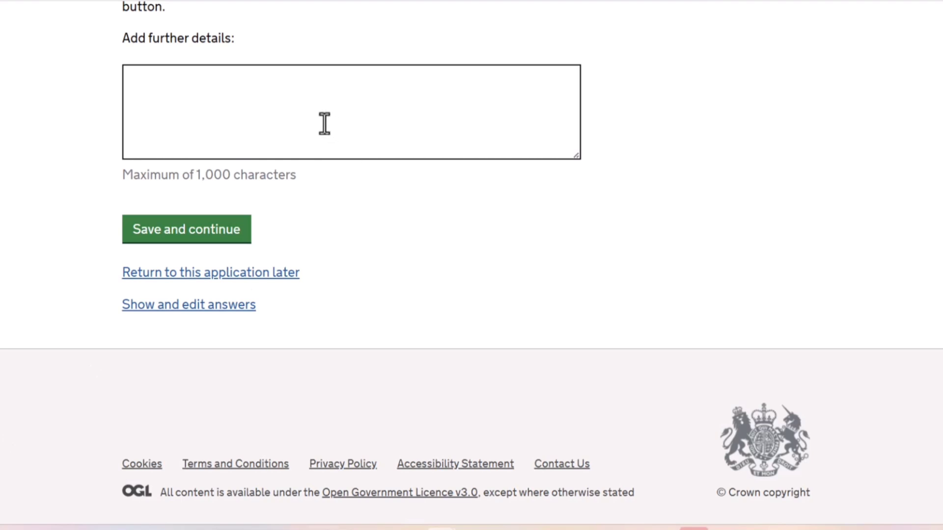
{"action": "left_click", "coordinate": [201, 240]}
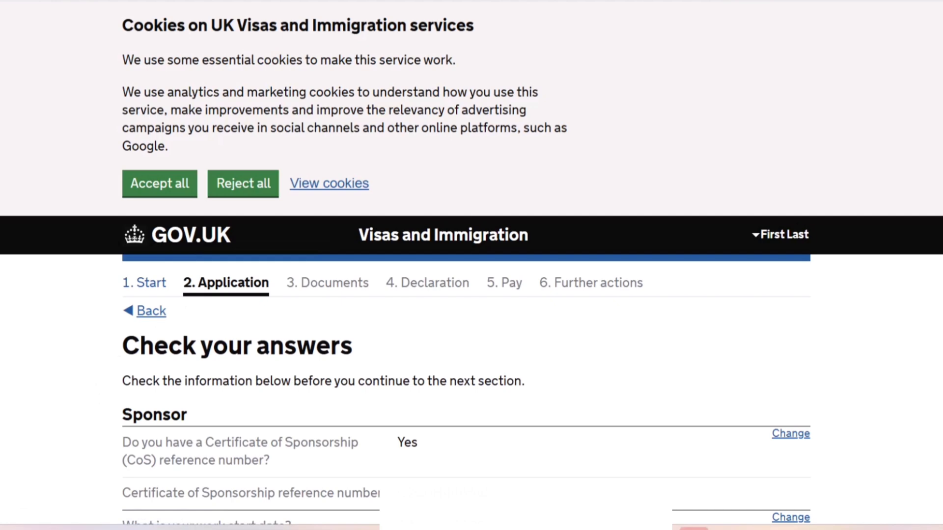
Review the full answer summary from the sponsor section through extra information, and look at the account options for the application.
{"action": "scroll", "coordinate": [472, 265], "scroll_direction": "down", "scroll_amount": 15}
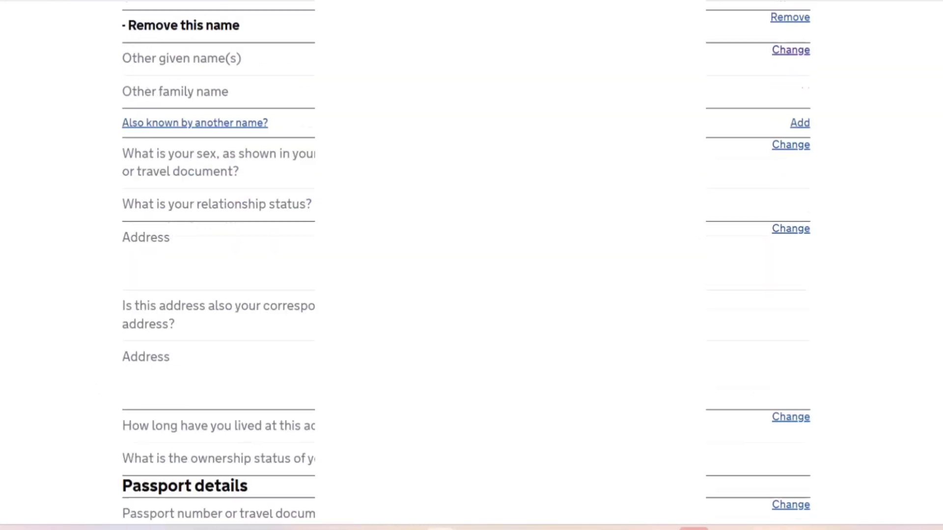
{"action": "scroll", "coordinate": [471, 266], "scroll_direction": "down", "scroll_amount": 20}
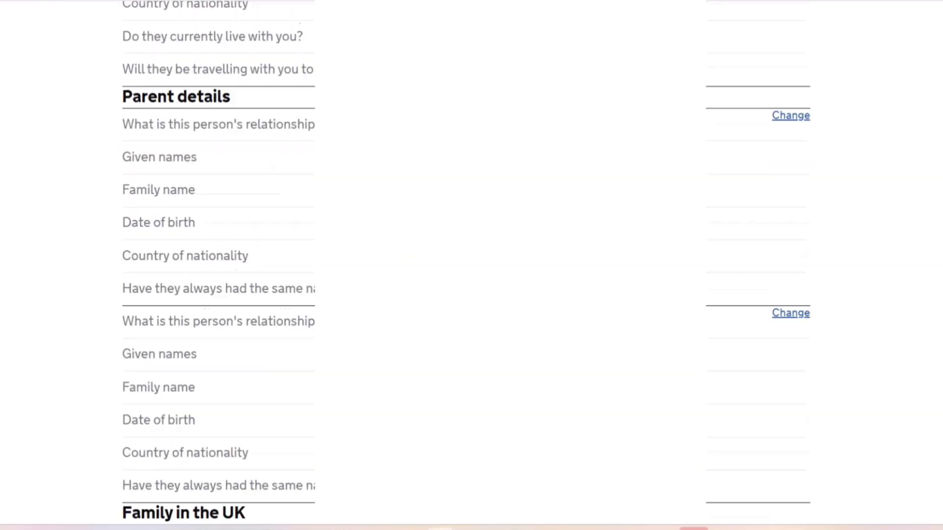
{"action": "scroll", "coordinate": [471, 265], "scroll_direction": "down", "scroll_amount": 20}
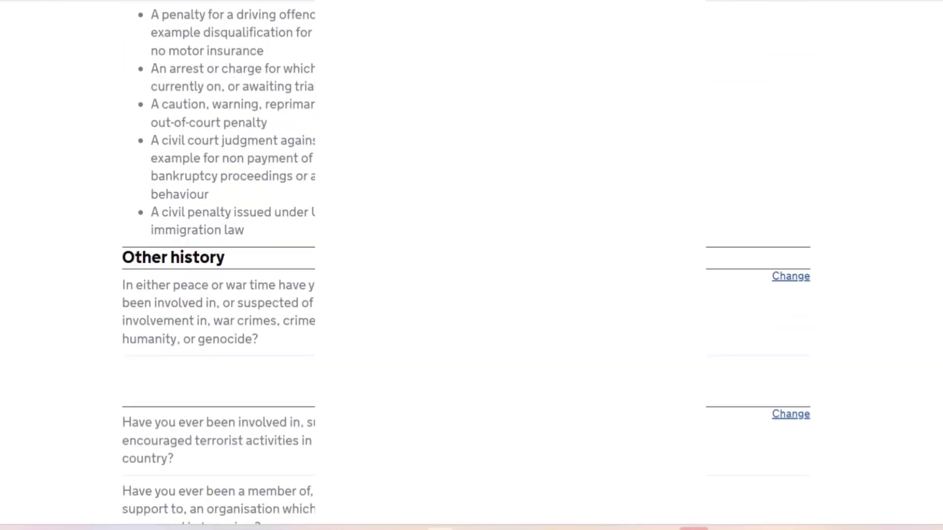
{"action": "scroll", "coordinate": [472, 265], "scroll_direction": "down", "scroll_amount": 20}
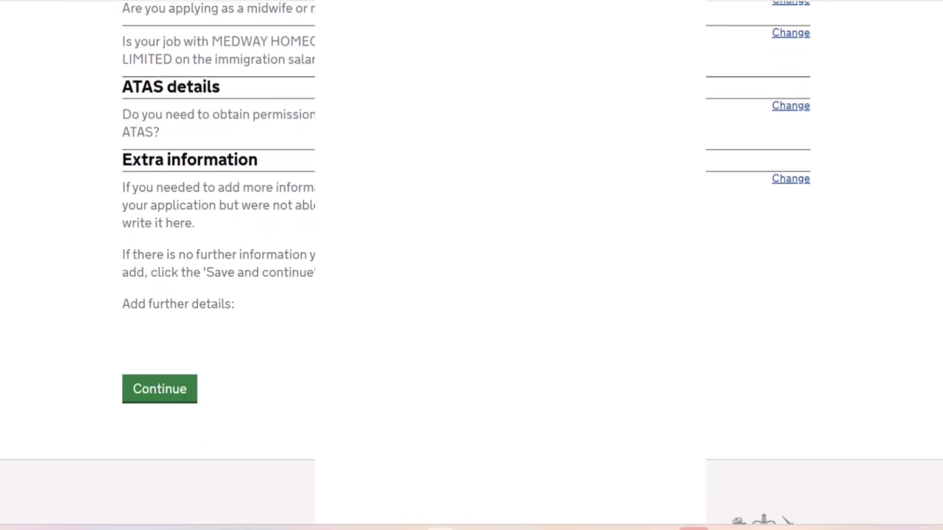
{"action": "scroll", "coordinate": [472, 265], "scroll_direction": "down", "scroll_amount": 3}
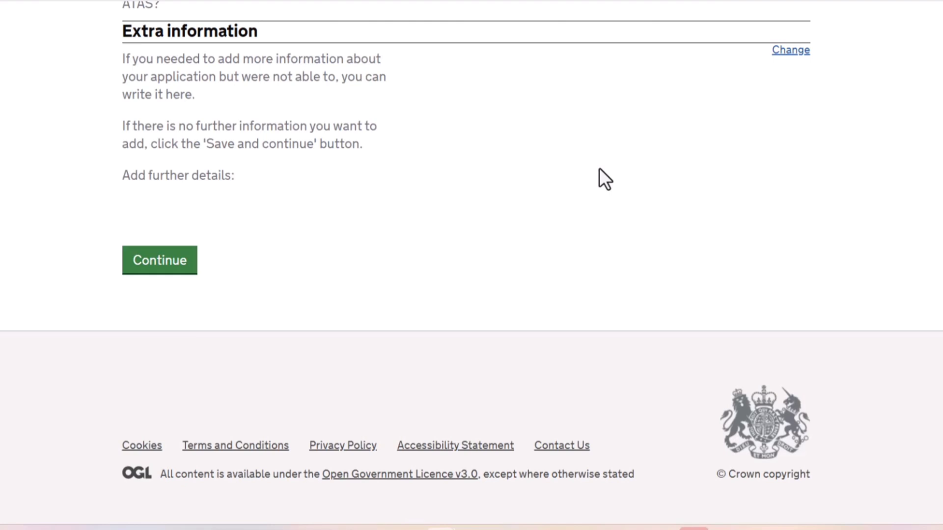
{"action": "left_click_drag", "start_coordinate": [627, 153], "coordinate": [633, 529]}
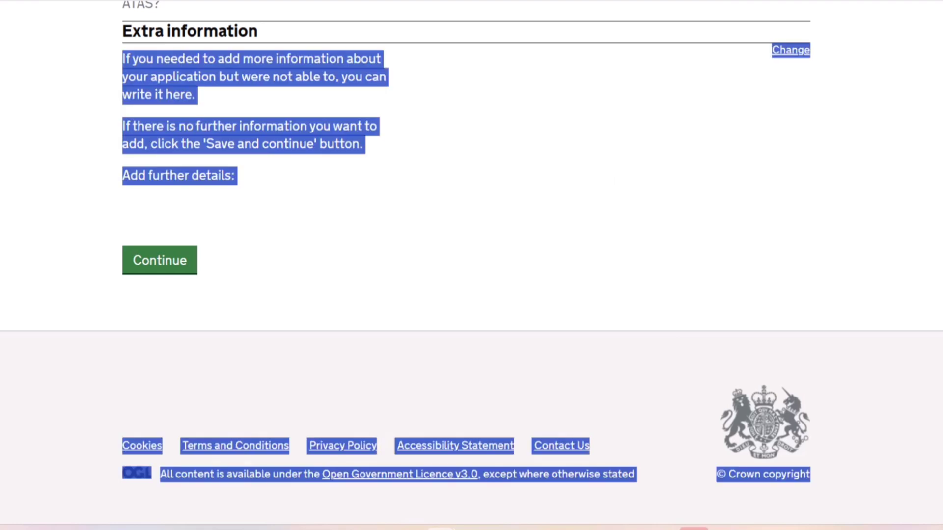
{"action": "left_click", "coordinate": [914, 371]}
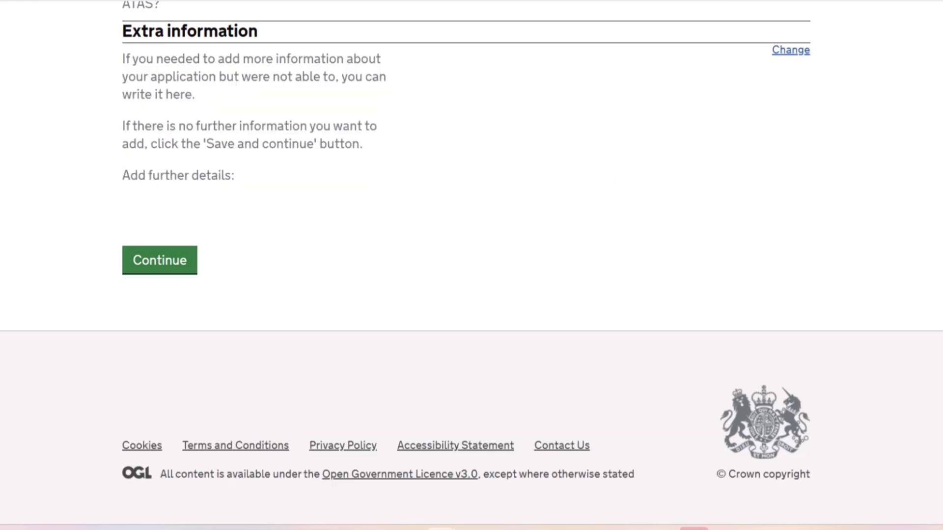
{"action": "scroll", "coordinate": [471, 265], "scroll_direction": "up", "scroll_amount": 20}
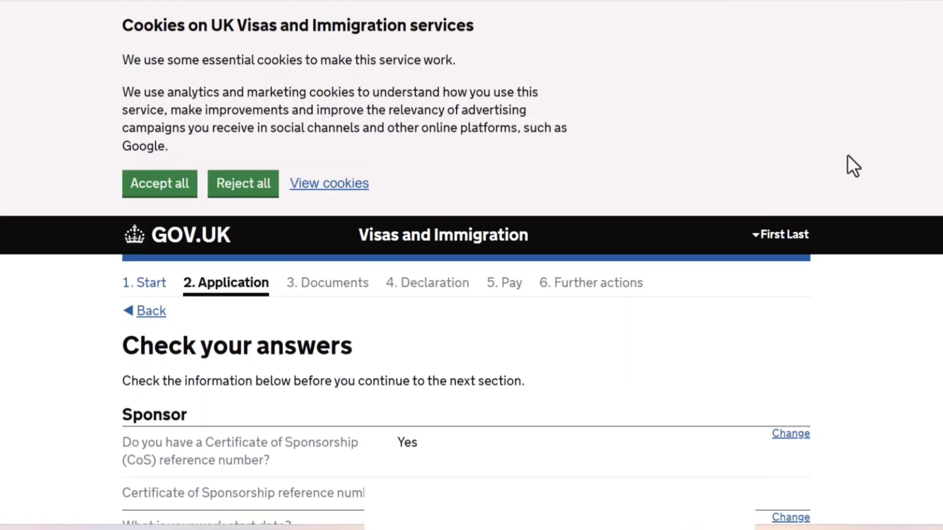
{"action": "left_click", "coordinate": [784, 235]}
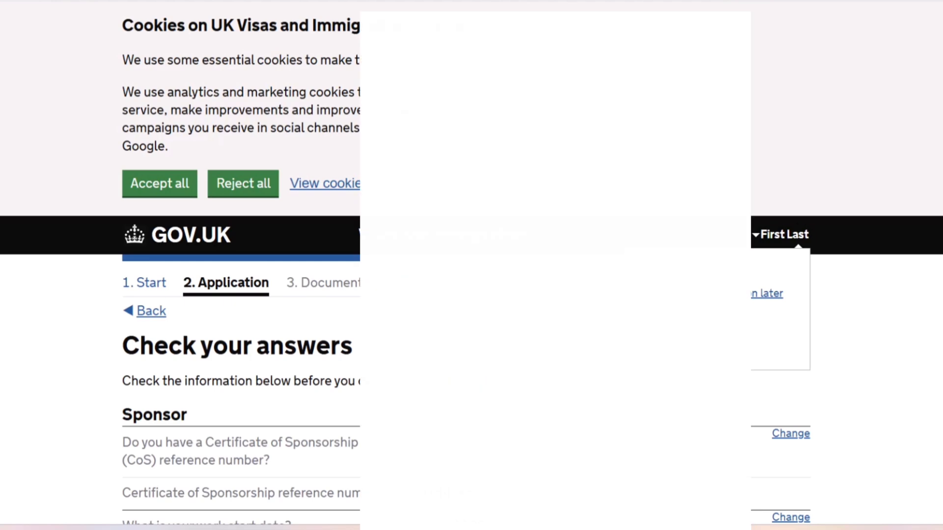
{"action": "scroll", "coordinate": [185, 374], "scroll_direction": "down", "scroll_amount": 20}
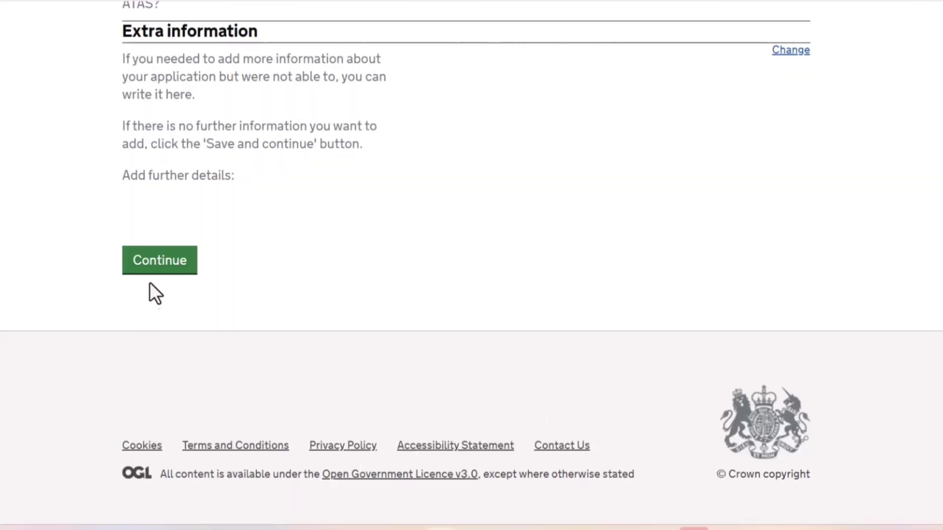
Continue from the answer summary to the documents section and agree to provide the mandatory passport or travel document from Nigeria.
{"action": "left_click", "coordinate": [154, 270]}
{"action": "scroll", "coordinate": [154, 268], "scroll_direction": "down", "scroll_amount": 2}
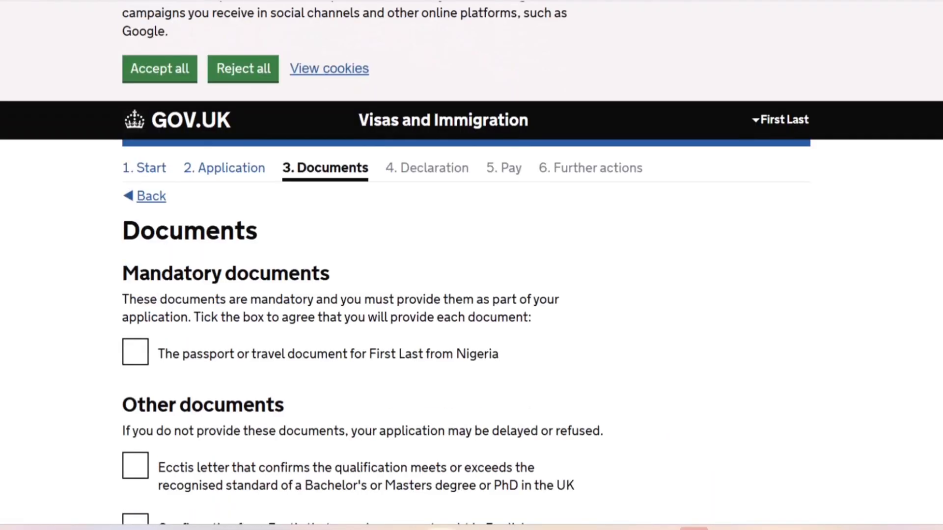
{"action": "scroll", "coordinate": [472, 265], "scroll_direction": "down", "scroll_amount": 2}
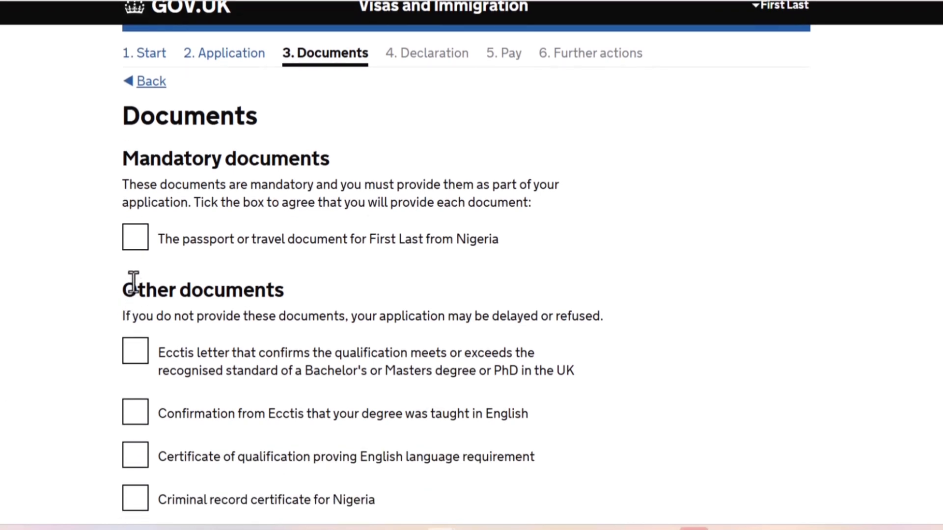
{"action": "left_click", "coordinate": [139, 253]}
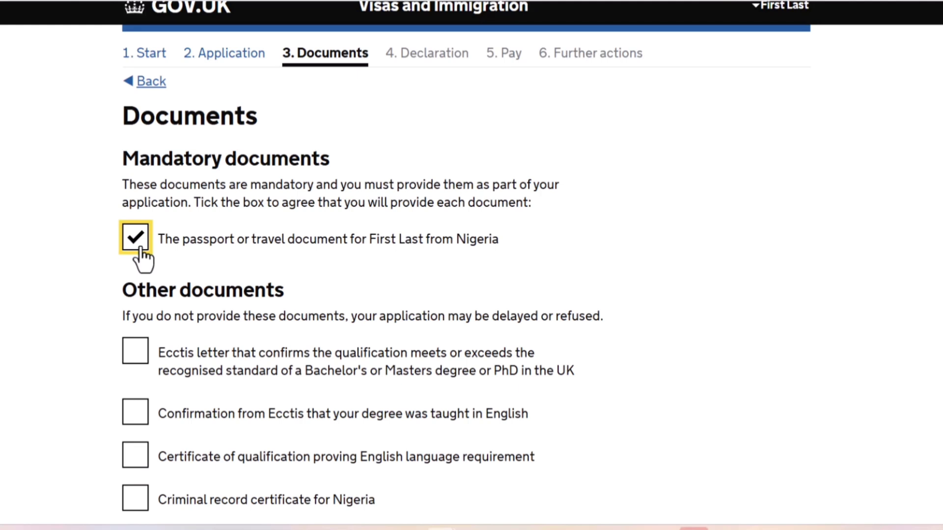
{"action": "left_click", "coordinate": [14, 362]}
Agree to provide both Ecctis documents, the English language qualification certificate and the Nigerian criminal record certificate, and save.
{"action": "scroll", "coordinate": [14, 363], "scroll_direction": "down", "scroll_amount": 3}
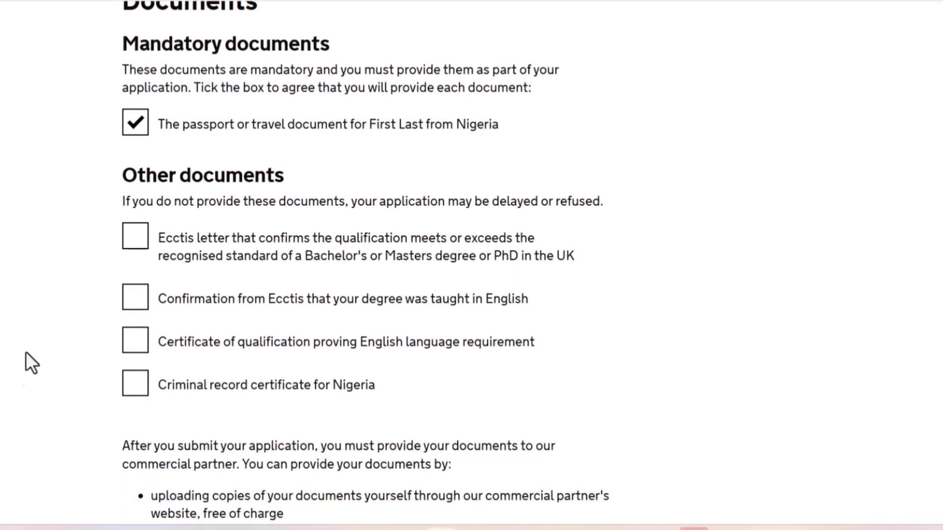
{"action": "left_click", "coordinate": [127, 241]}
{"action": "left_click", "coordinate": [138, 314]}
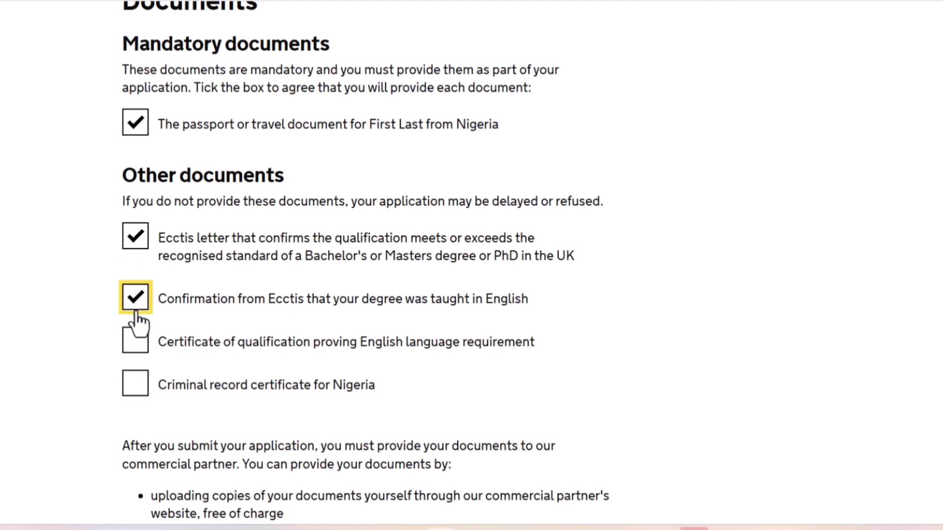
{"action": "left_click", "coordinate": [139, 345]}
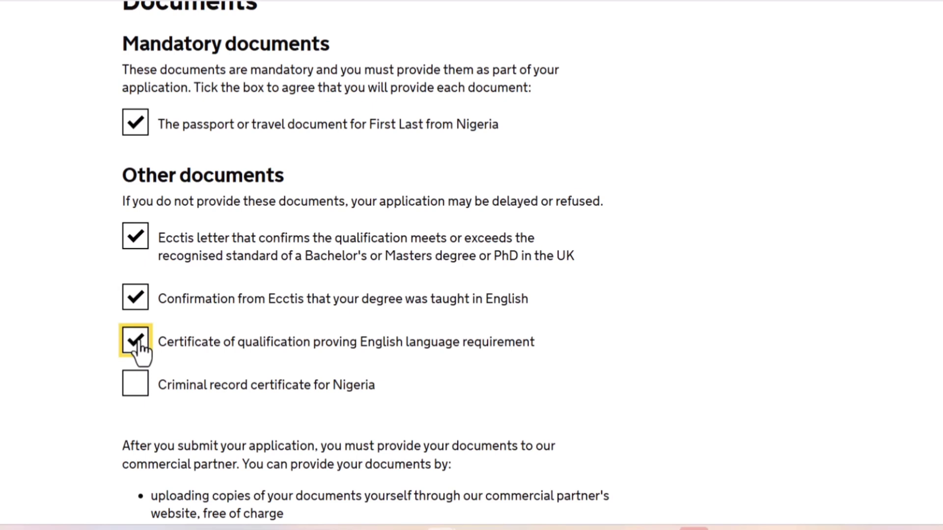
{"action": "left_click", "coordinate": [135, 390]}
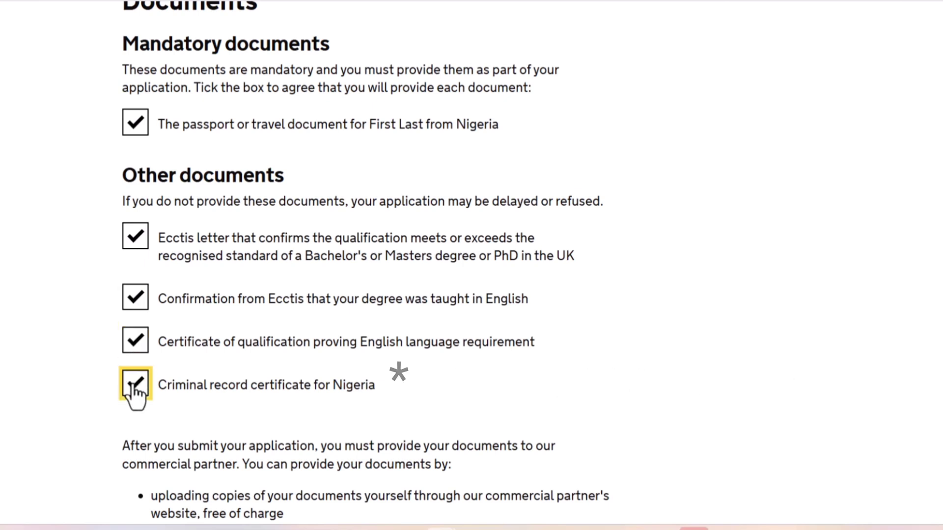
{"action": "scroll", "coordinate": [472, 265], "scroll_direction": "down", "scroll_amount": 10}
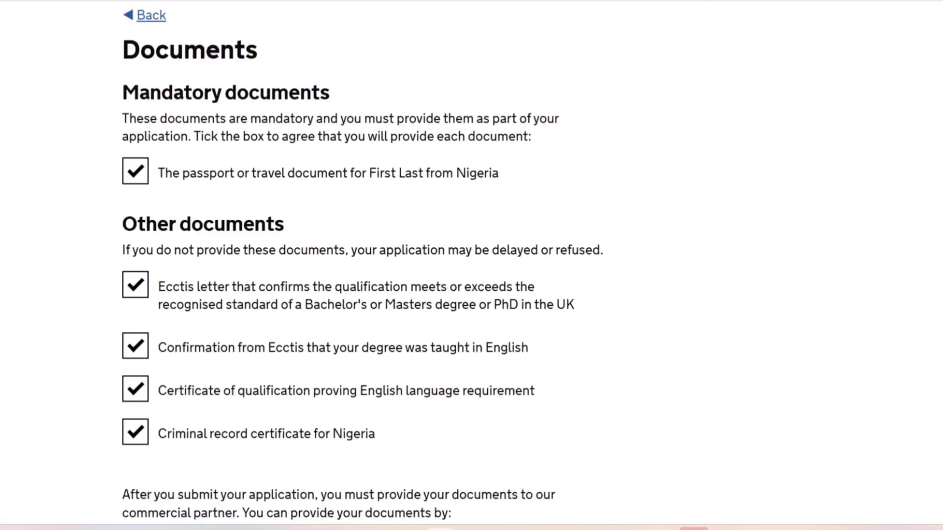
{"action": "scroll", "coordinate": [363, 261], "scroll_direction": "down", "scroll_amount": 1}
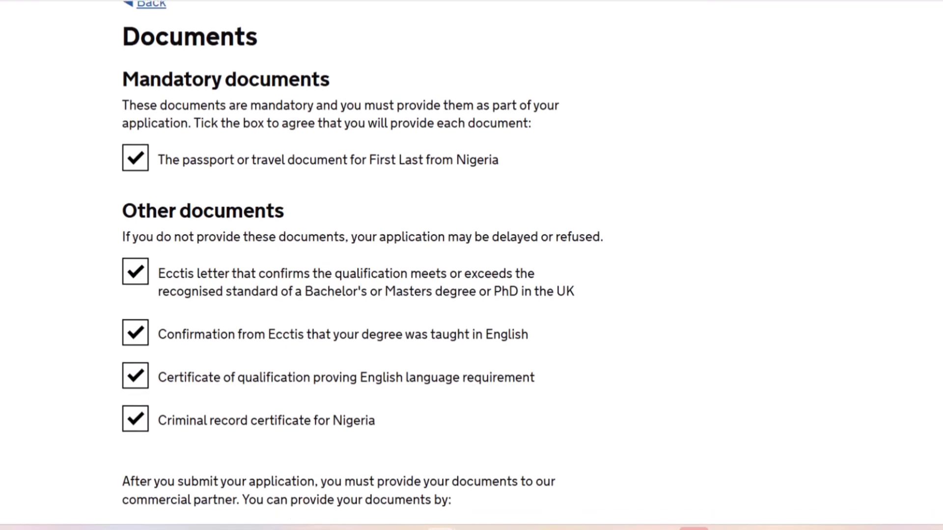
{"action": "scroll", "coordinate": [362, 261], "scroll_direction": "down", "scroll_amount": 10}
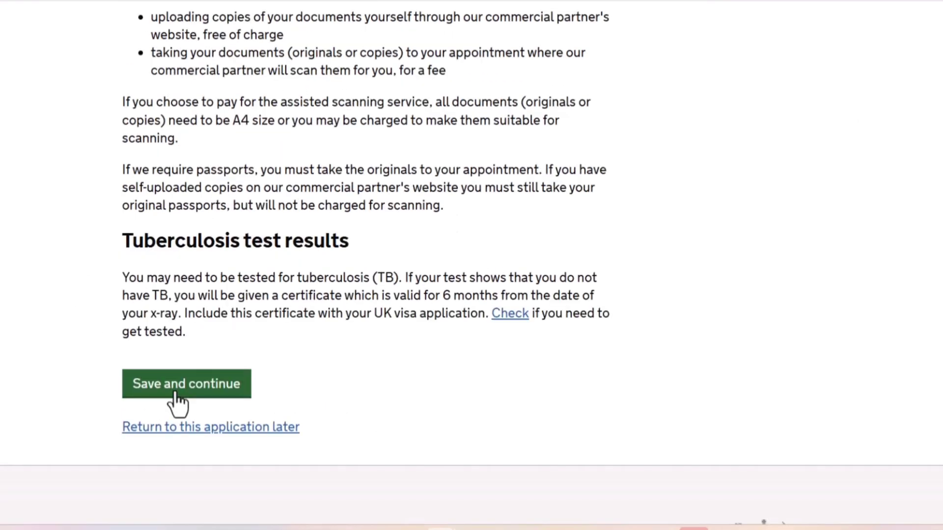
{"action": "left_click", "coordinate": [178, 384]}
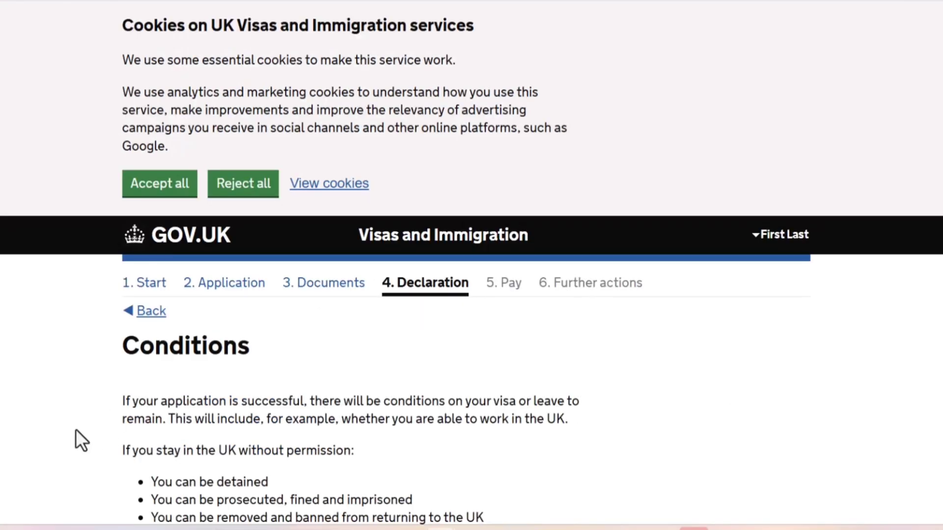
Confirm understanding and acceptance of the visa conditions, and save.
{"action": "scroll", "coordinate": [75, 429], "scroll_direction": "down", "scroll_amount": 3}
{"action": "scroll", "coordinate": [76, 429], "scroll_direction": "down", "scroll_amount": 2}
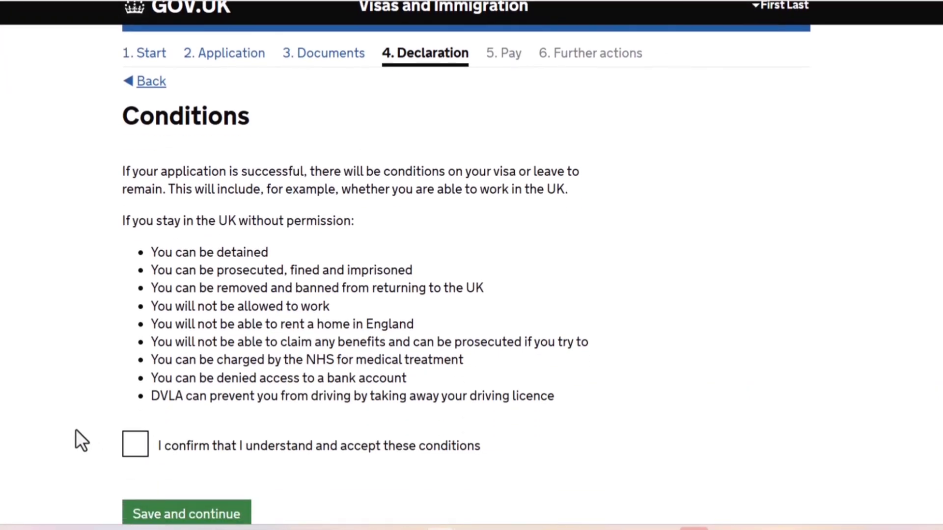
{"action": "left_click", "coordinate": [129, 457]}
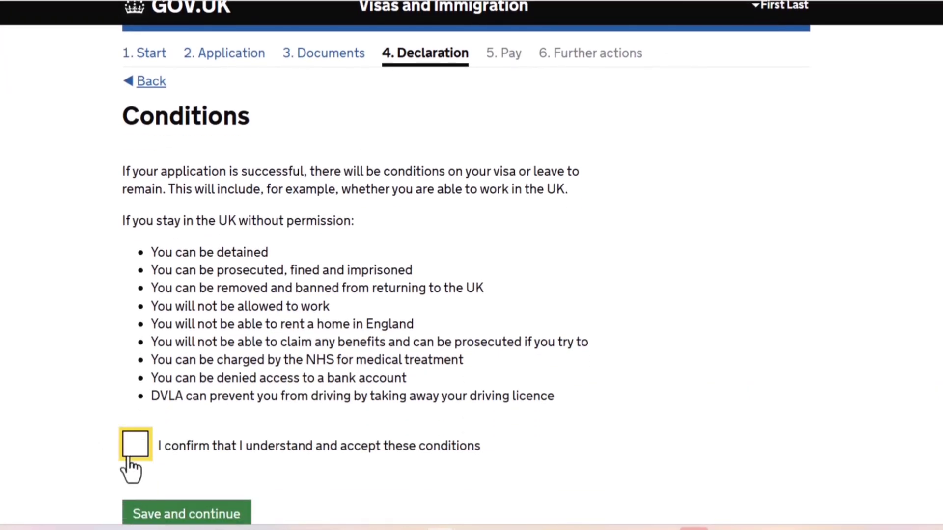
{"action": "left_click", "coordinate": [195, 516]}
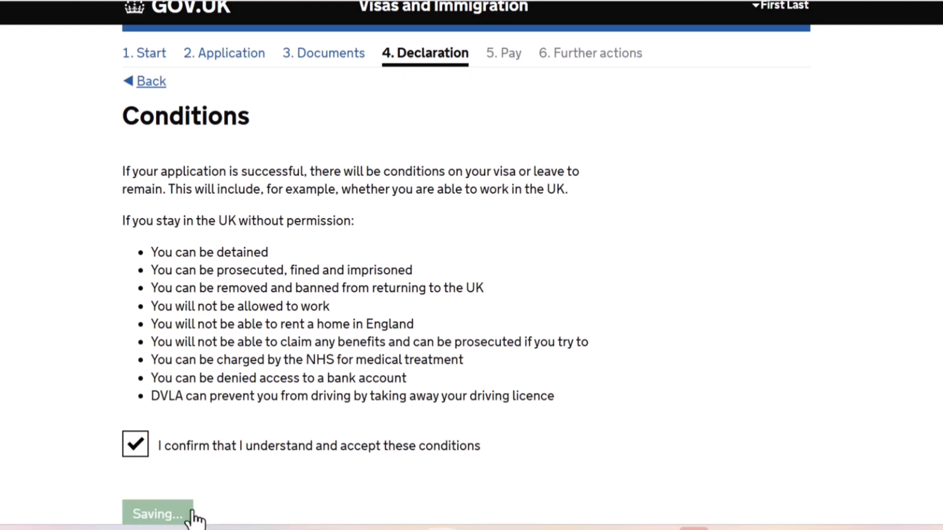
Declare being the applicant aged 18 or over and accept the declaration.
{"action": "scroll", "coordinate": [195, 518], "scroll_direction": "down", "scroll_amount": 7}
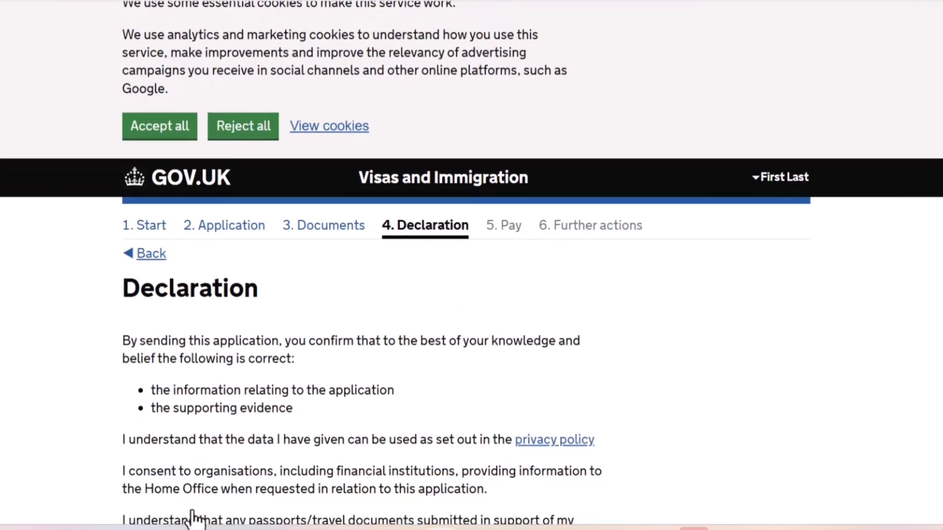
{"action": "scroll", "coordinate": [194, 518], "scroll_direction": "down", "scroll_amount": 4}
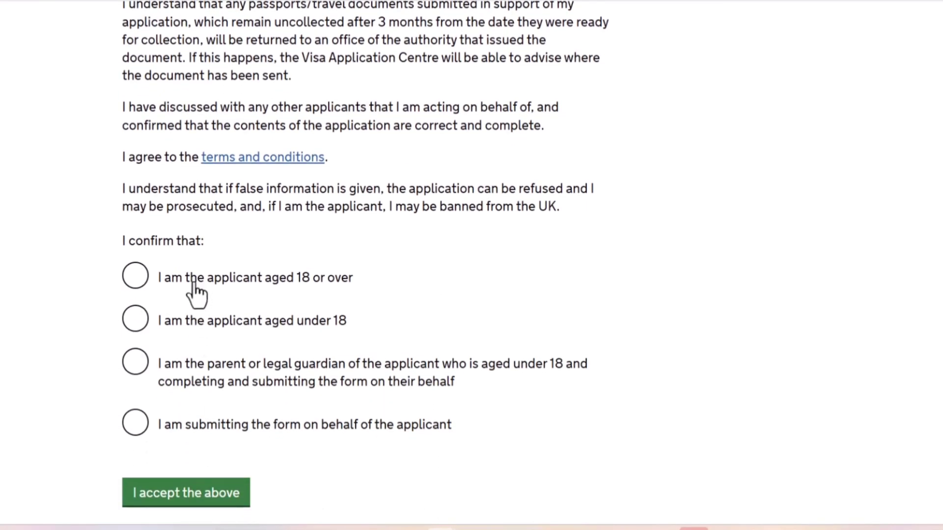
{"action": "left_click", "coordinate": [193, 281]}
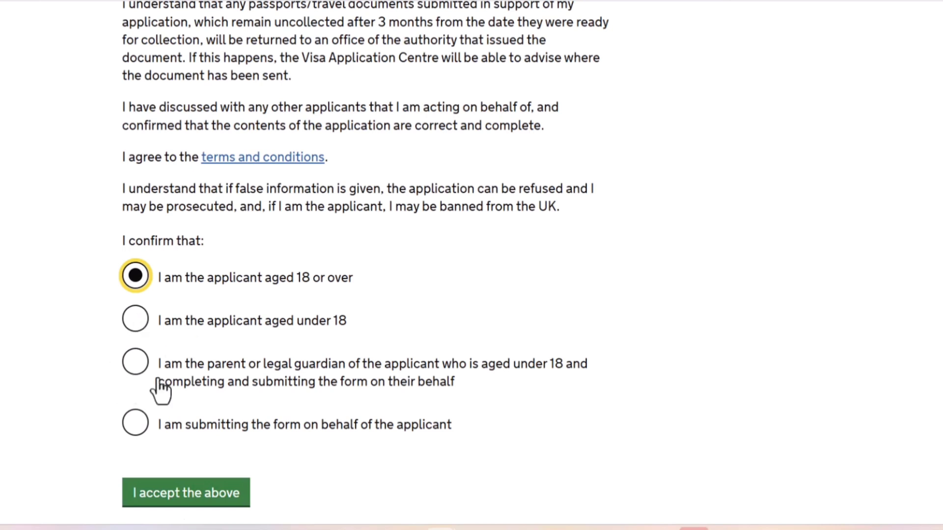
{"action": "left_click", "coordinate": [148, 496]}
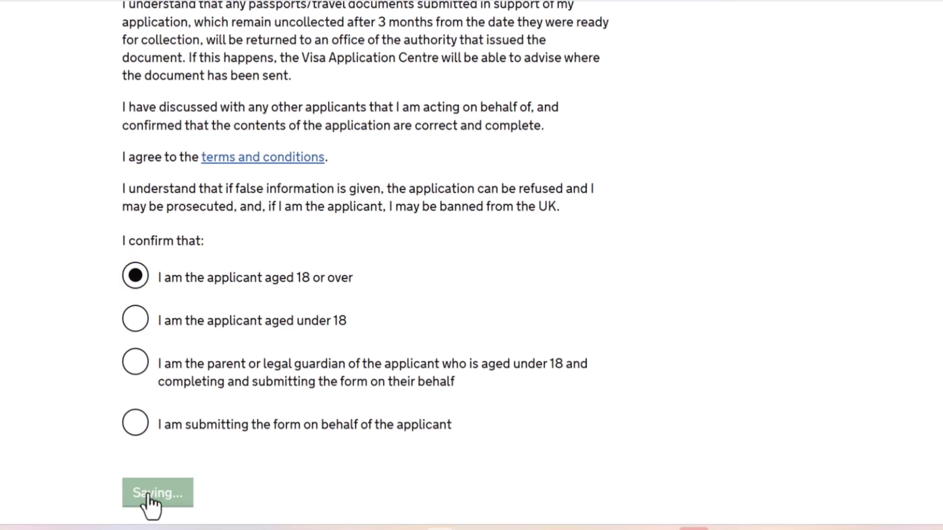
Check the consent and declaration answers, continue to the payment section, and start paying the Immigration Health Surcharge.
{"action": "scroll", "coordinate": [150, 504], "scroll_direction": "down", "scroll_amount": 3}
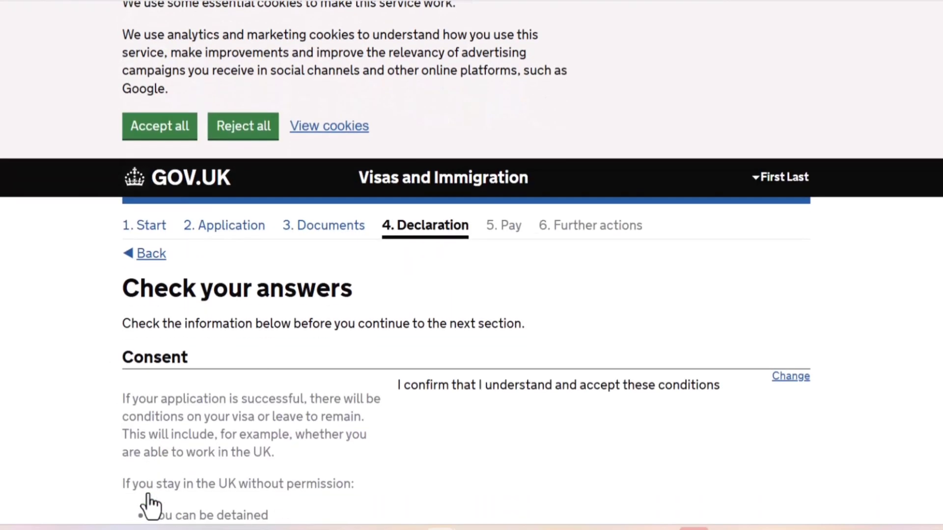
{"action": "scroll", "coordinate": [148, 504], "scroll_direction": "down", "scroll_amount": 10}
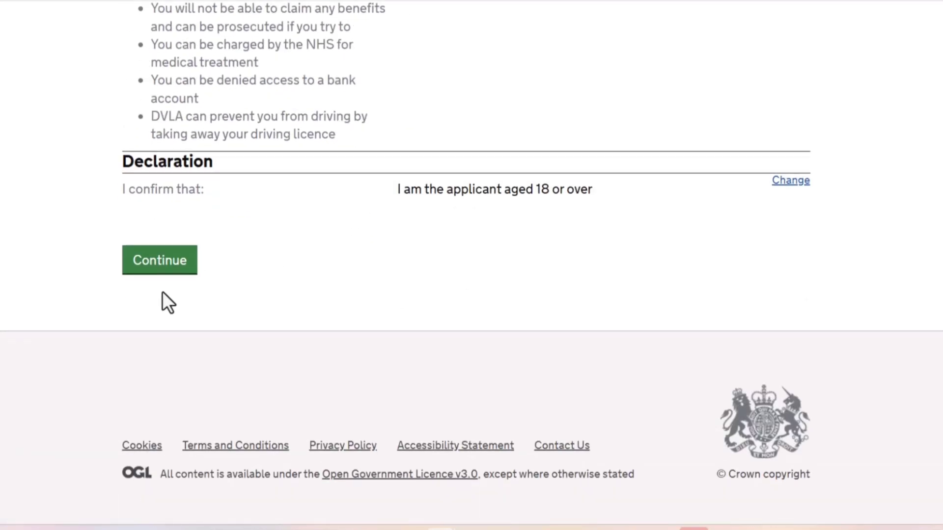
{"action": "left_click", "coordinate": [140, 261]}
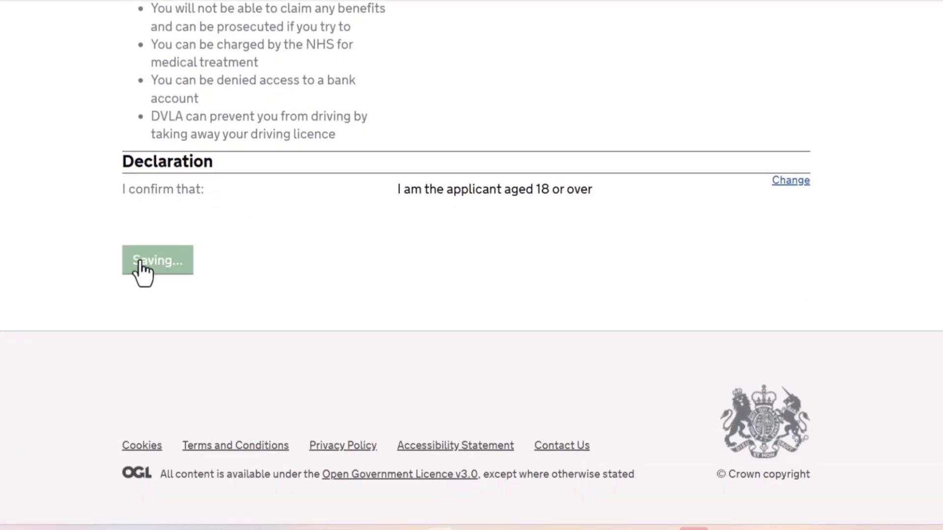
{"action": "scroll", "coordinate": [20, 430], "scroll_direction": "down", "scroll_amount": 4}
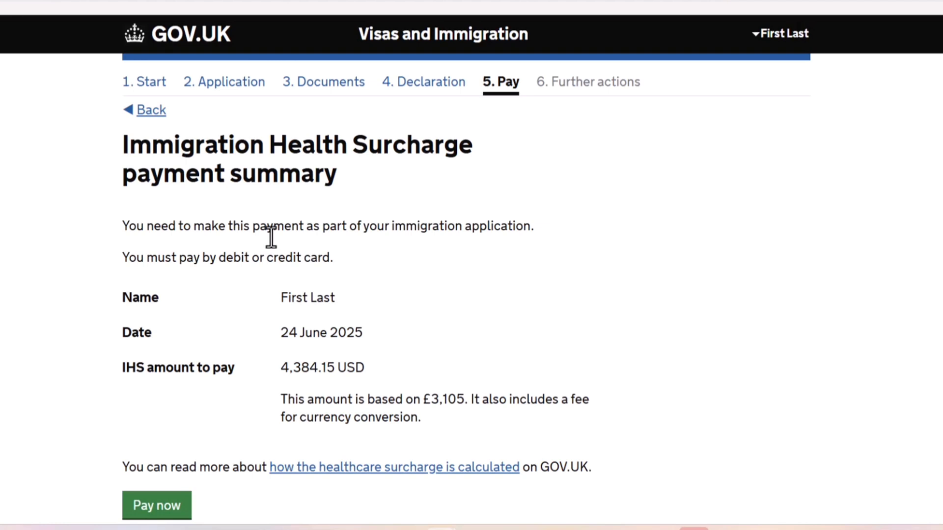
{"action": "left_click", "coordinate": [167, 514]}
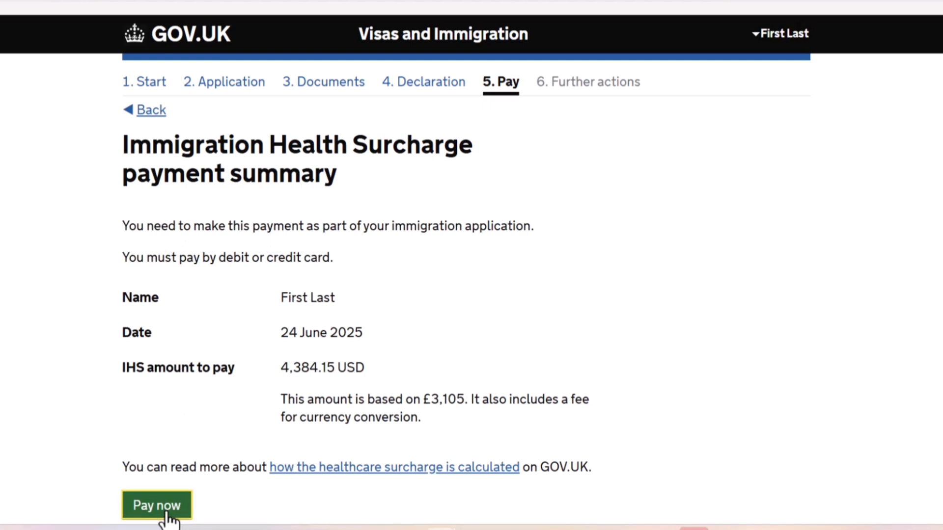